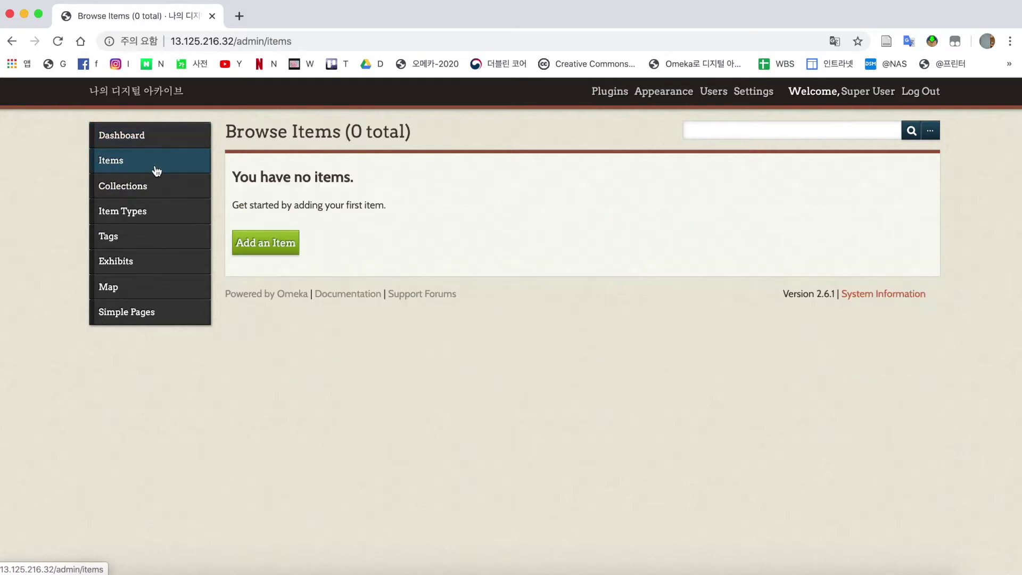
Step: Add a test item titled "제목" and delete it from the item list
click(282, 245)
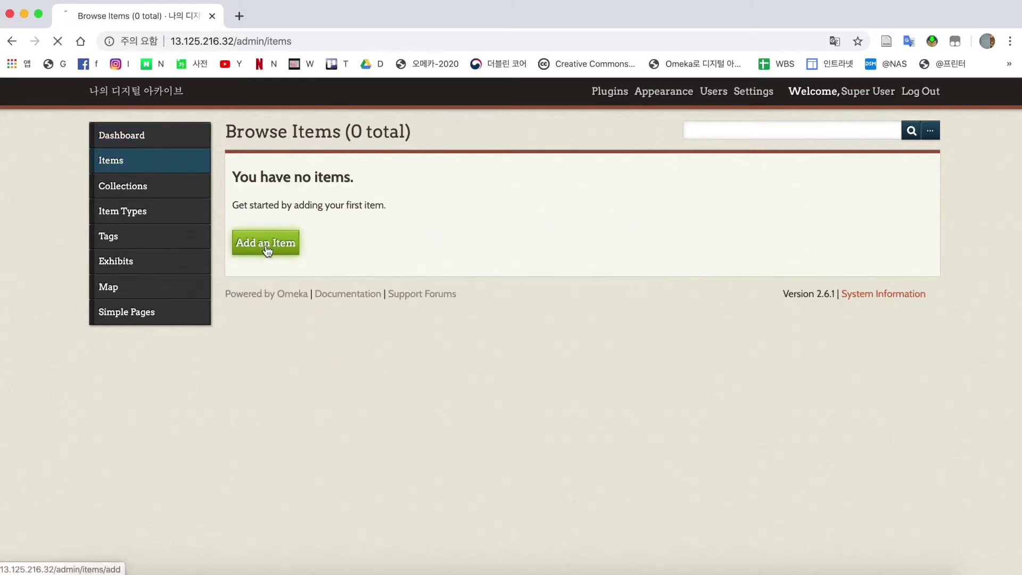
click(430, 337)
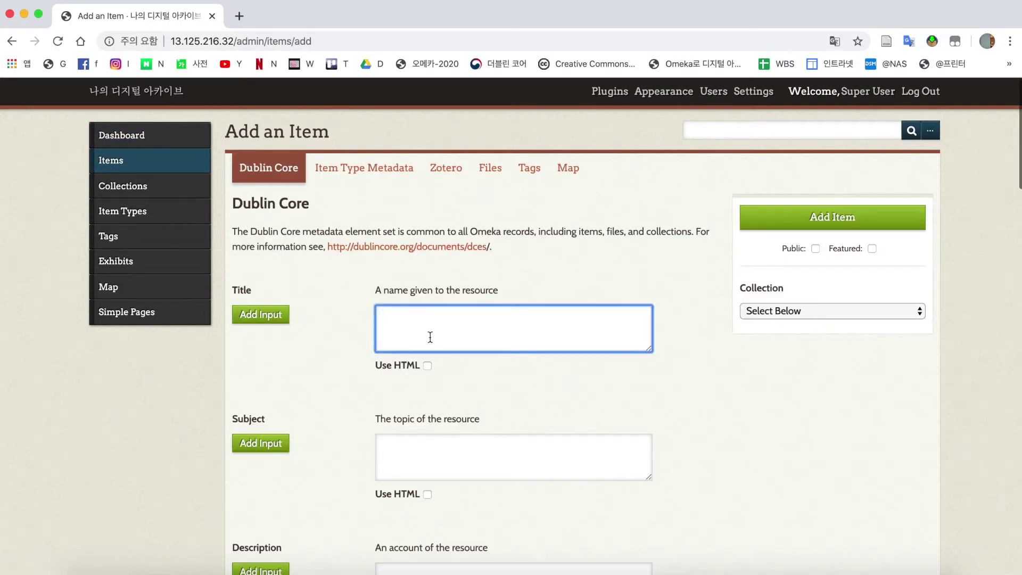
text(젬)
text(목)
click(779, 225)
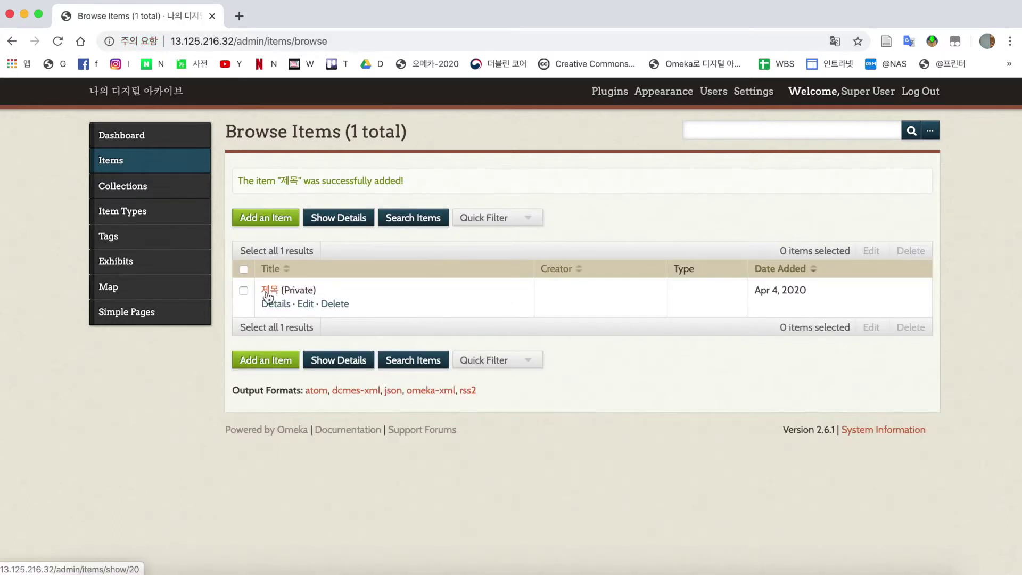
click(337, 305)
click(427, 381)
Step: Start a new blank item and look through its Dublin Core fields from Title to Coverage
click(278, 288)
click(442, 320)
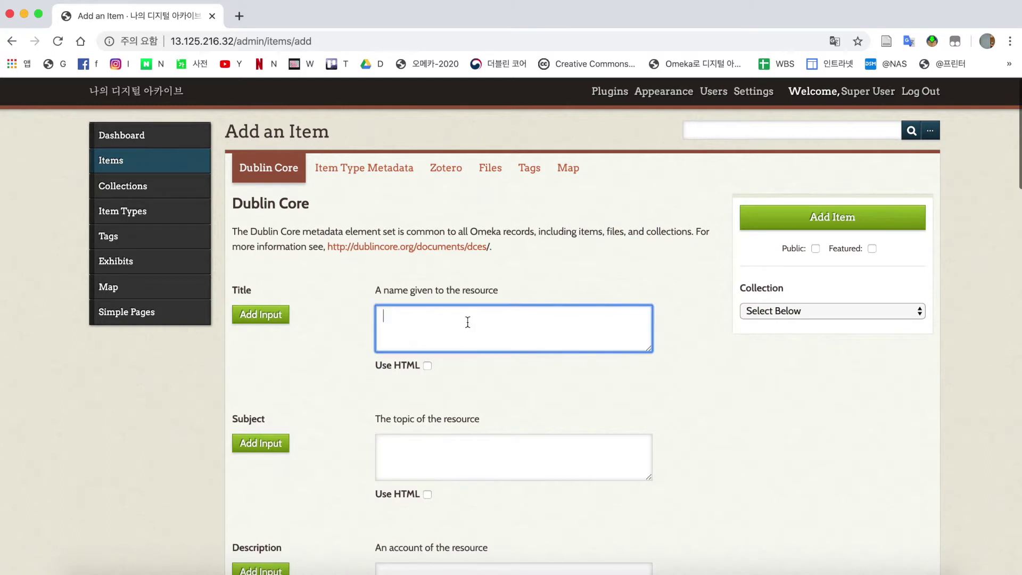
click(708, 397)
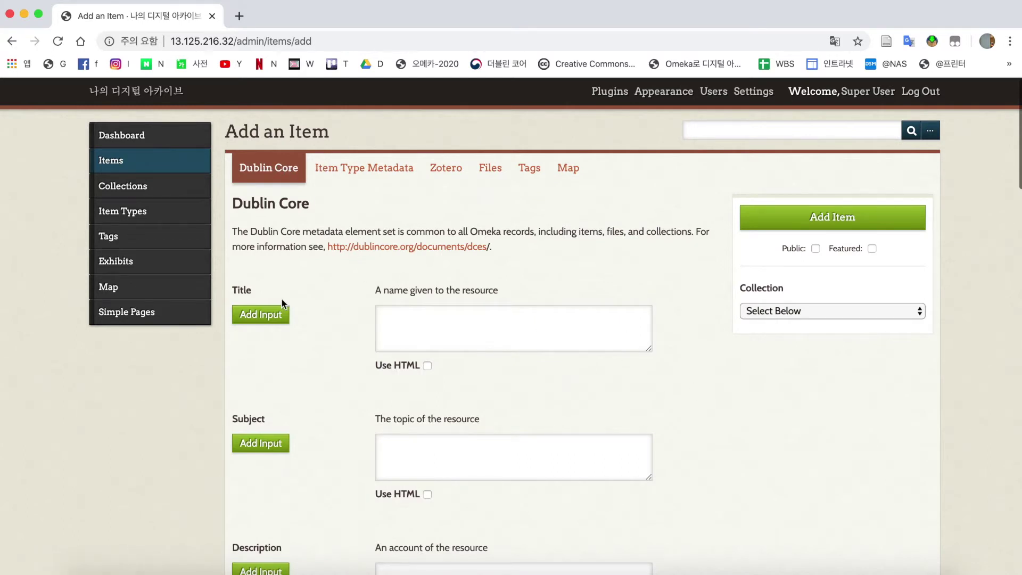
scroll(311, 417, down, 15)
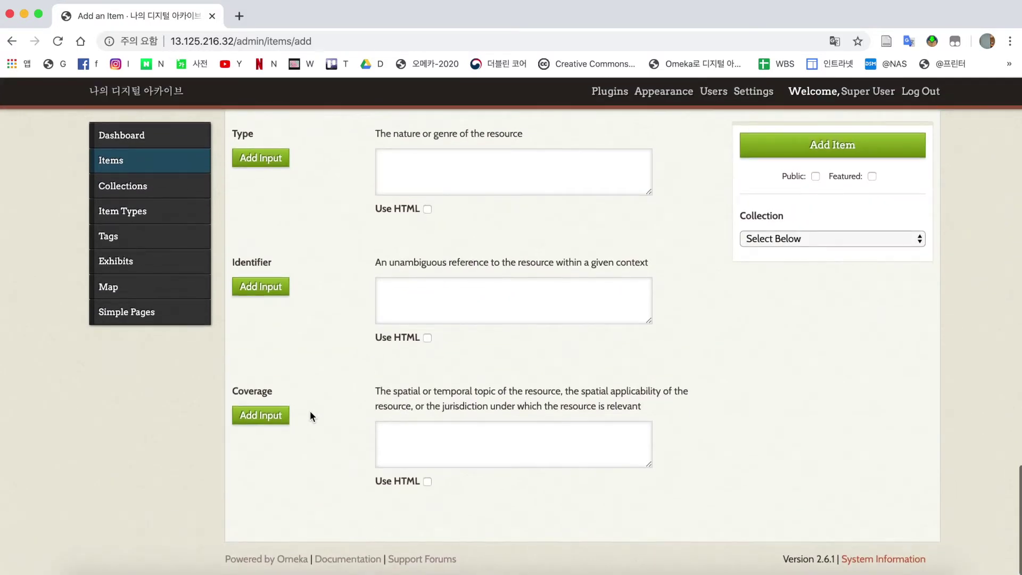
scroll(310, 410, up, 15)
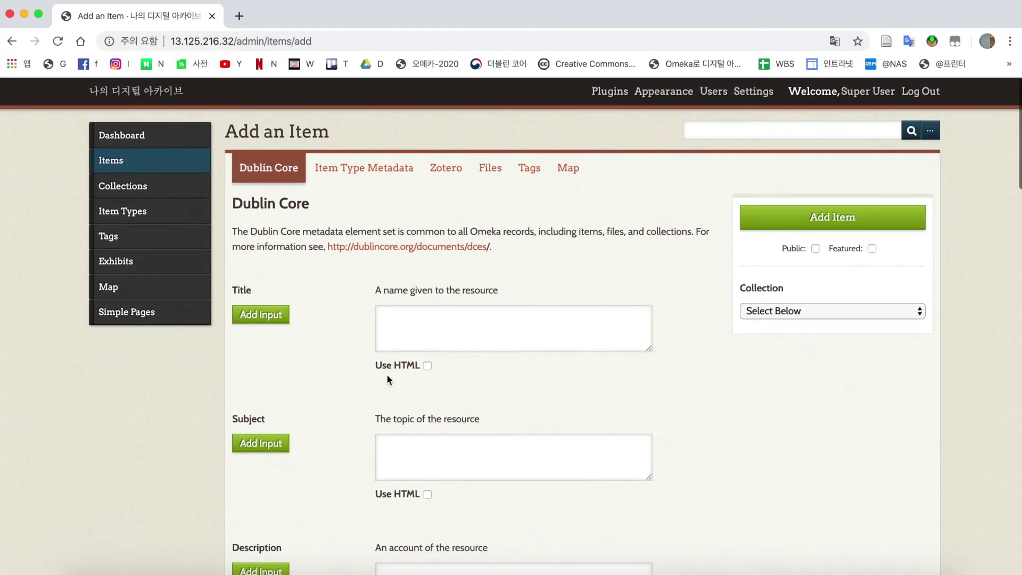
click(471, 340)
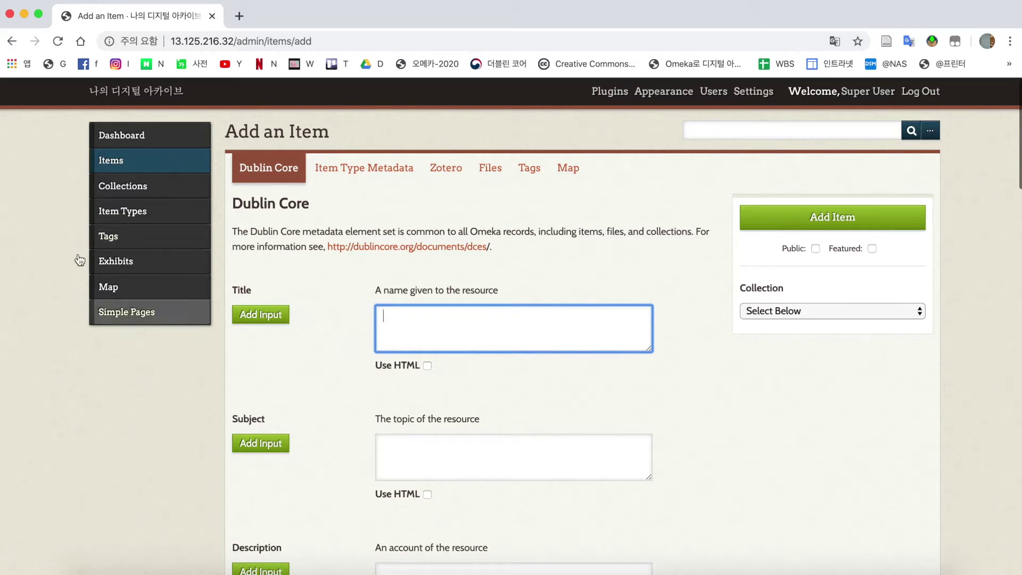
Step: Narrow the browser window to uncover Finder, and switch to Finder to check the contents of the folders A_대문 and B_담벼락
drag(1, 213, 222, 200)
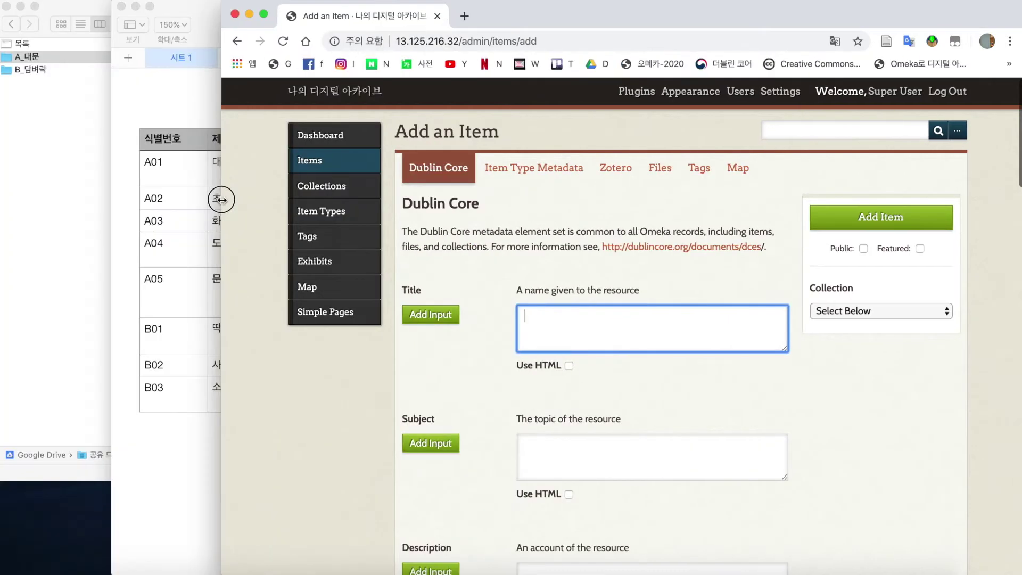
click(52, 173)
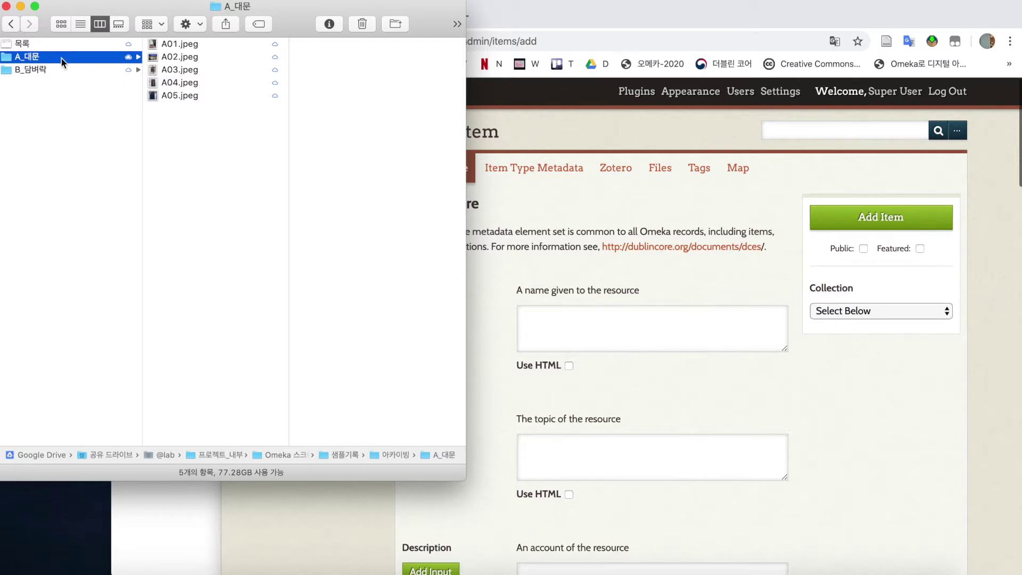
click(90, 70)
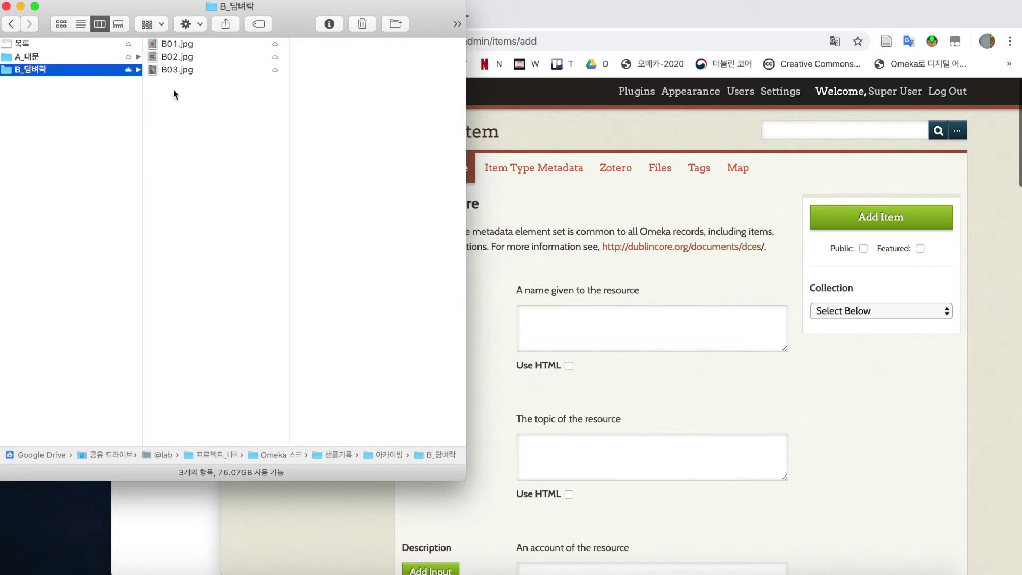
click(81, 57)
click(75, 69)
click(92, 59)
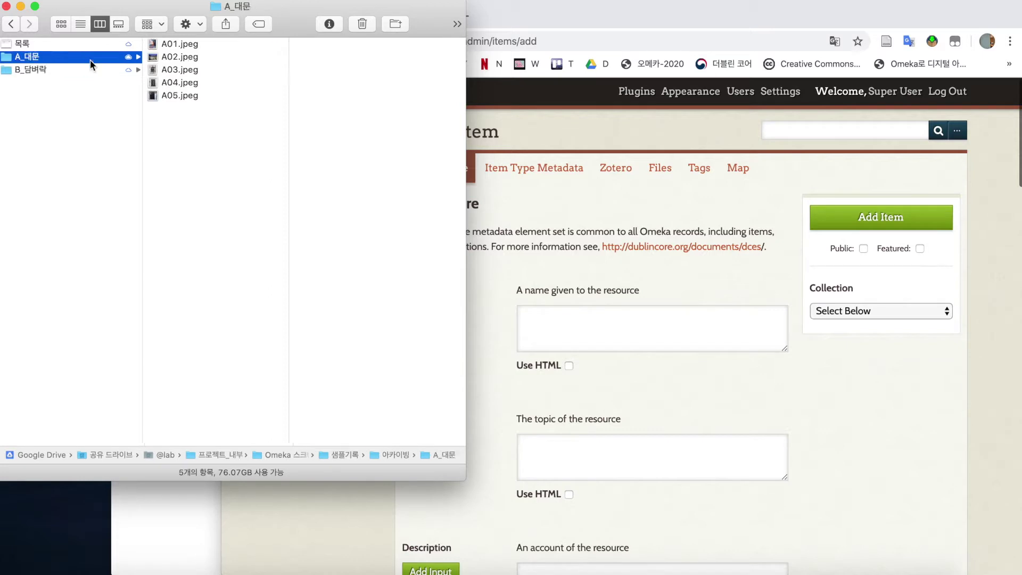
Step: Preview the images A01.jpeg through A05.jpeg in the A_대문 folder one after another
click(174, 45)
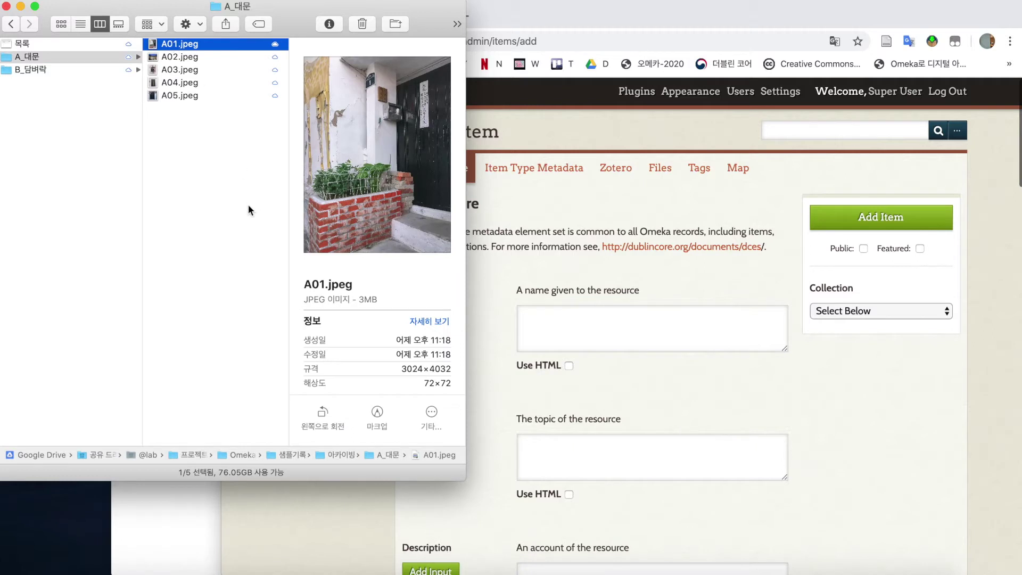
key(Down)
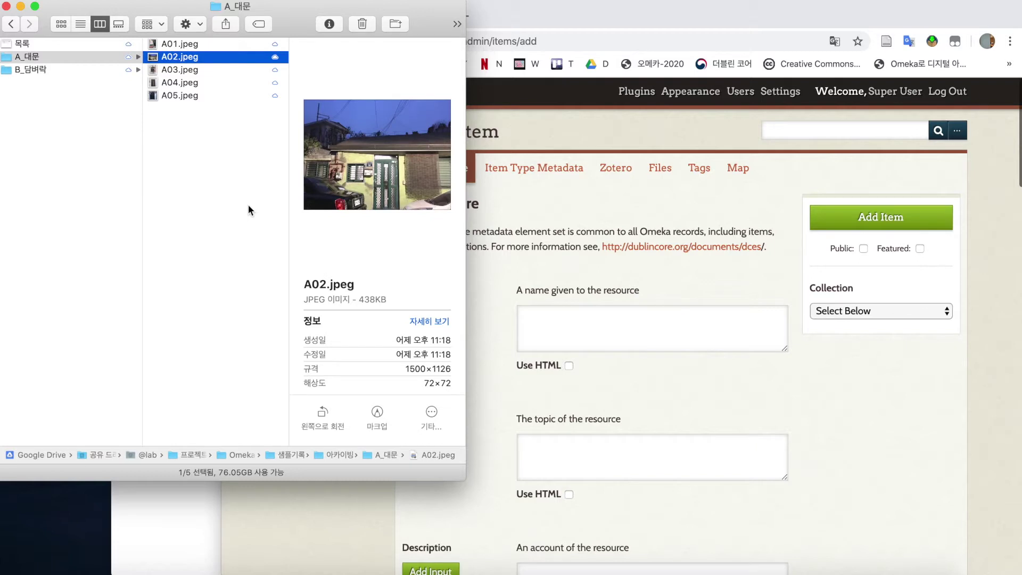
key(Down)
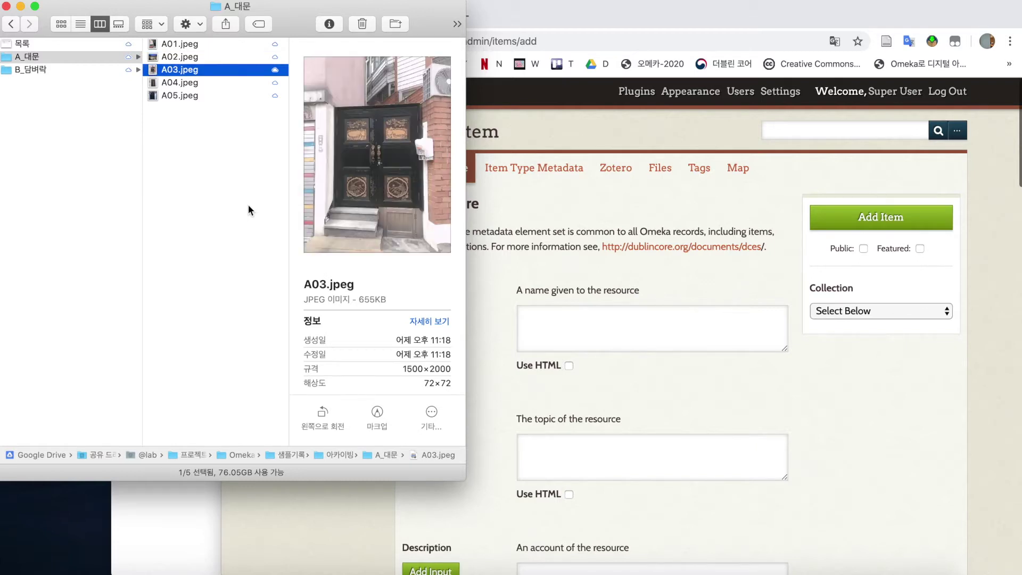
key(Down)
key(Down)
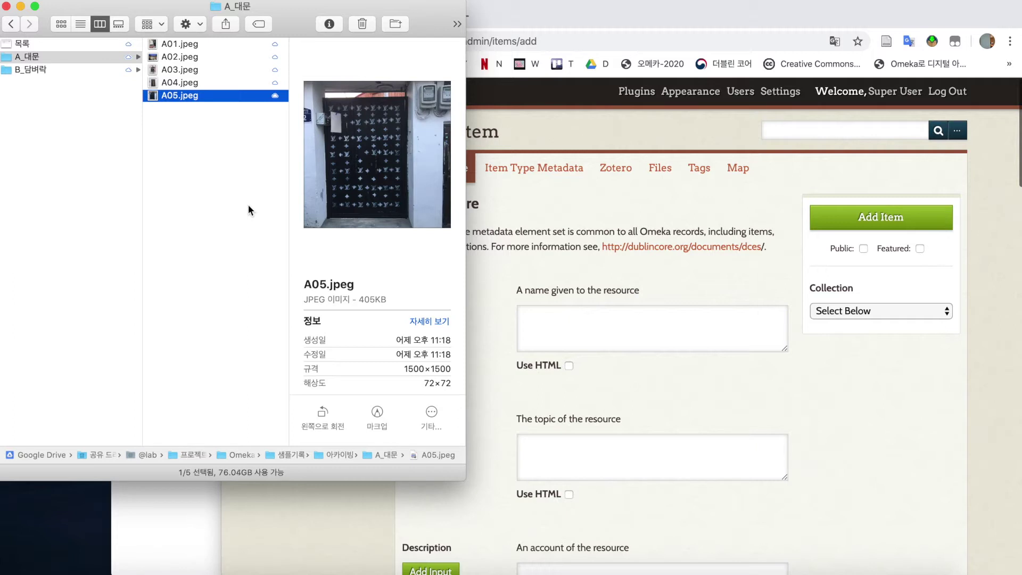
Step: Preview the images B01.jpg through B03.jpg in the B_담벼락 folder one after another
click(96, 69)
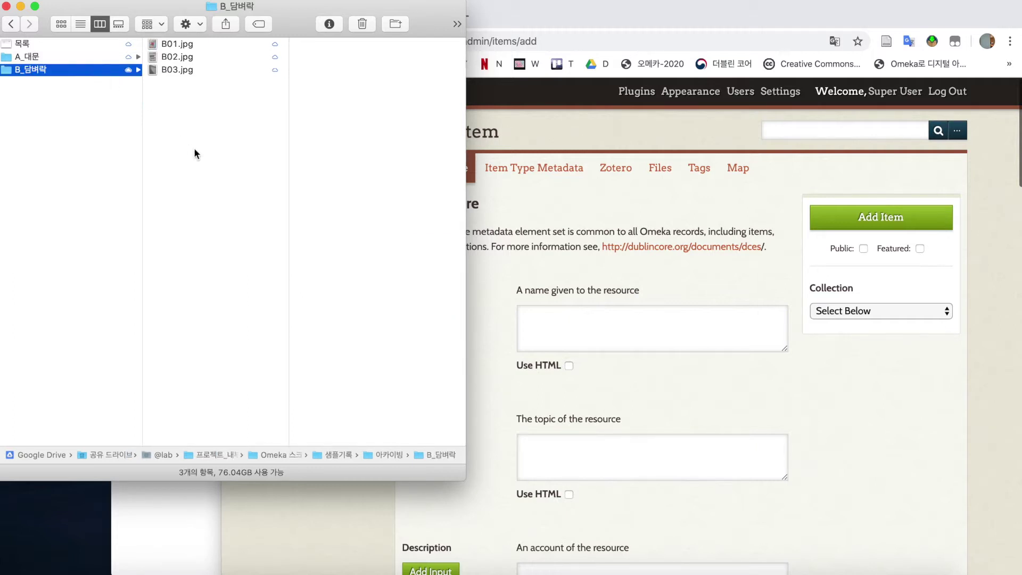
click(225, 46)
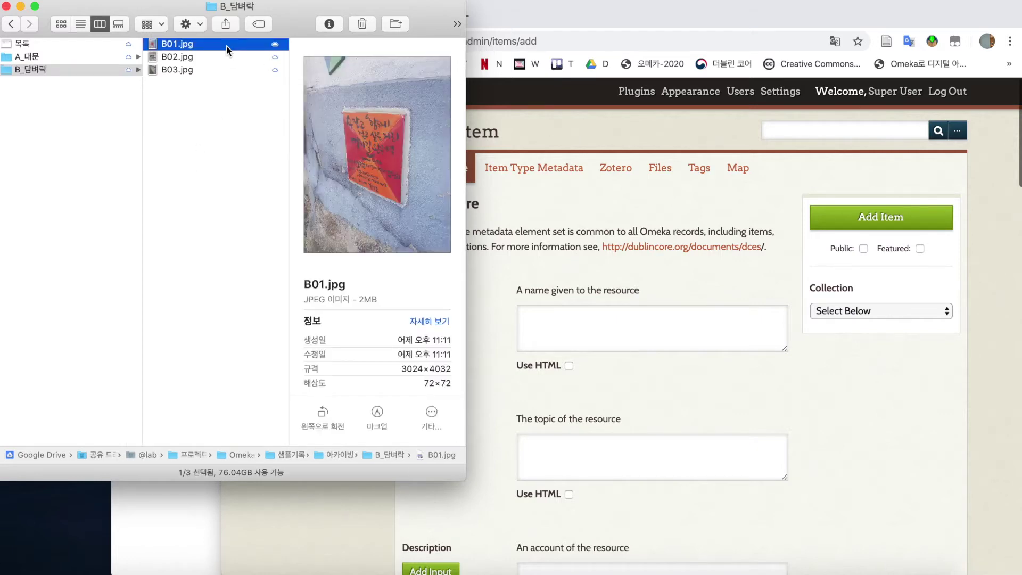
key(Down)
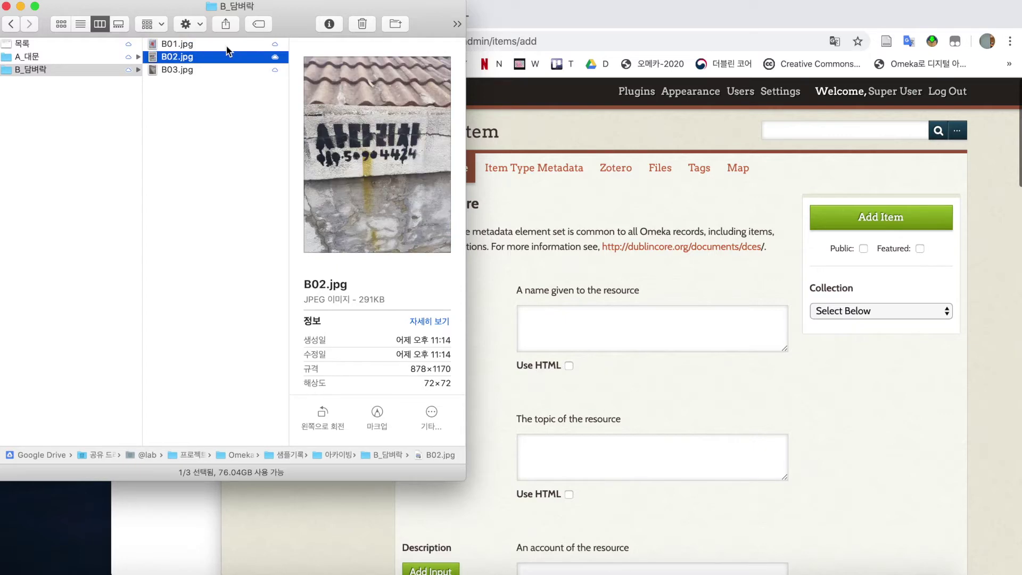
key(Down)
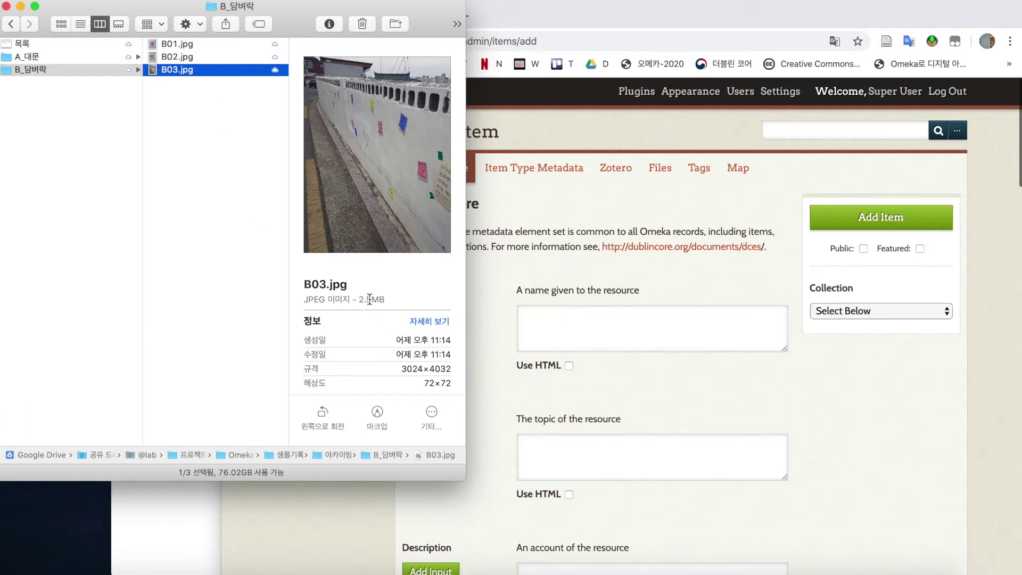
click(196, 199)
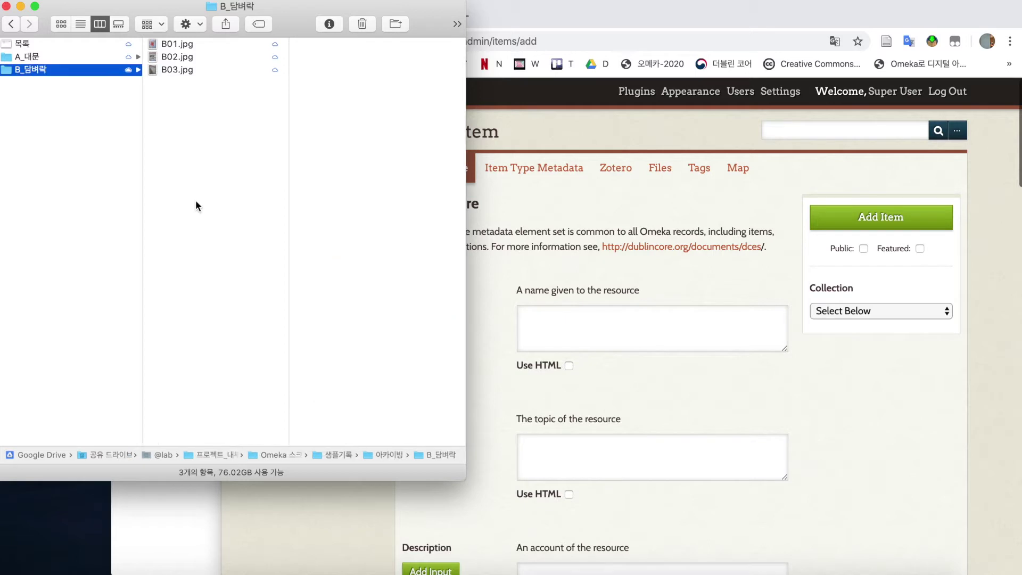
Step: Open the 목록 spreadsheet stored beside the A_대문 and B_담벼락 folders in Numbers
click(69, 62)
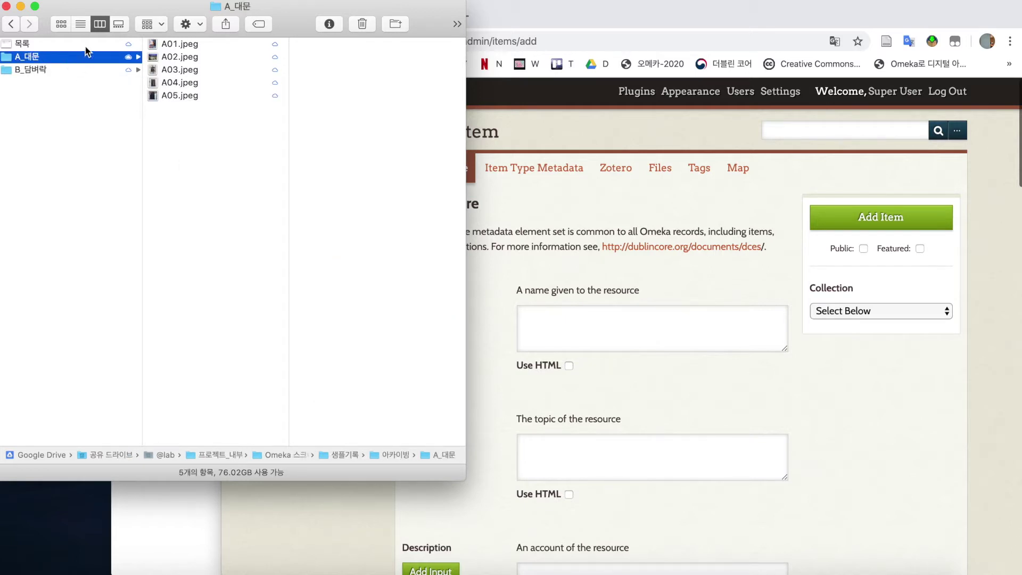
click(86, 47)
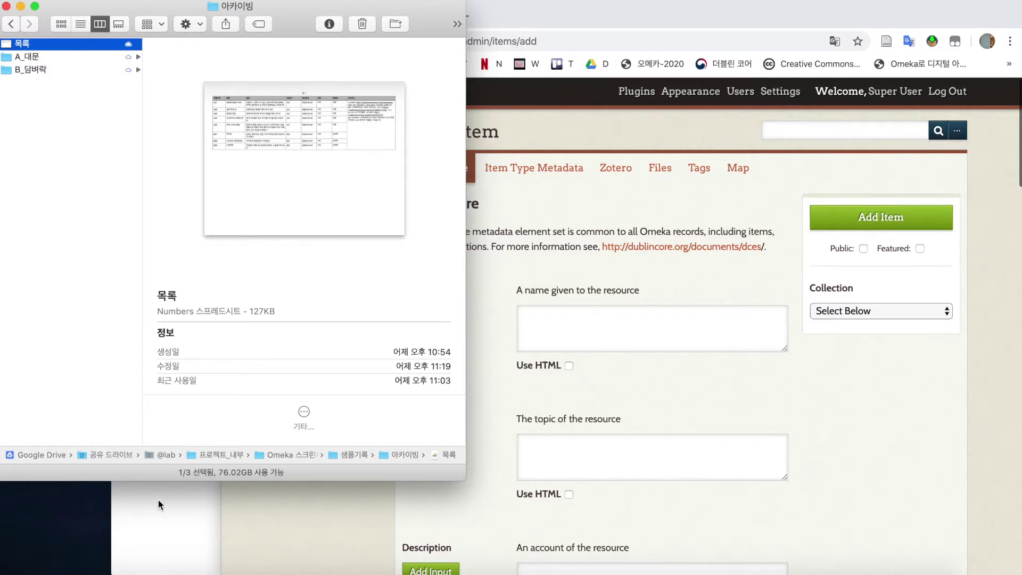
key(super+o)
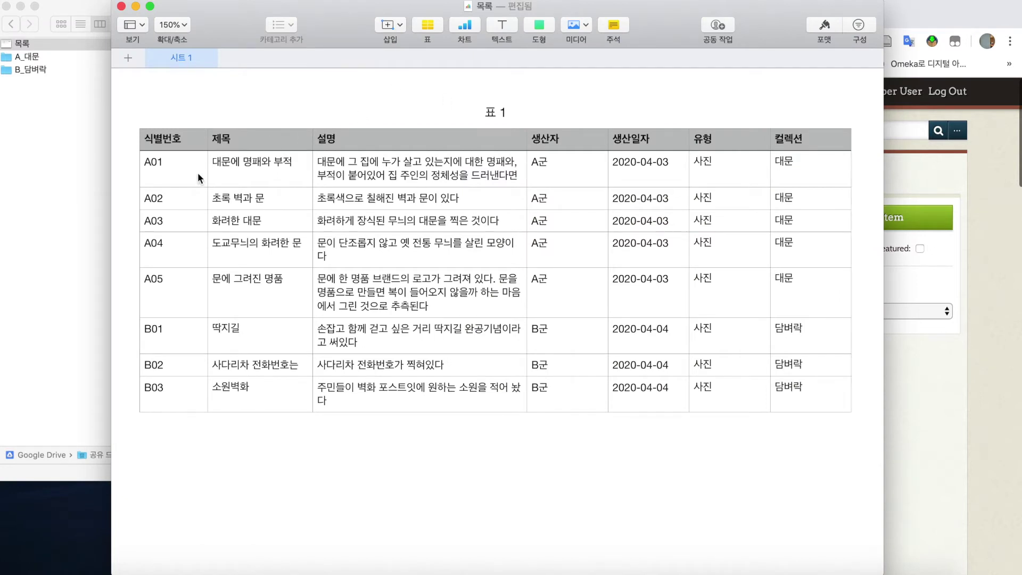
Step: Examine record A01's identifier, title, description and creator cells, and select the 생산자 cells of records B01 to B03
click(362, 155)
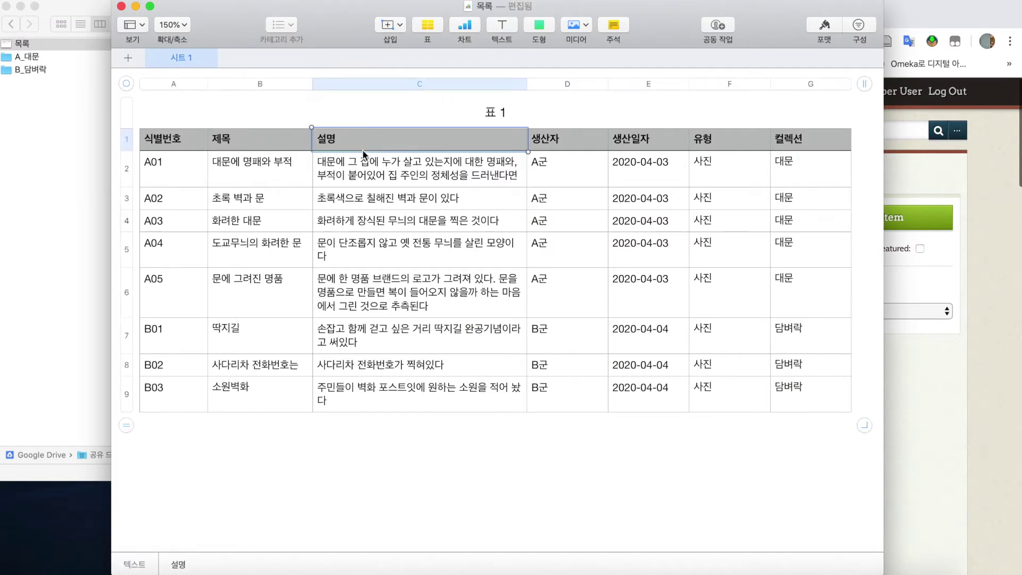
click(178, 159)
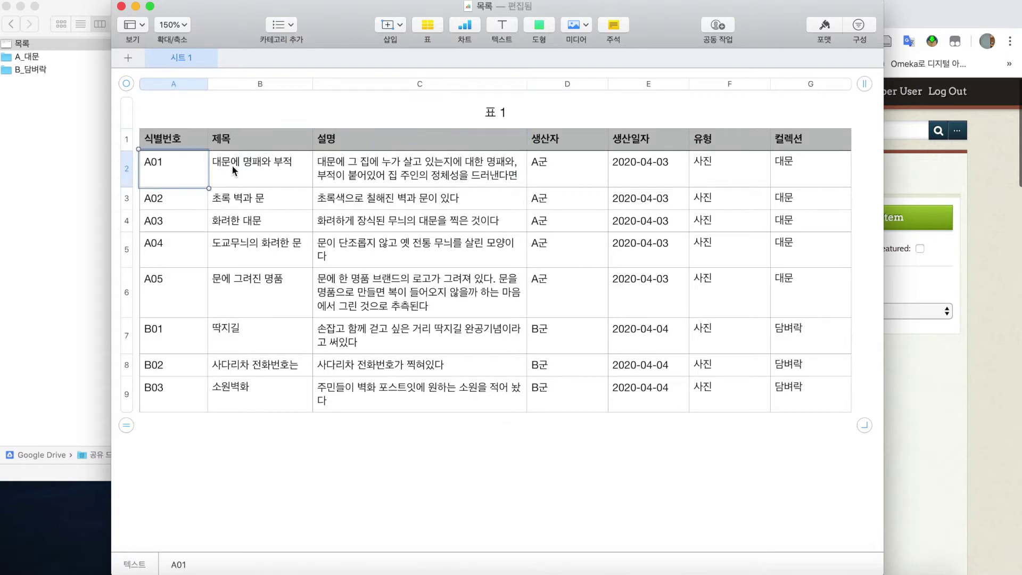
click(264, 167)
click(356, 175)
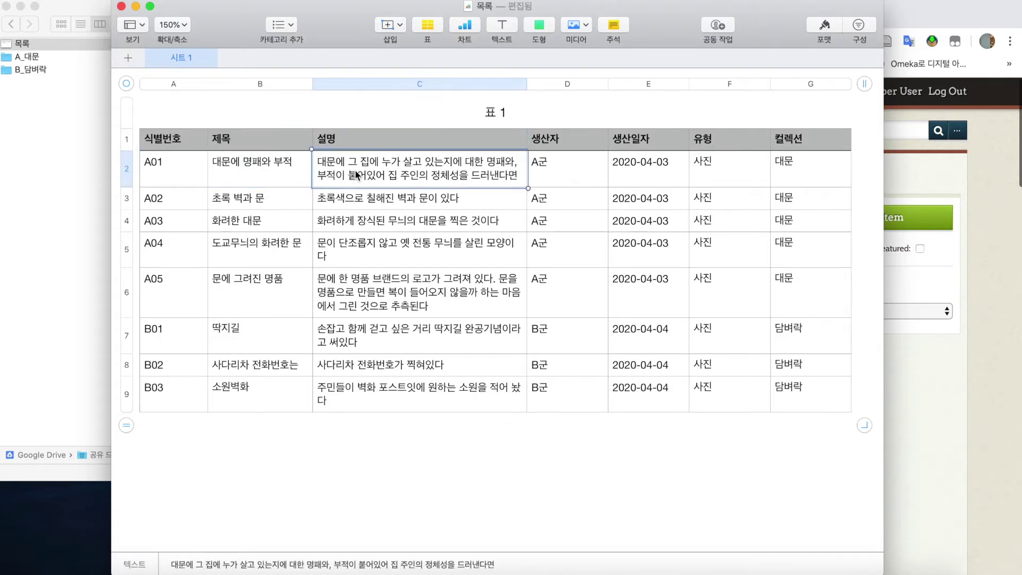
click(545, 169)
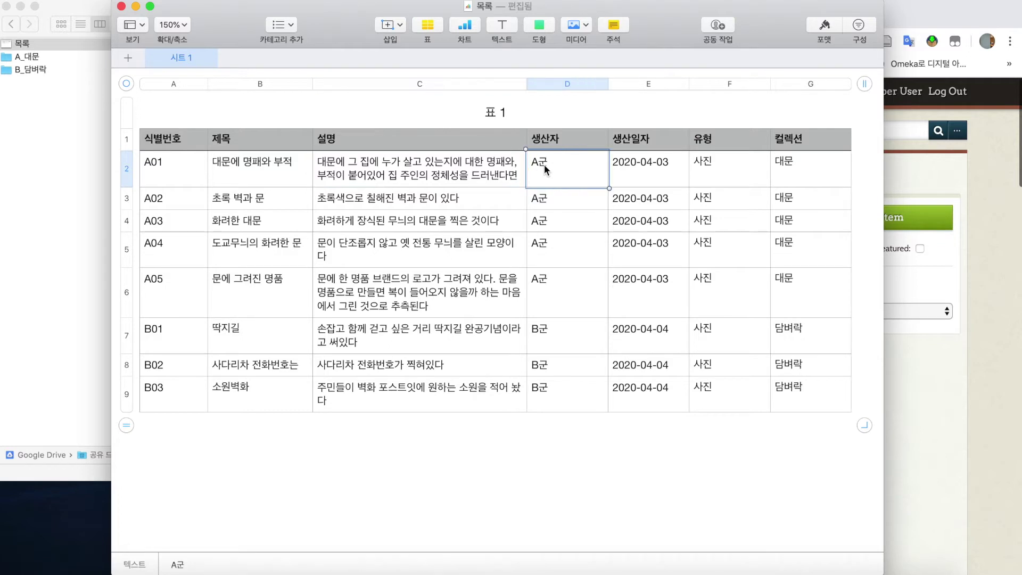
click(554, 325)
shift+click(557, 390)
Step: Select the 생산일자 cells of the A records, those of the B records, and all records' 유형 cells to review them
click(639, 171)
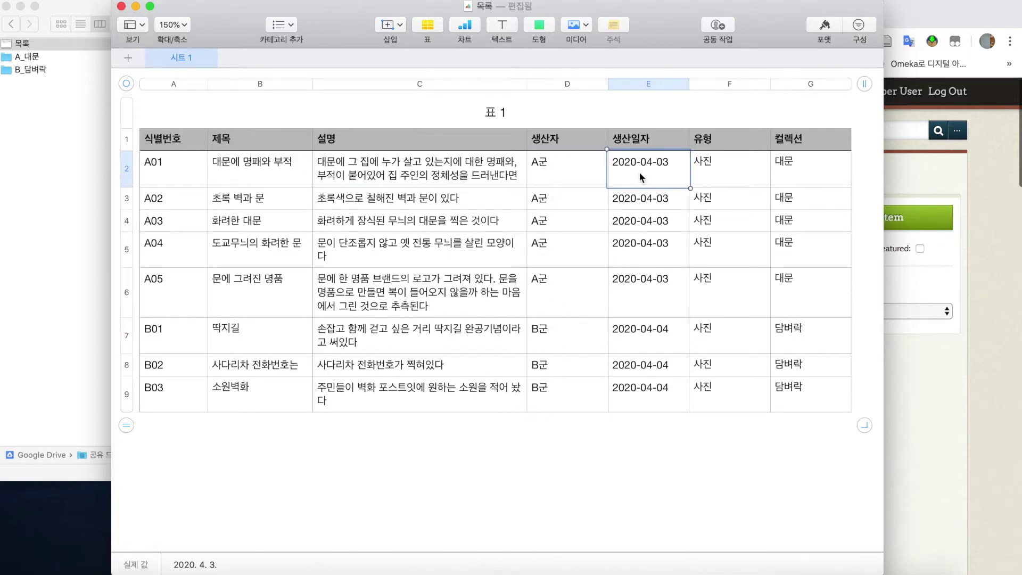
shift+click(656, 285)
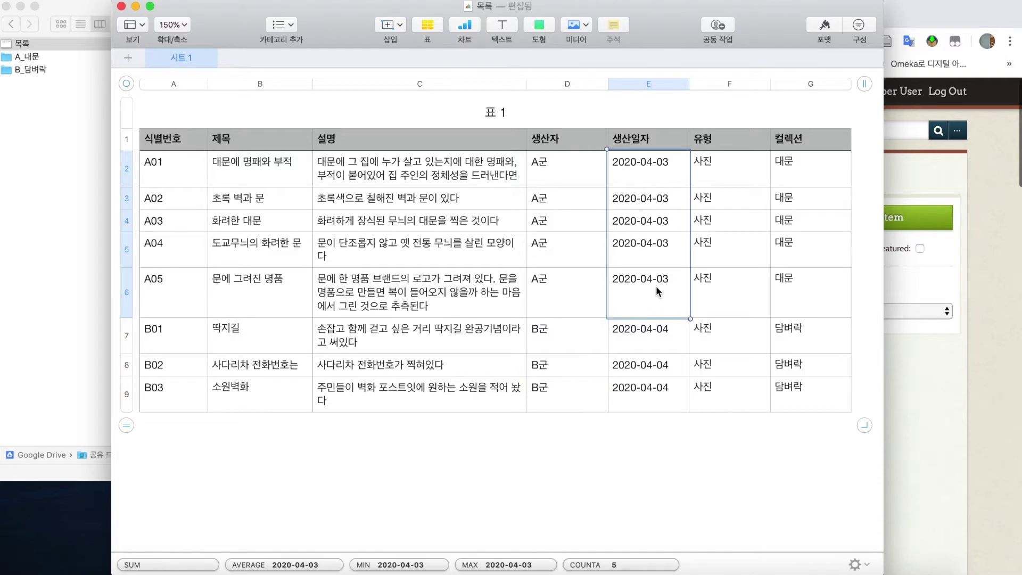
click(658, 325)
shift+click(665, 394)
click(723, 164)
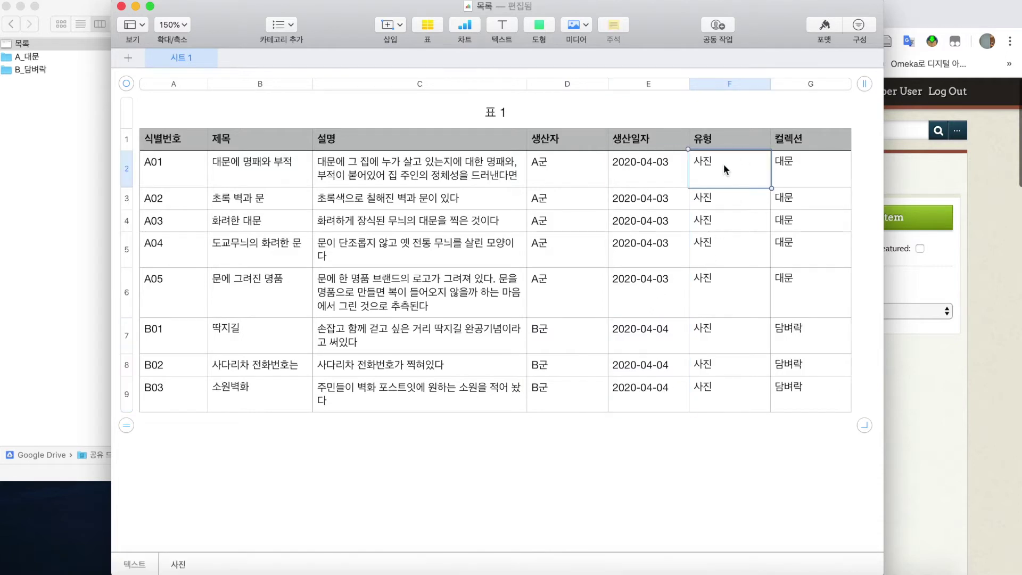
shift+click(725, 377)
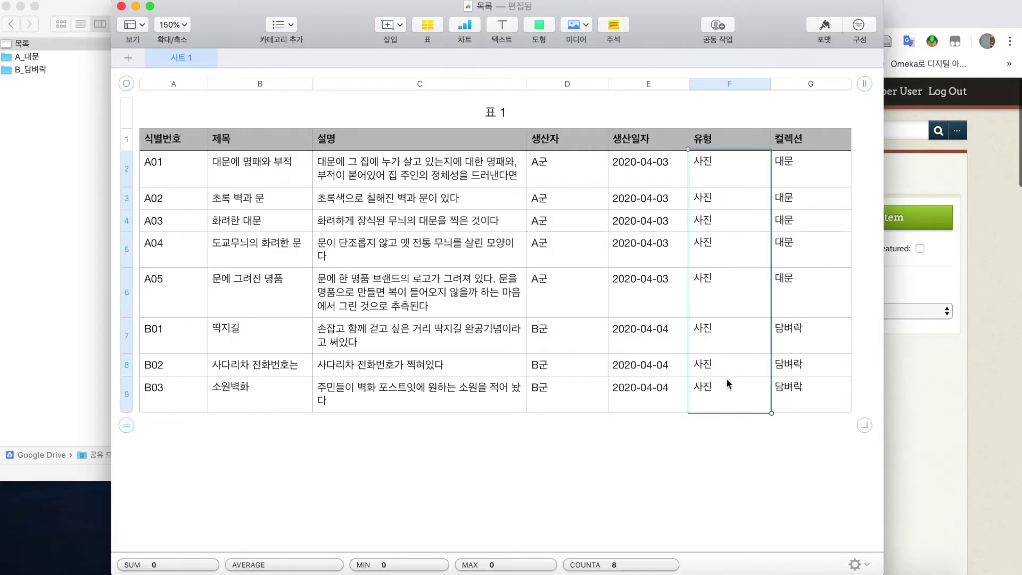
Step: Select the 컬렉션 cells of records A01 to A05, then those of B01 to B03, to review the collection assignments
click(790, 171)
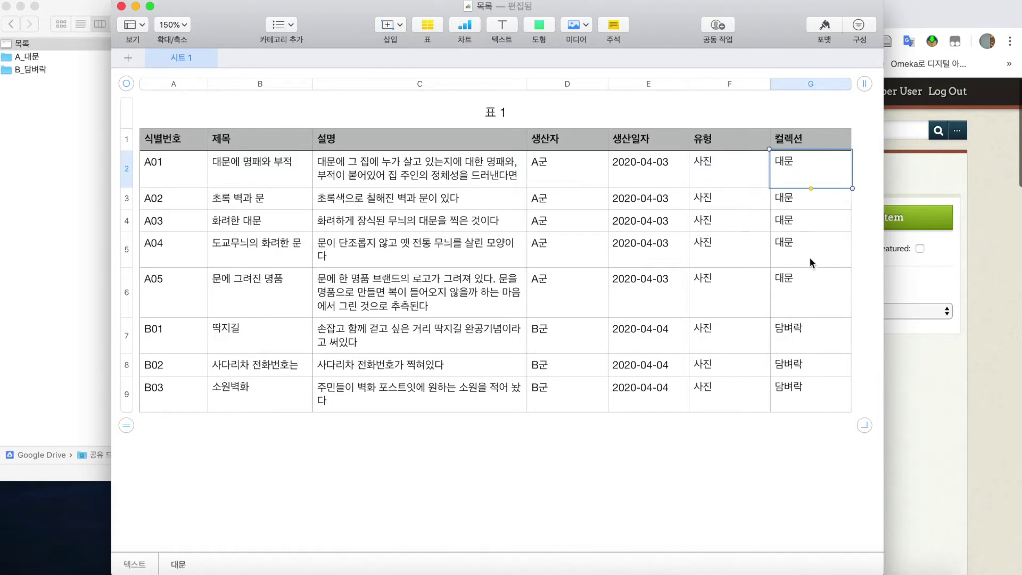
shift+click(811, 287)
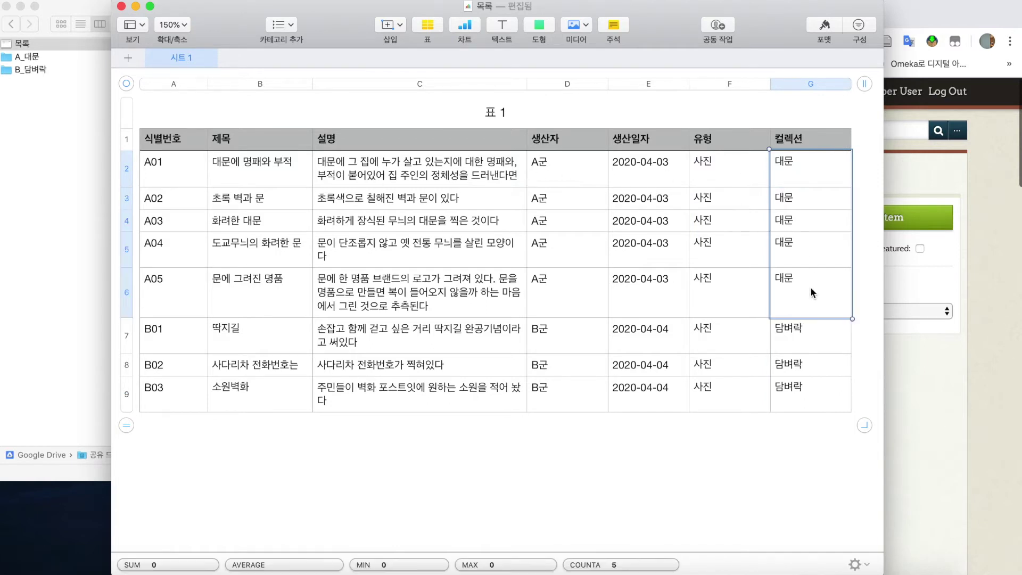
click(800, 334)
shift+click(807, 388)
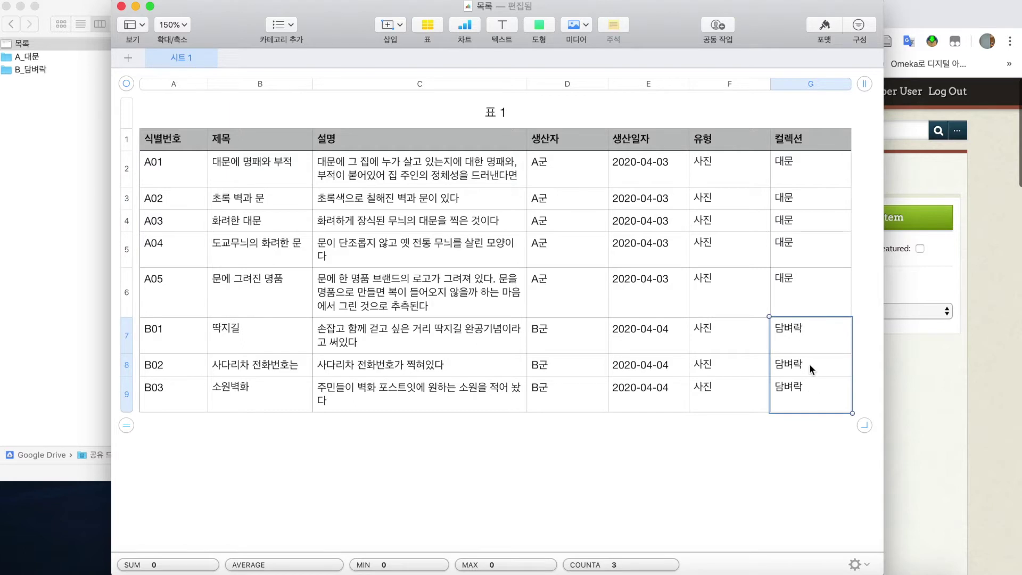
Step: Deselect the spreadsheet table, switch to Finder and preview A01.jpeg in the A_대문 folder
click(814, 260)
click(803, 181)
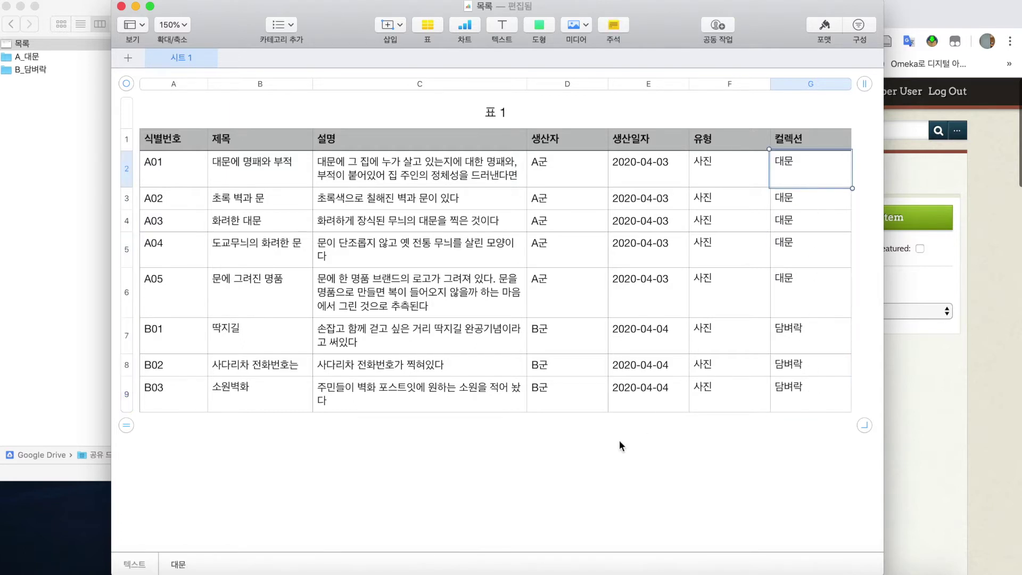
click(580, 514)
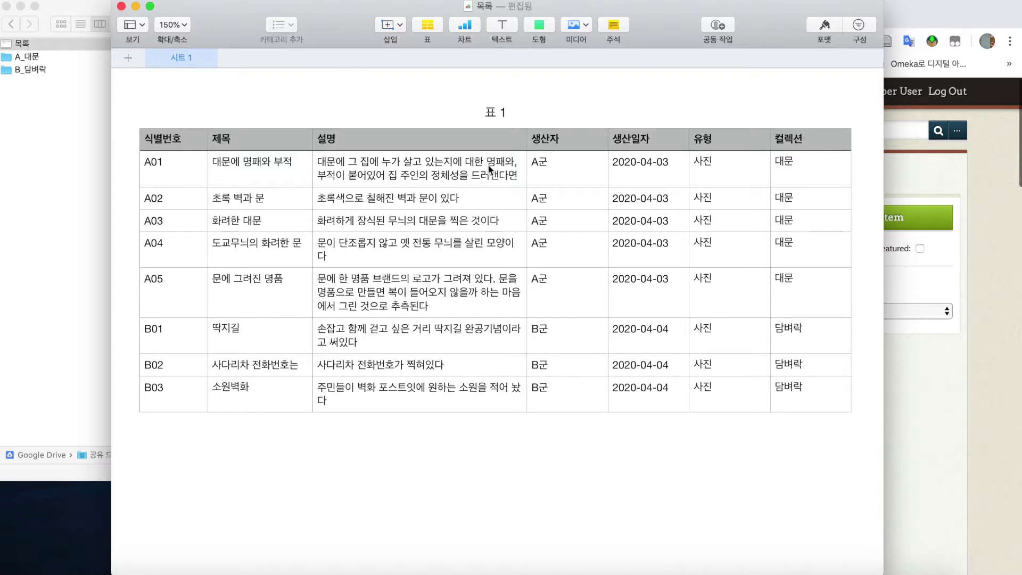
click(69, 162)
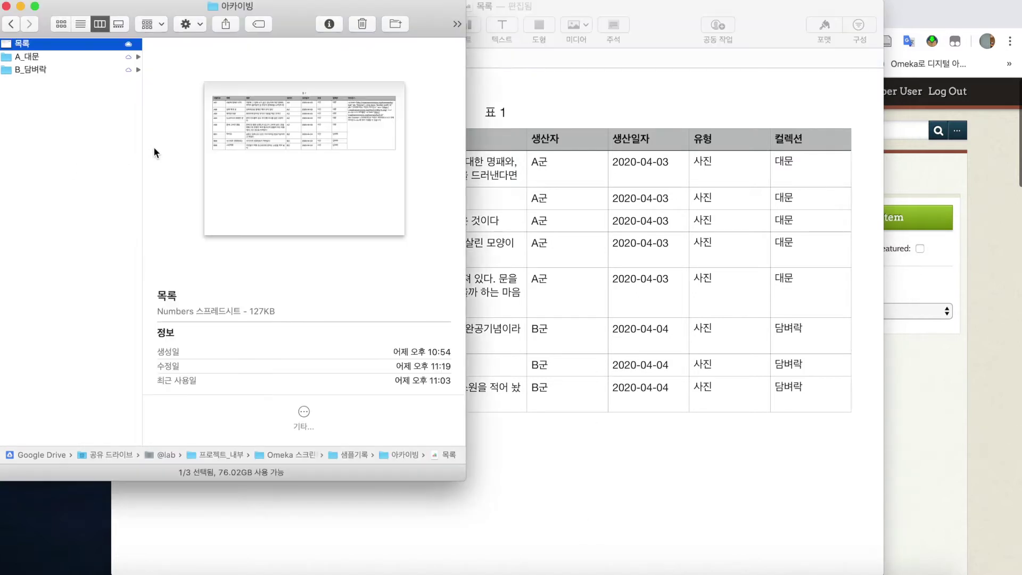
click(43, 56)
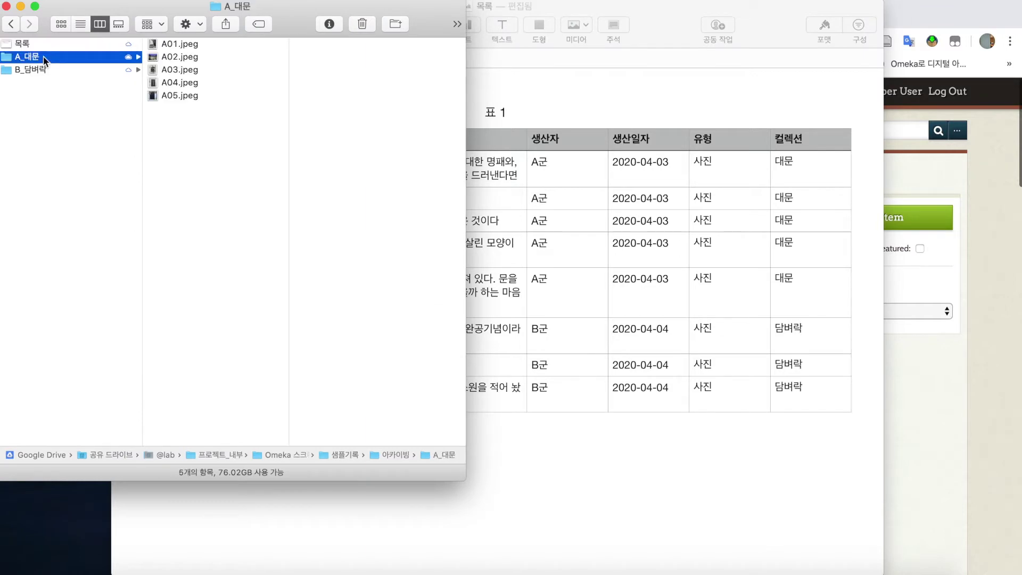
click(180, 44)
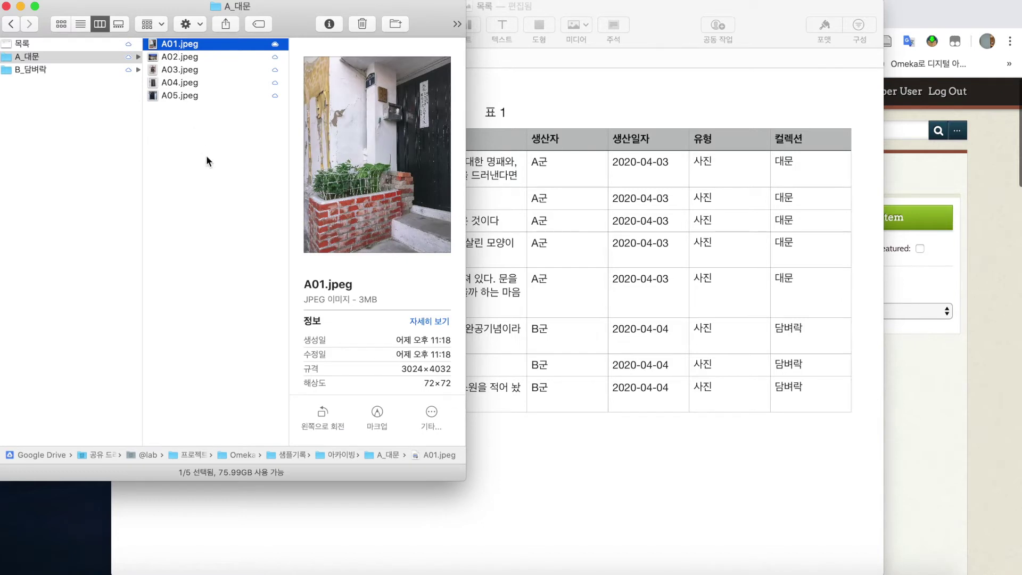
key(Return)
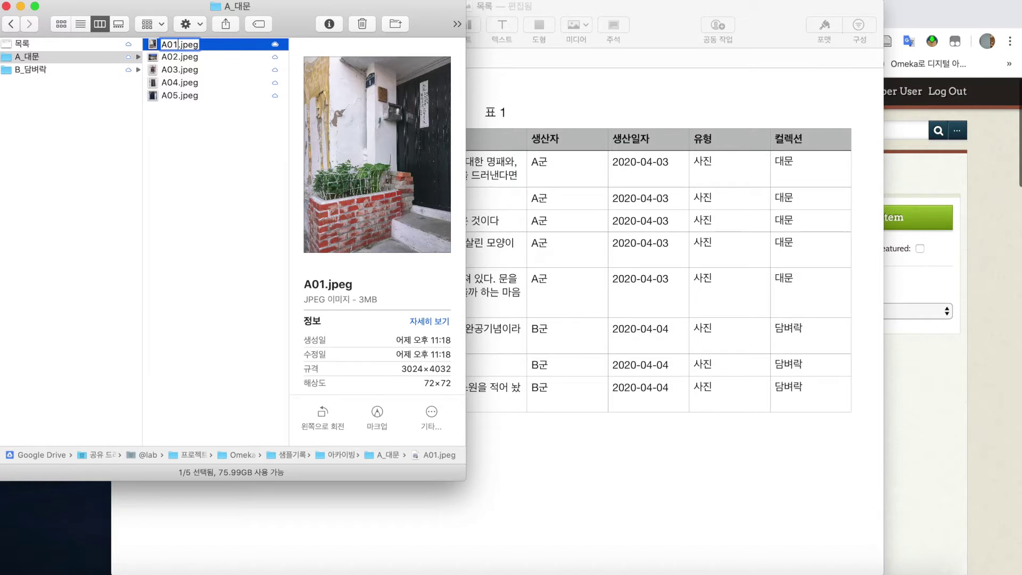
key(BackSpace)
key(BackSpace)
key(BackSpace)
click(612, 281)
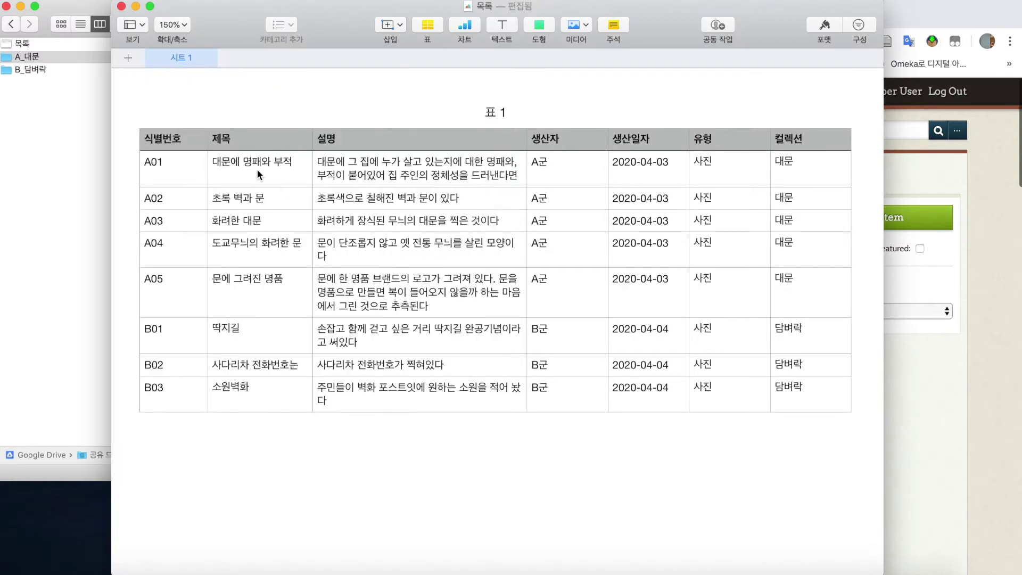
click(89, 166)
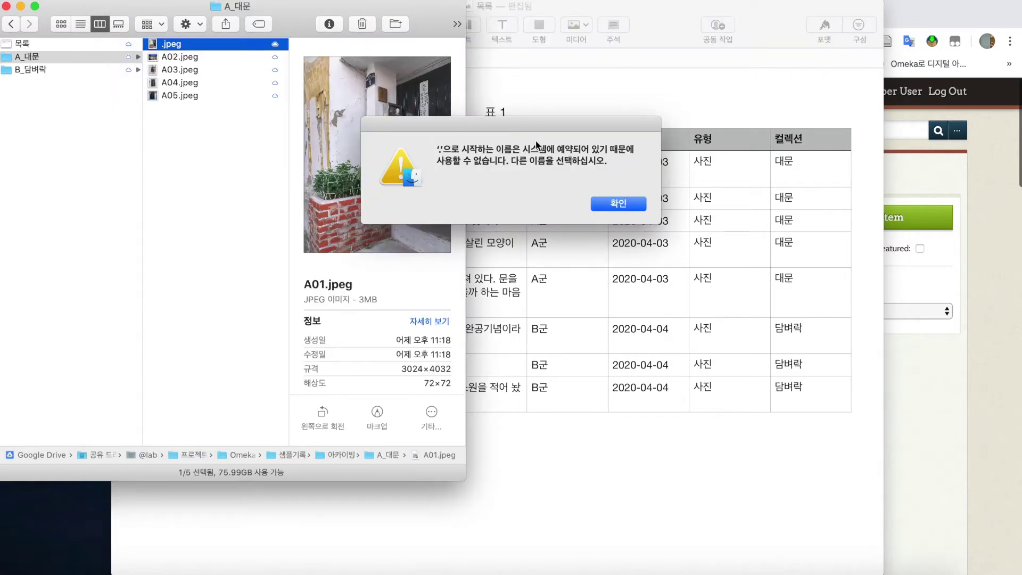
click(612, 201)
Step: Rename A01.jpeg with the record's title, 대문에 명패와 부적, keeping the .jpeg extension
key(Return)
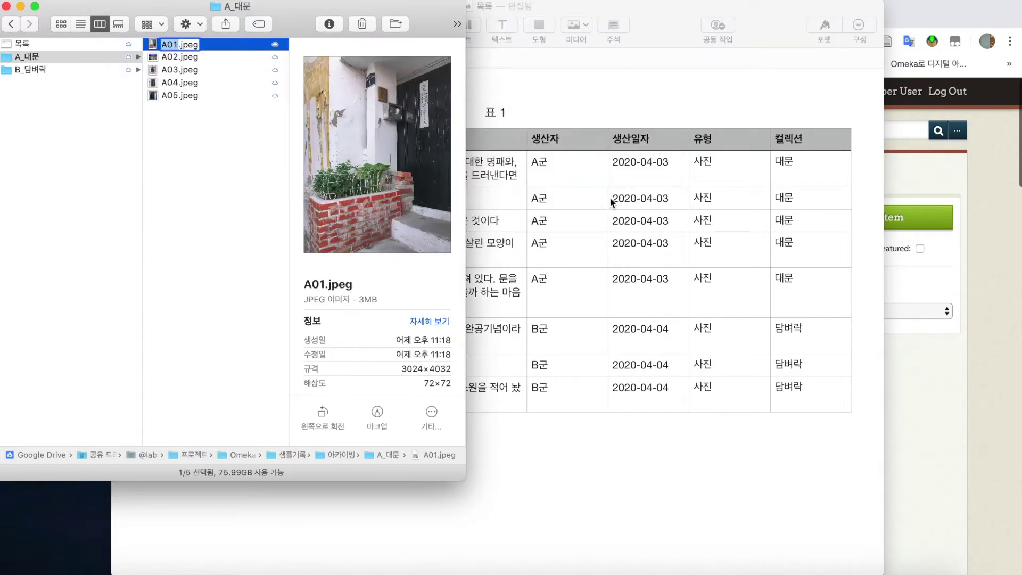
text(대문에)
text( 명패와 부적)
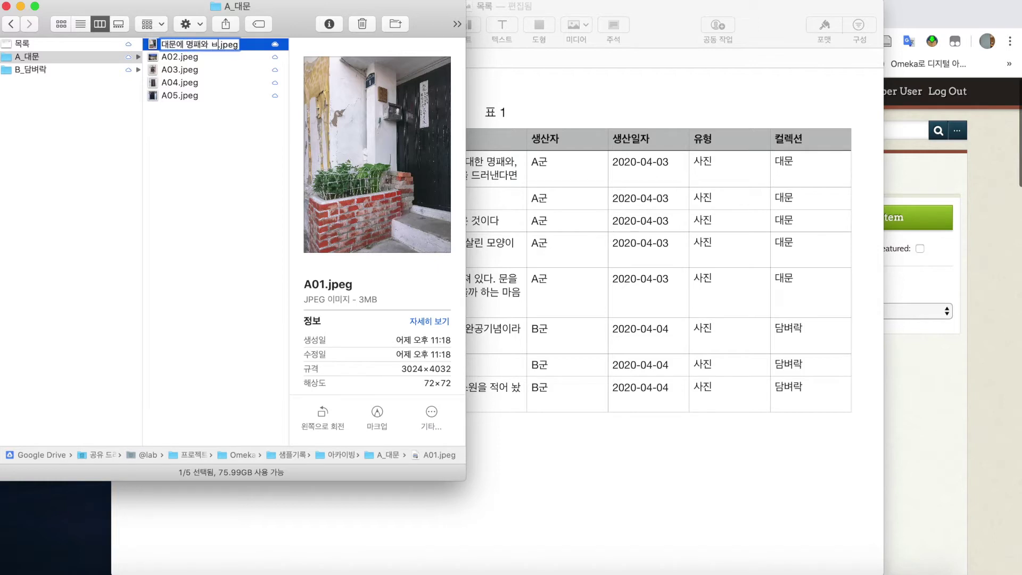
key(Return)
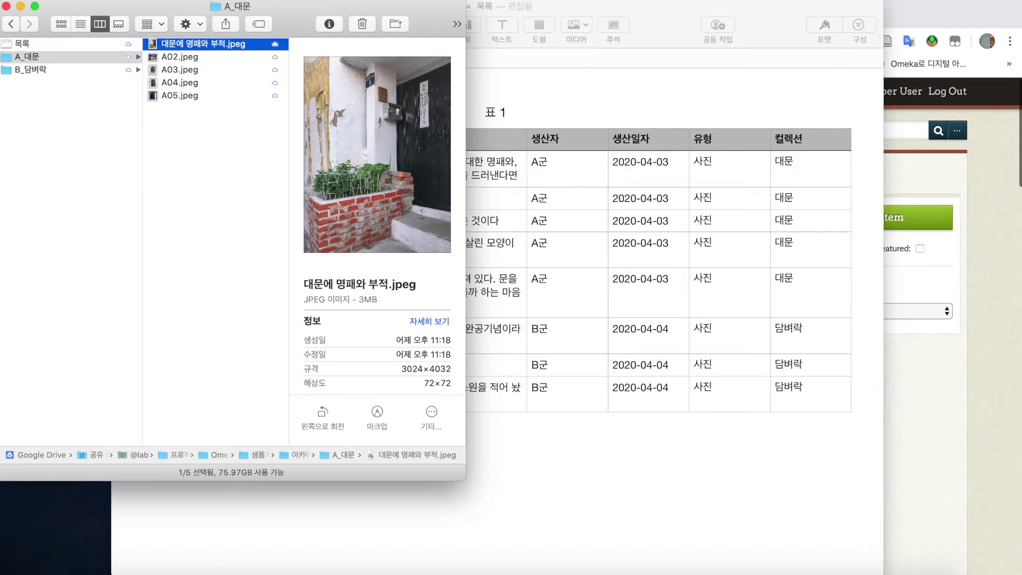
Step: Rename the 대문에 명패와 부적 photo as p0000001, keeping the .jpeg extension
key(Return)
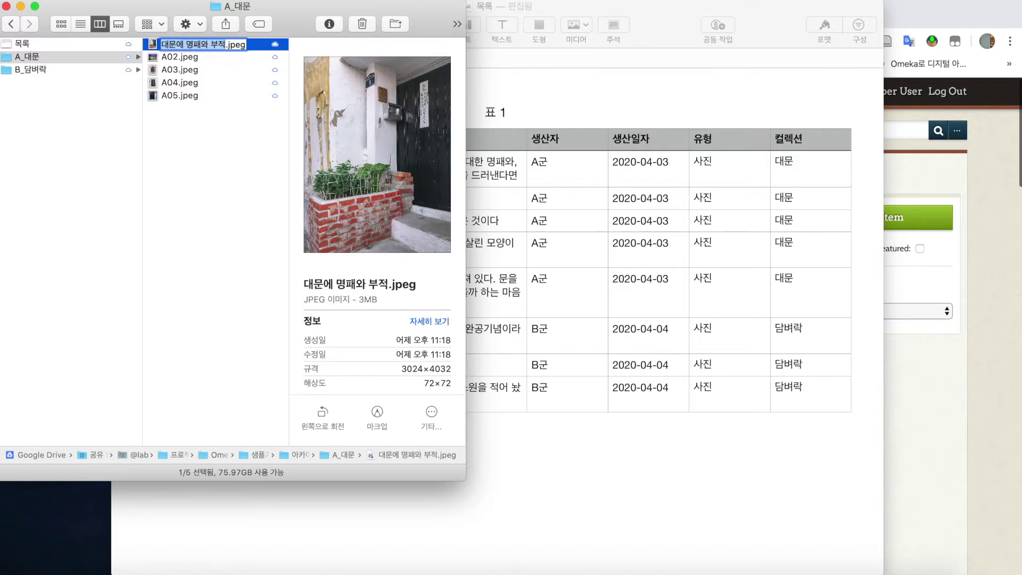
text(p)
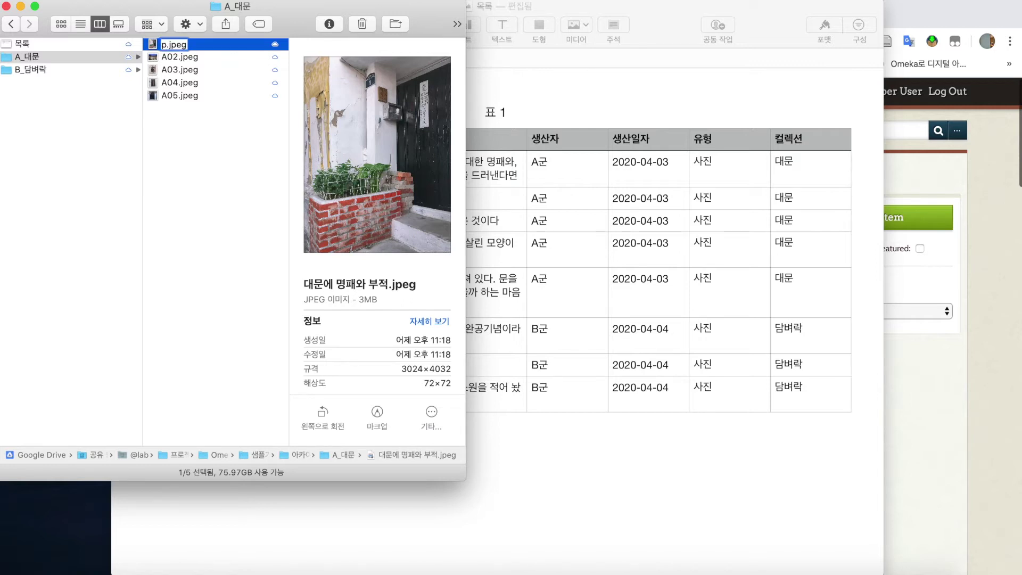
text(0000001)
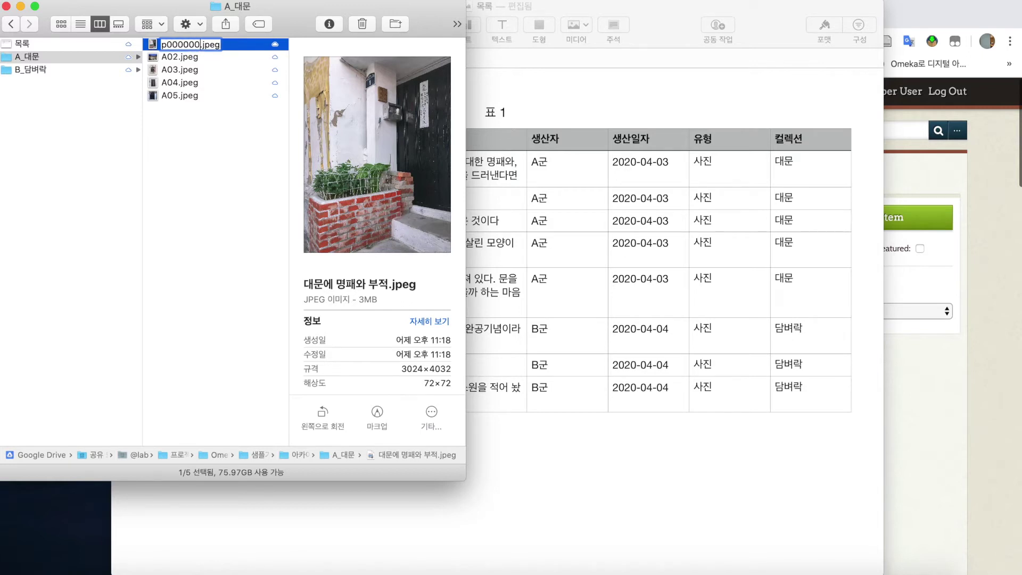
key(Return)
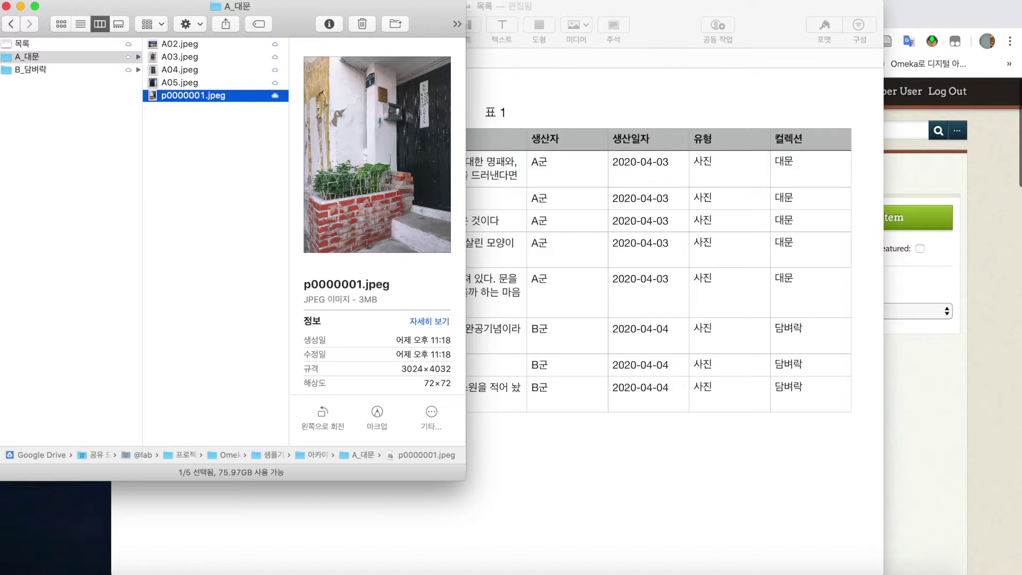
Step: Rename the p0000001 photo back to its identifier, A01, keeping the .jpeg extension
key(Return)
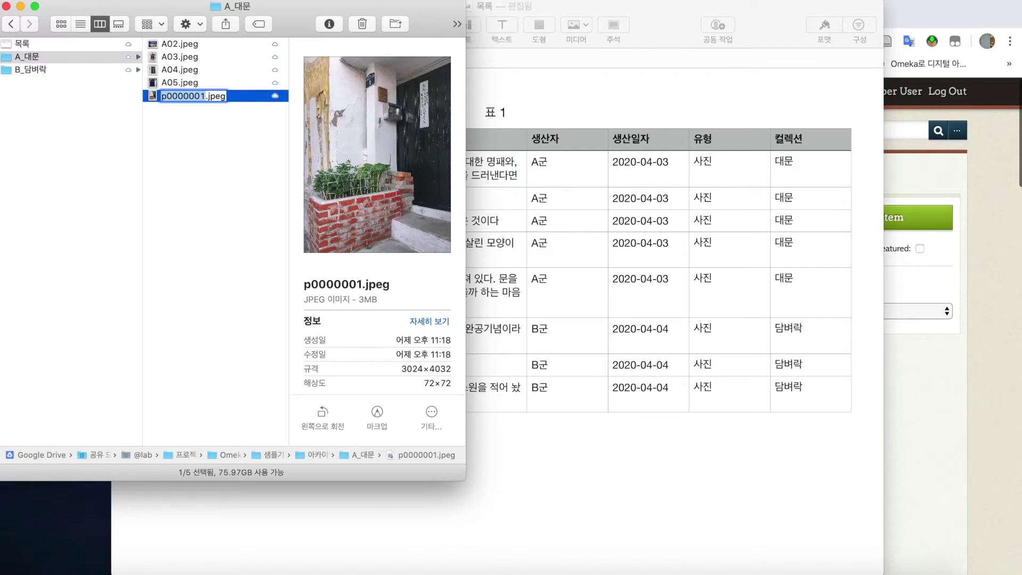
text(A)
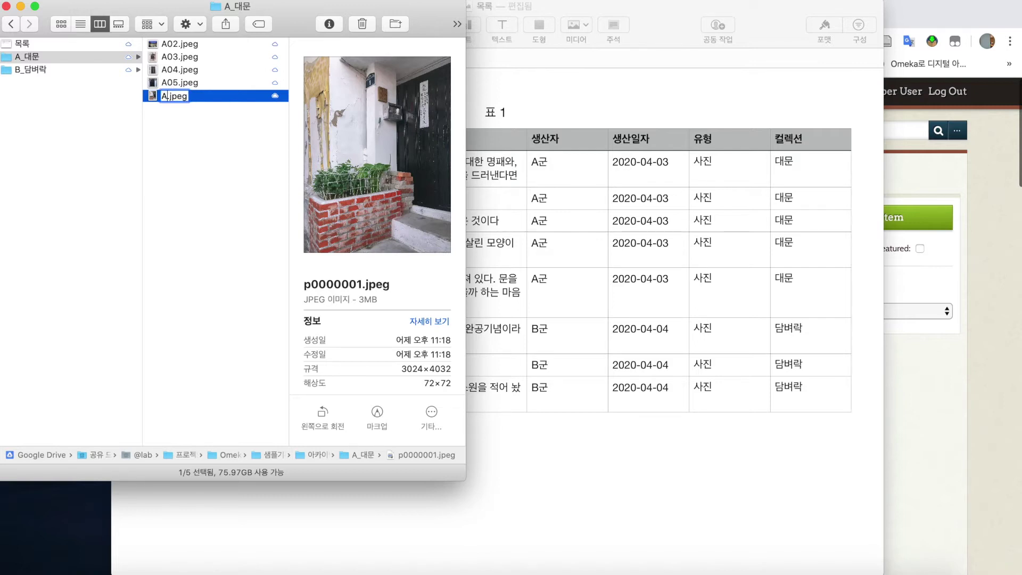
text(01)
key(Return)
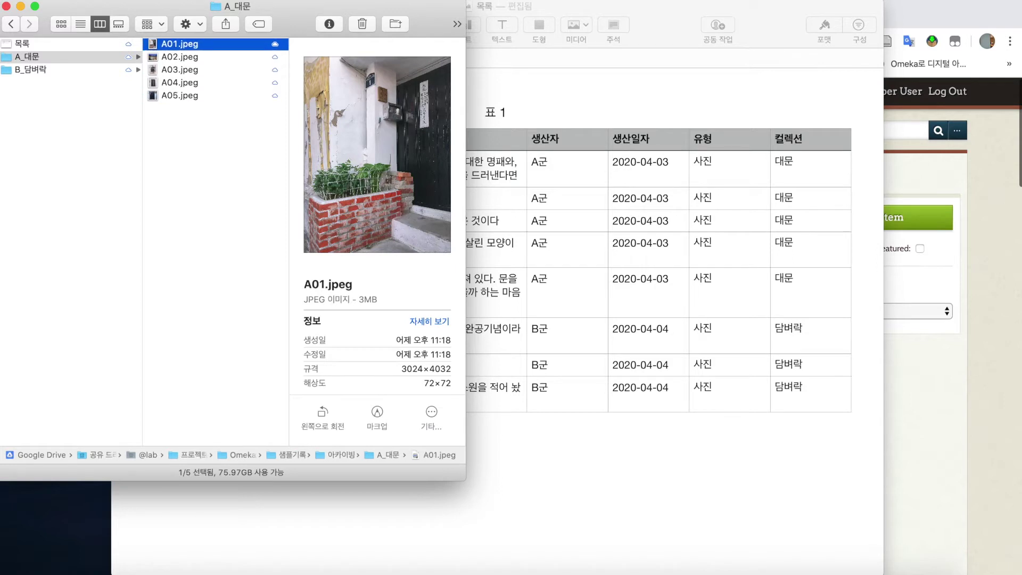
Step: Check record A01's identifier cell in the spreadsheet, and look through the file names in the B_담벼락 and A_대문 folders
click(711, 250)
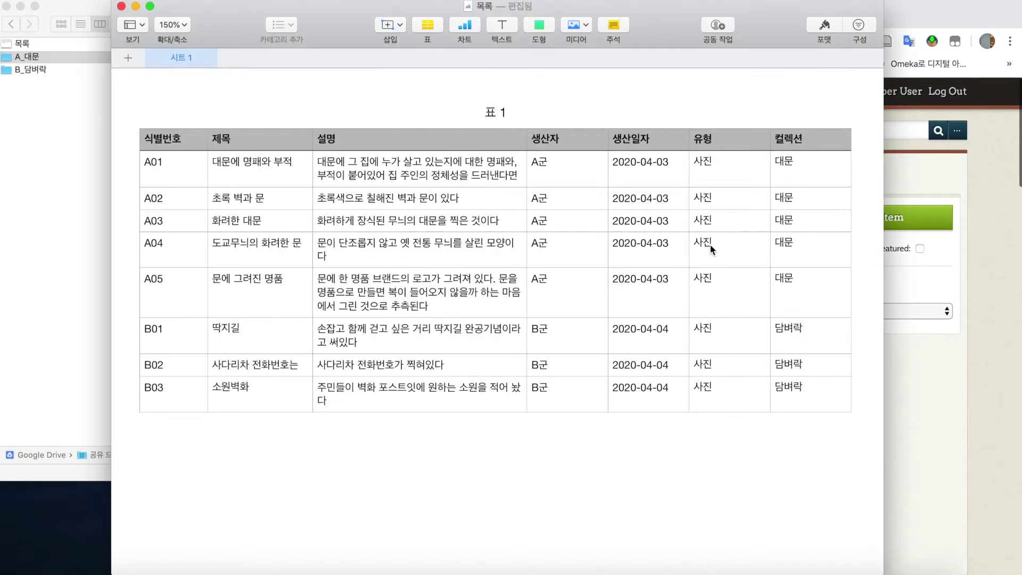
click(172, 166)
click(52, 160)
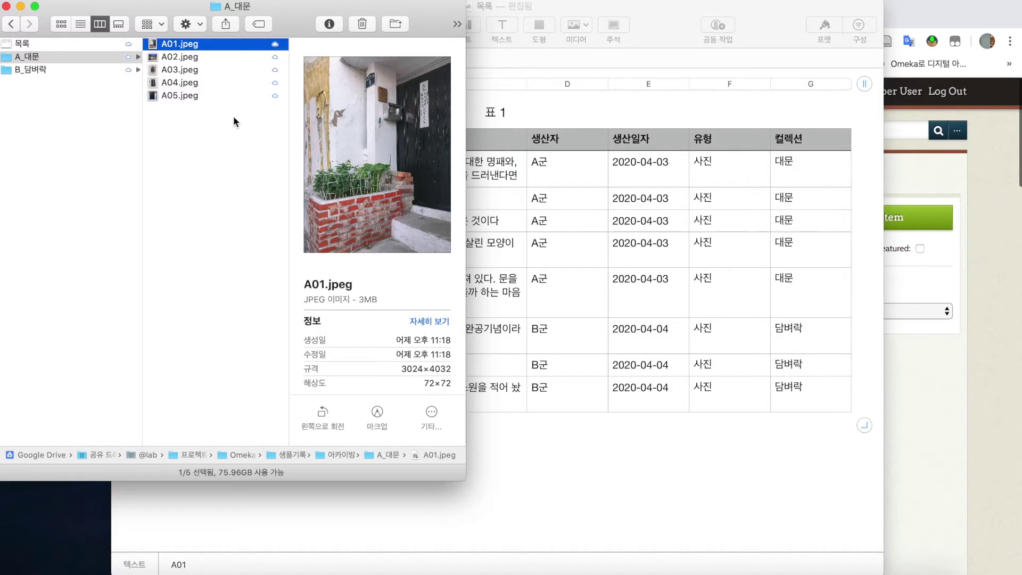
click(107, 70)
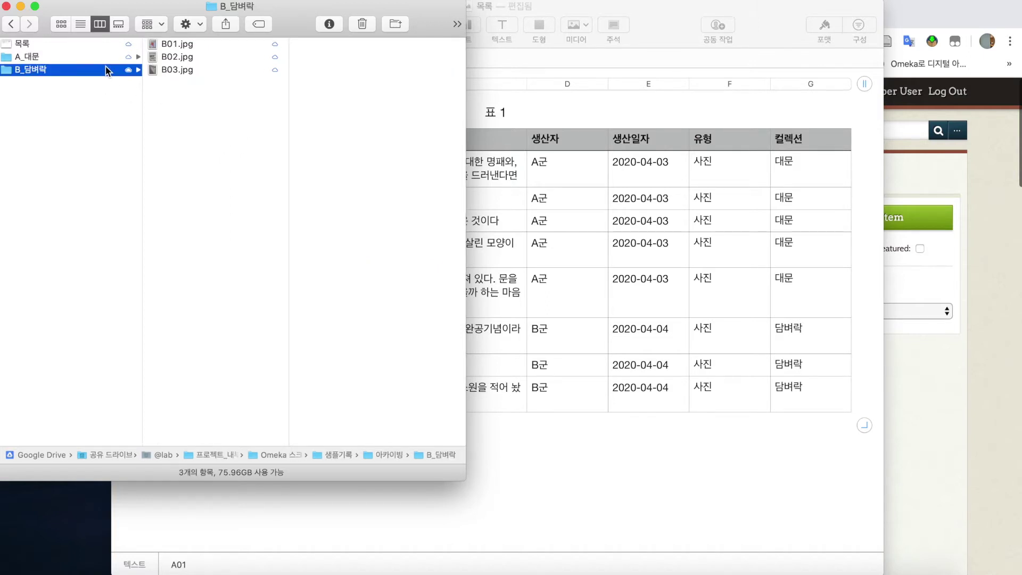
click(81, 57)
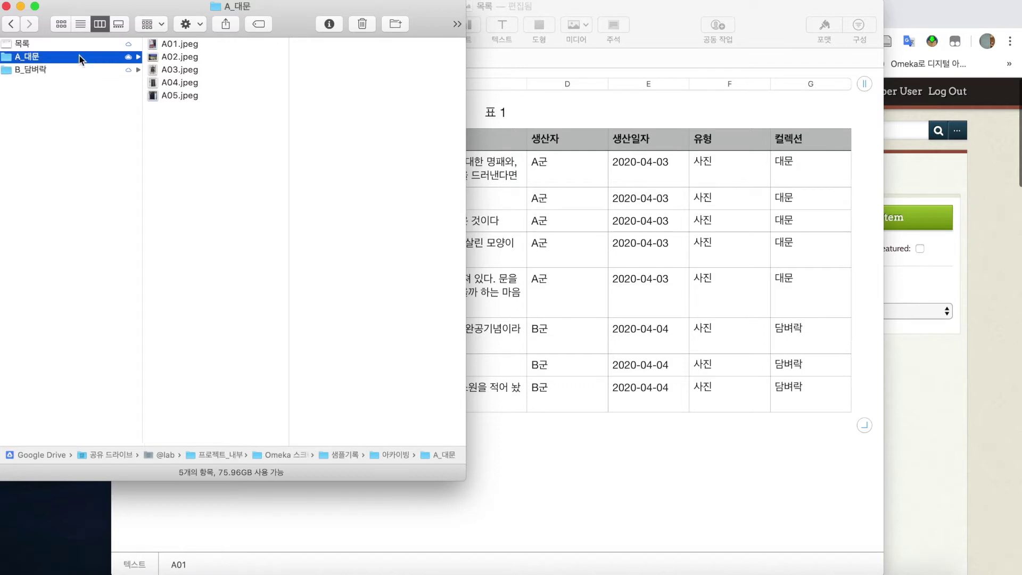
Step: Select the photos A01 to A05 in the A_대문 folder together to review them, and clear the selection
drag(184, 168, 169, 29)
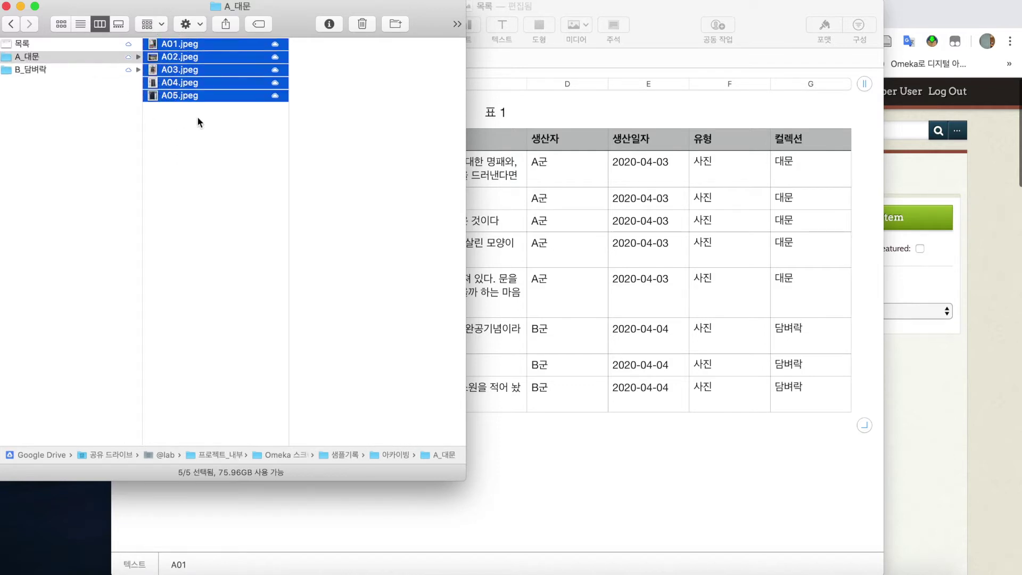
click(207, 164)
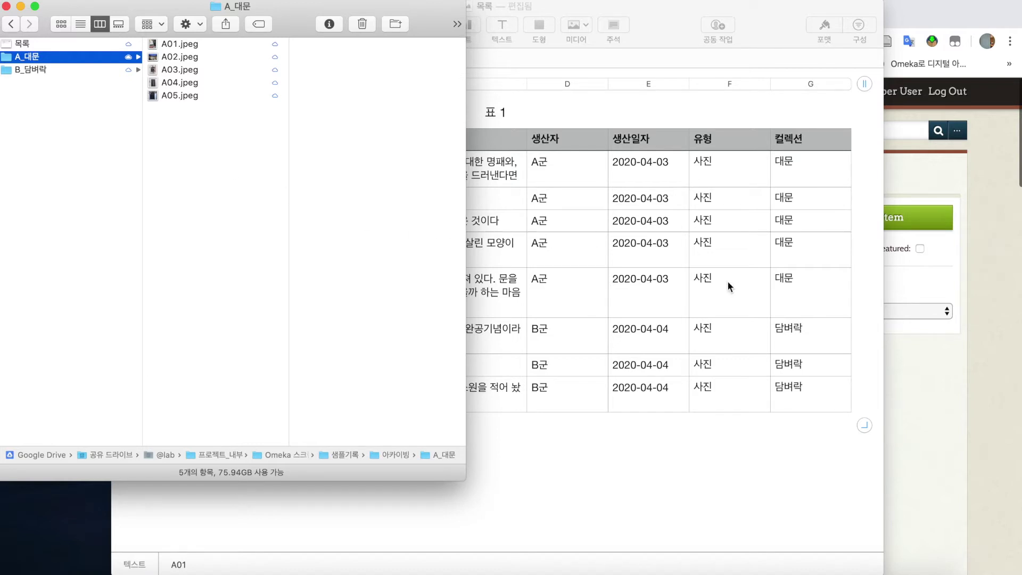
drag(200, 169, 176, 48)
click(206, 204)
key(super+a)
click(200, 271)
drag(200, 272, 181, 24)
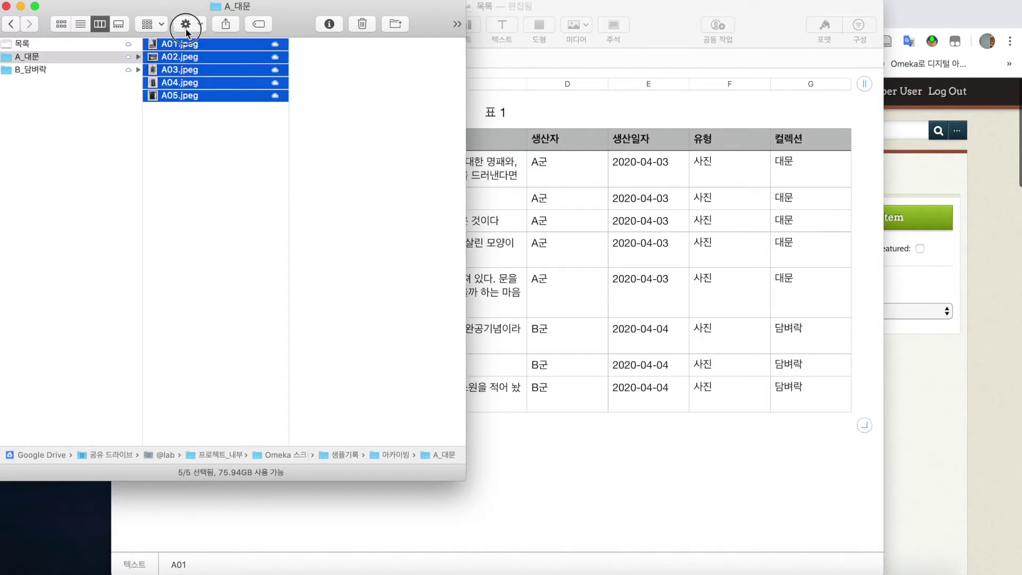
click(210, 223)
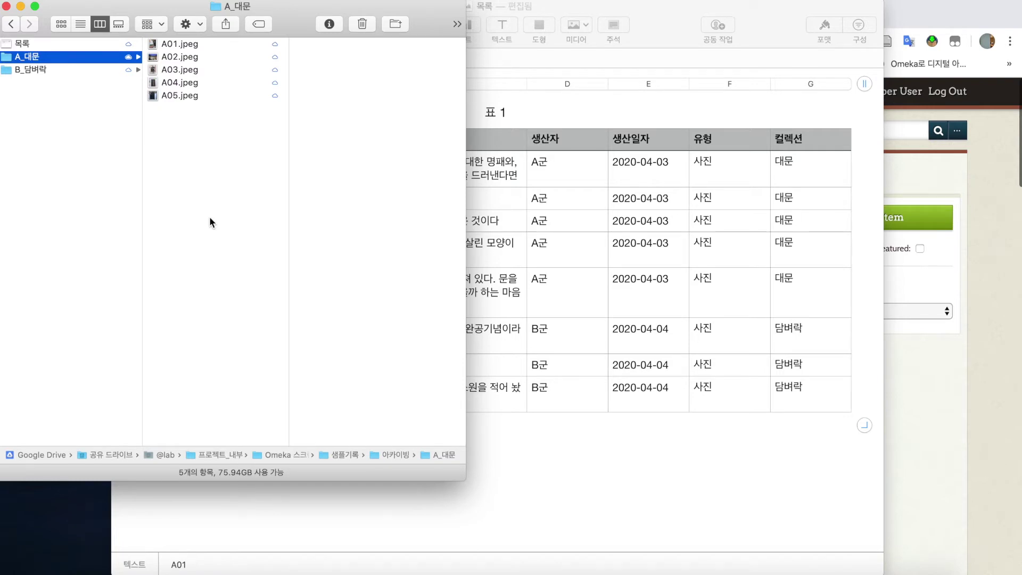
Step: Look over the 목록 spreadsheet file and the A_대문 photo files in Finder, ending on 목록
click(49, 45)
click(51, 57)
click(191, 47)
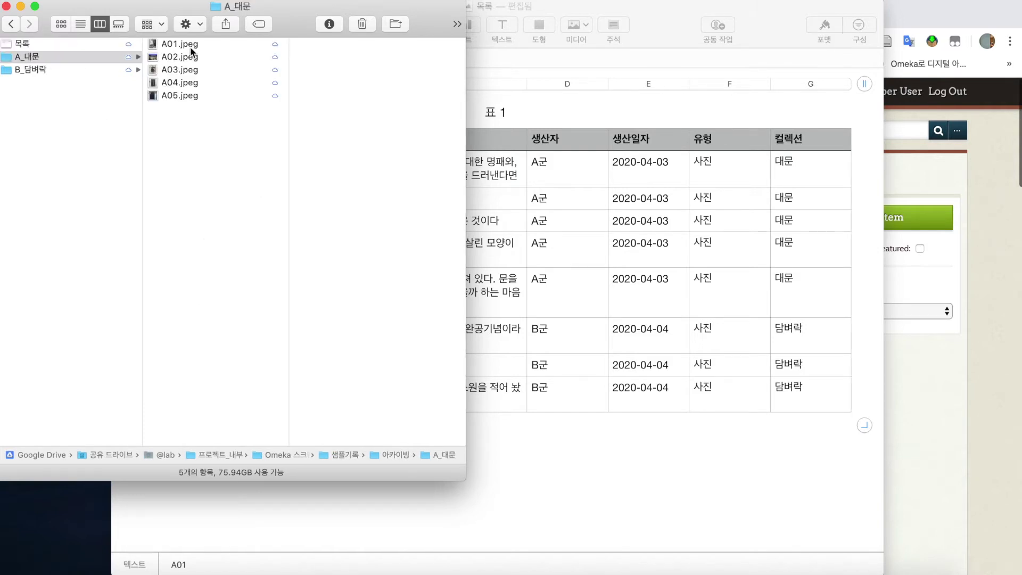
click(75, 45)
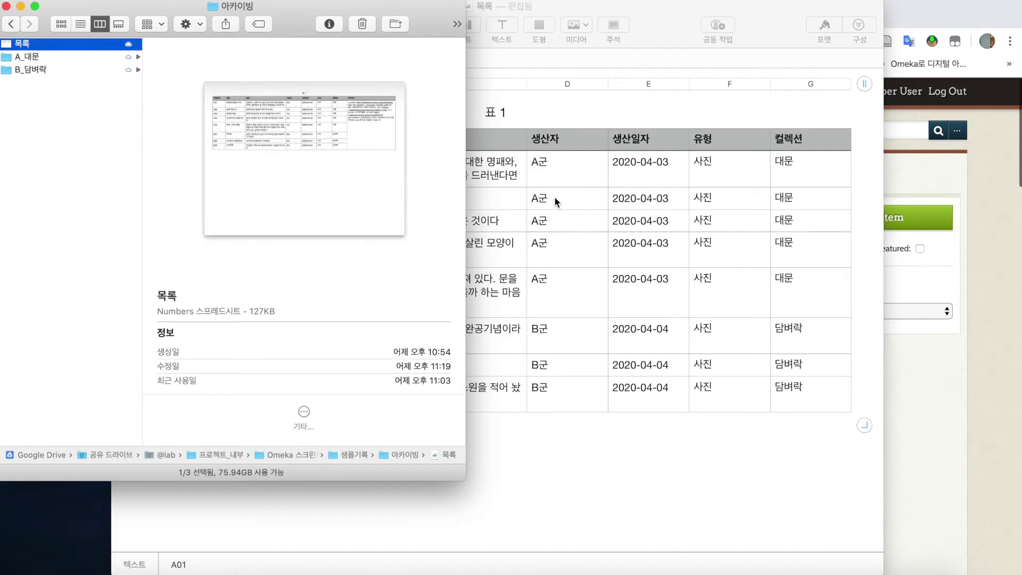
Step: Switch to Omeka's Add an Item page in the browser and narrow its window so the spreadsheet's 식별번호 and 제목 columns are visible
click(554, 196)
click(899, 386)
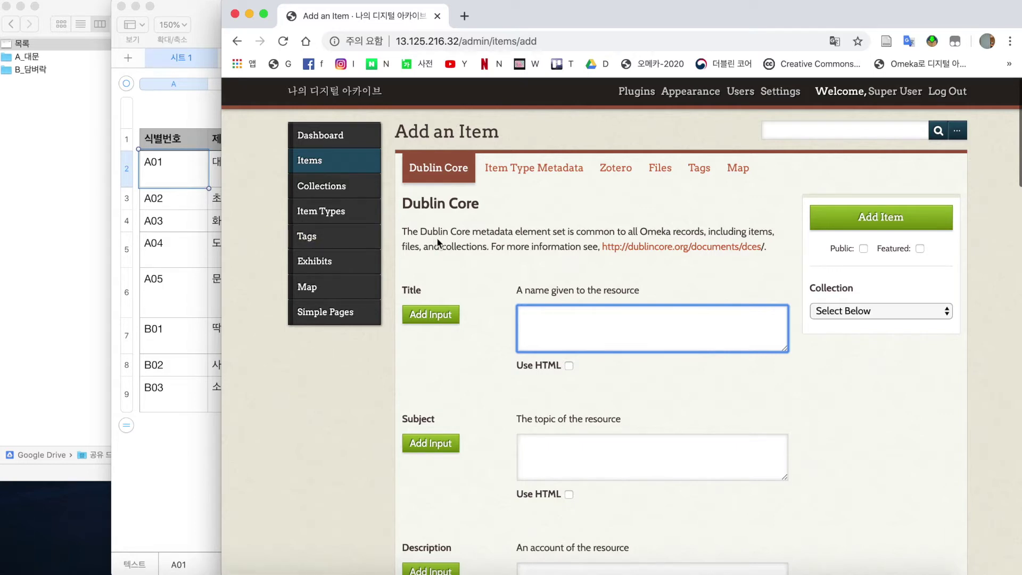
drag(223, 203, 338, 187)
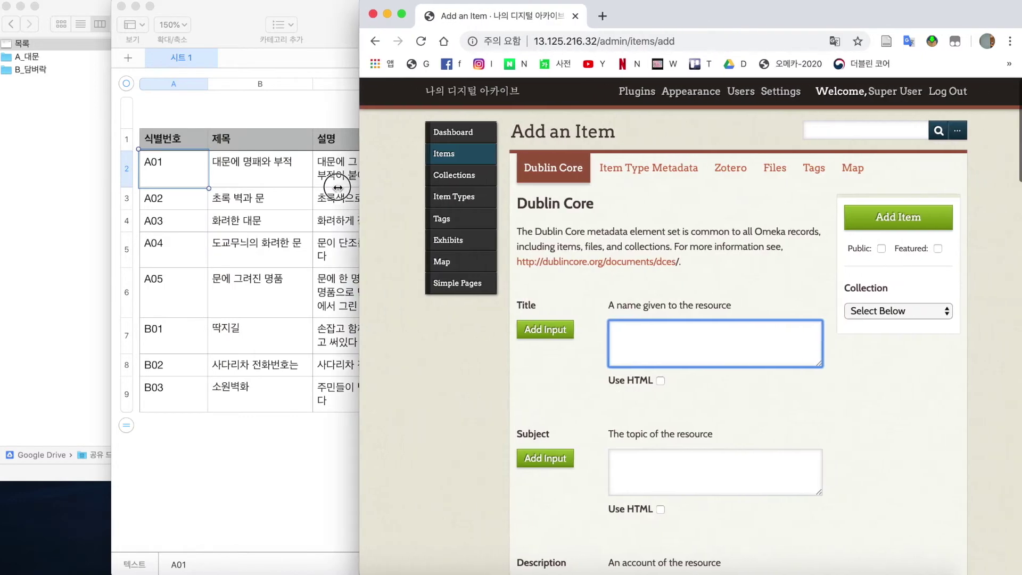
text(A01)
key(BackSpace)
key(BackSpace)
key(BackSpace)
text(eo)
key(BackSpace)
key(BackSpace)
Step: Copy record A01's title, 대문에 명패와 부적, from the spreadsheet into the Omeka item's Title field
click(259, 168)
click(259, 168)
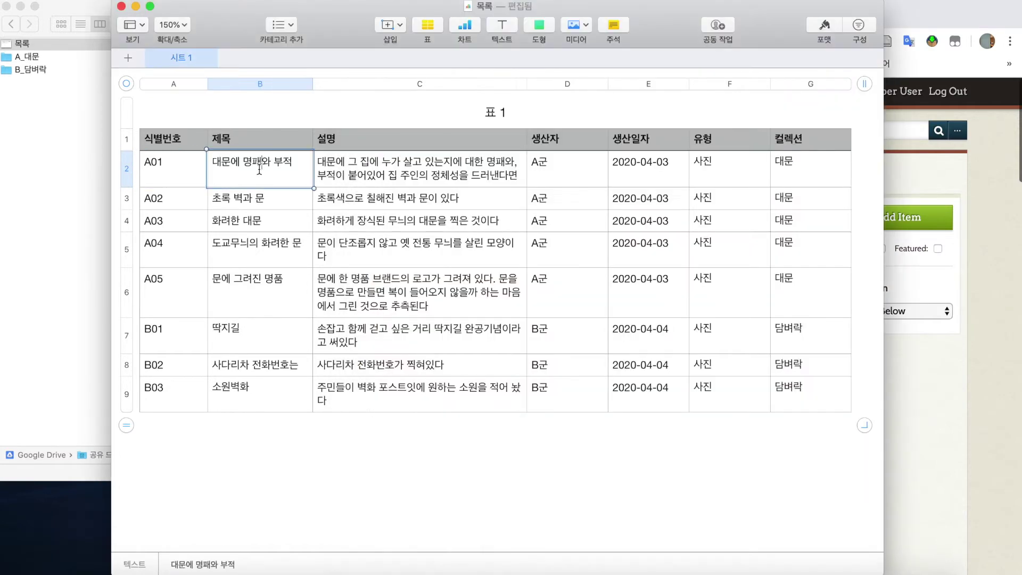
triple_click(259, 169)
key(super+c)
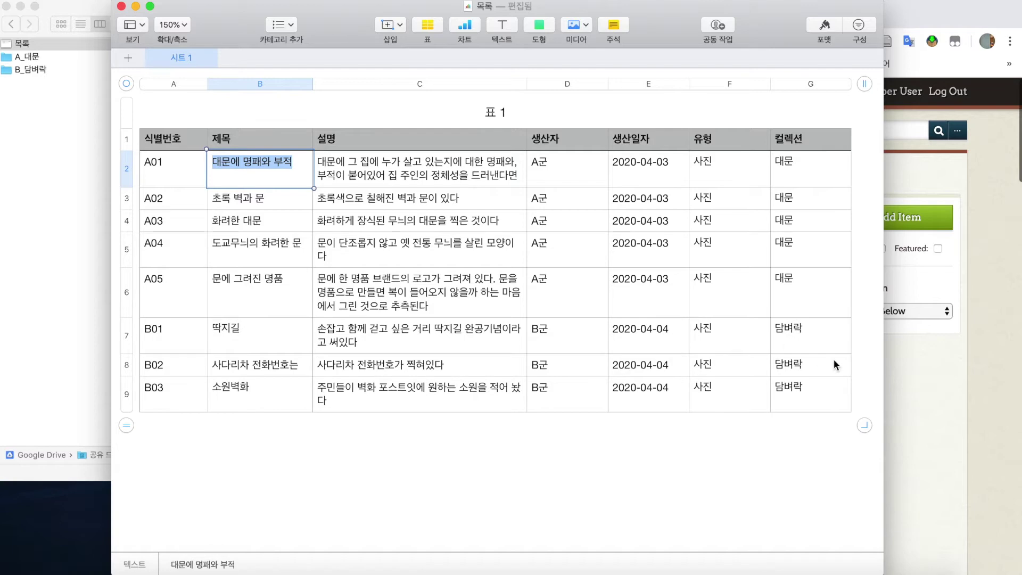
key(super+Tab)
key(super+v)
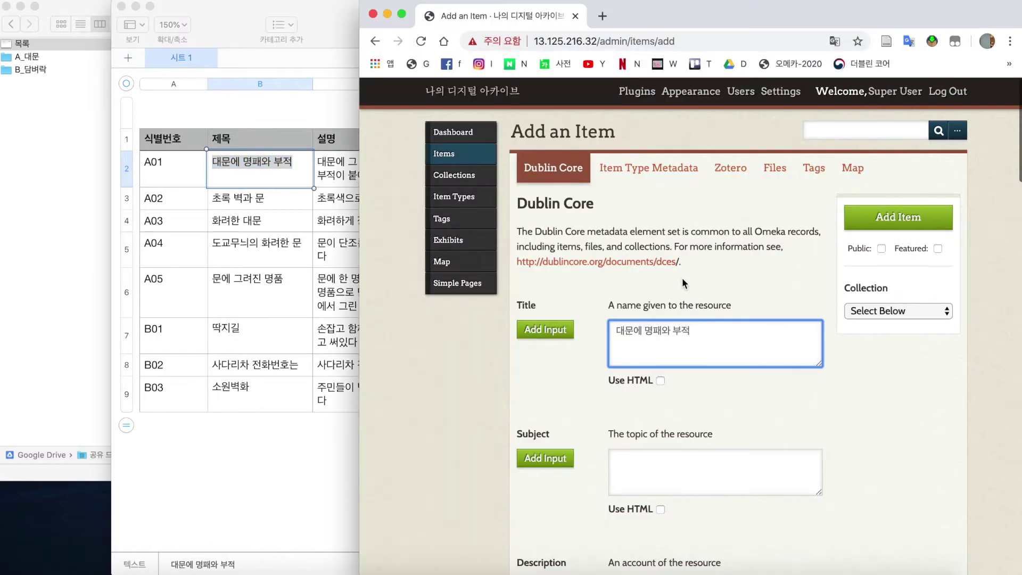
Step: Copy record A01's 설명 text from the spreadsheet into the Omeka item's Description field
key(super+Tab)
triple_click(417, 168)
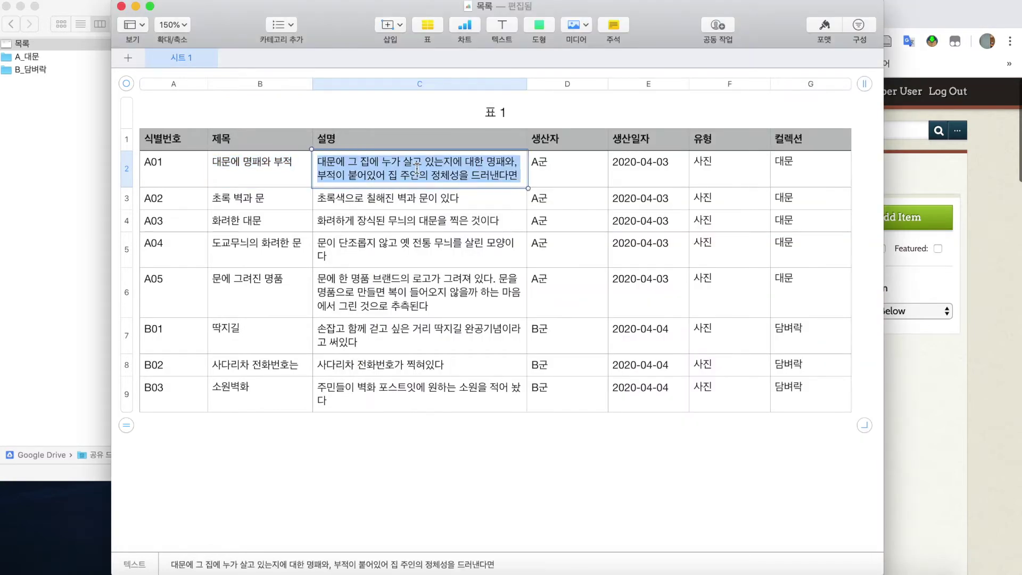
key(super+c)
key(super+Tab)
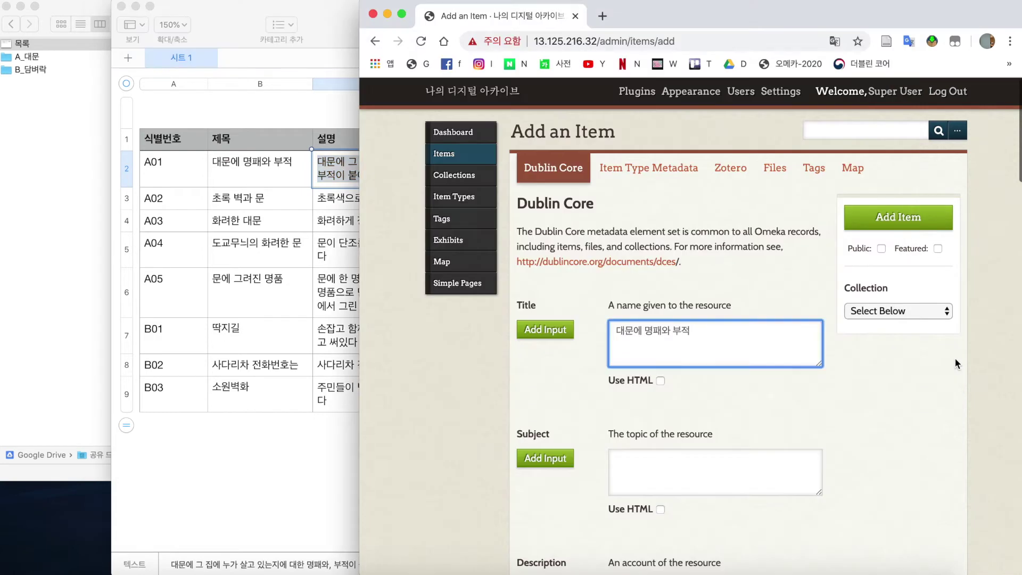
scroll(726, 340, down, 3)
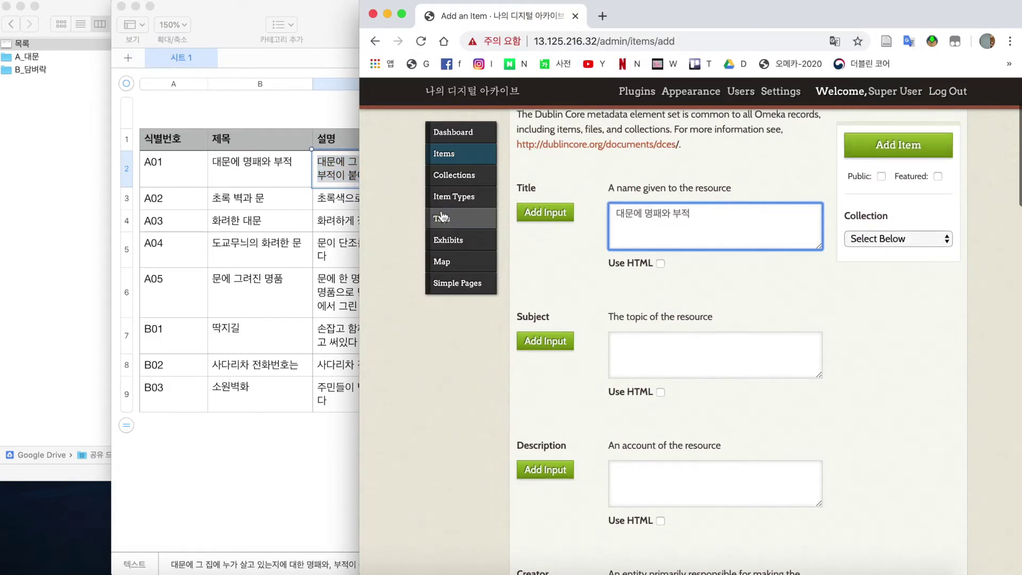
scroll(691, 306, down, 3)
click(674, 318)
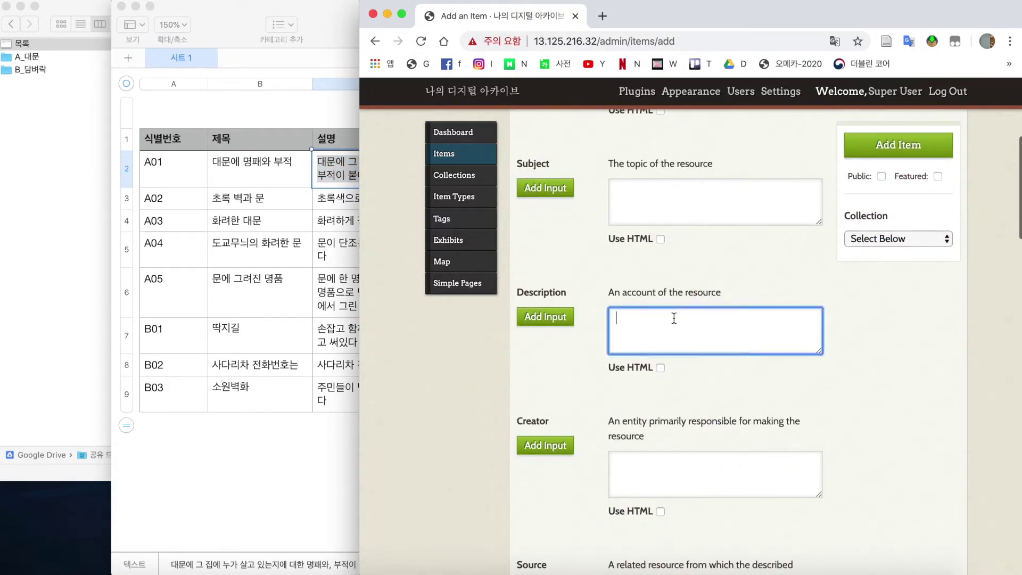
key(super+v)
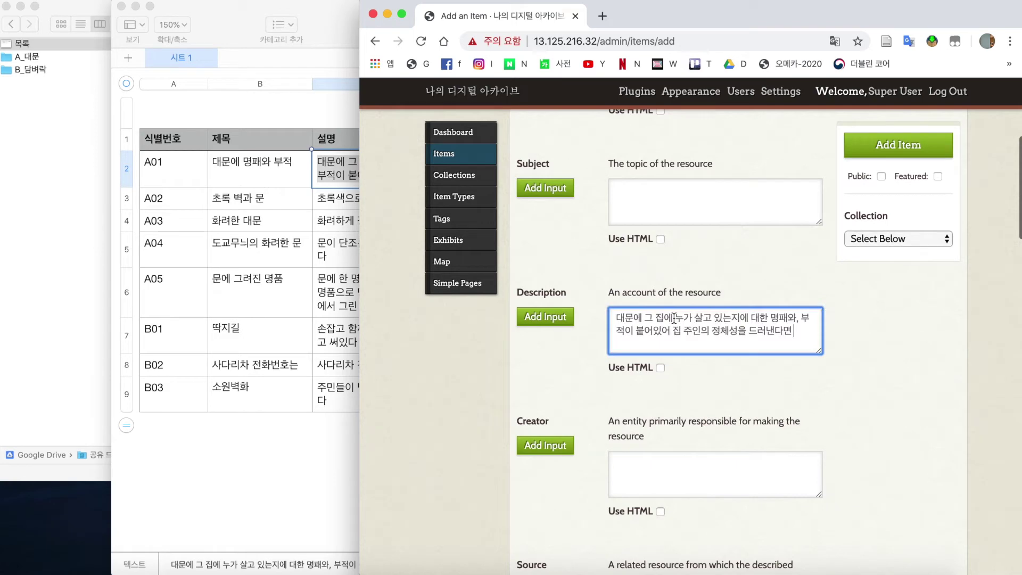
Step: Take record A01's 생산자 value, A군, from the spreadsheet and enter it in the item's Creator field
click(331, 255)
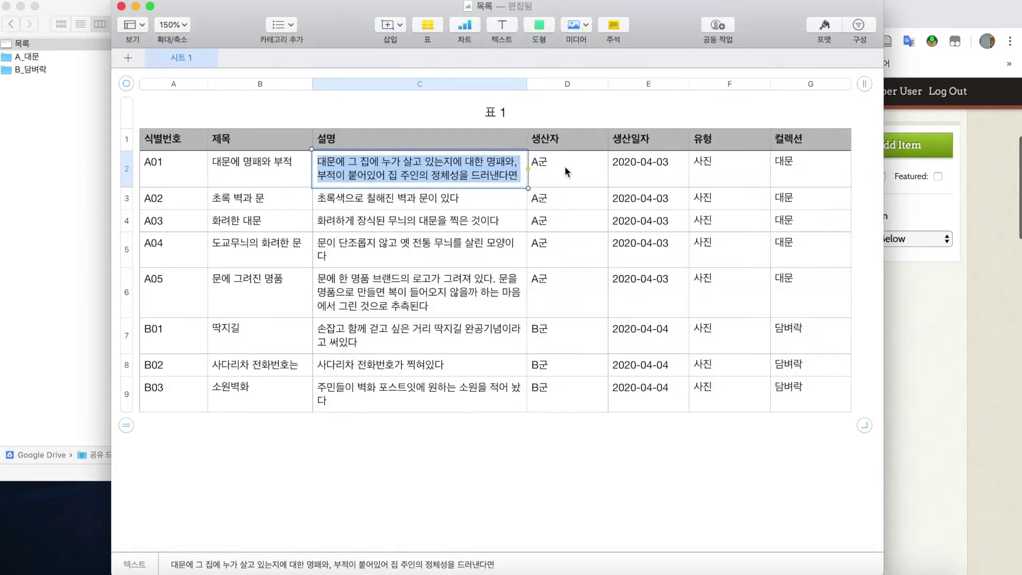
double_click(564, 166)
click(972, 336)
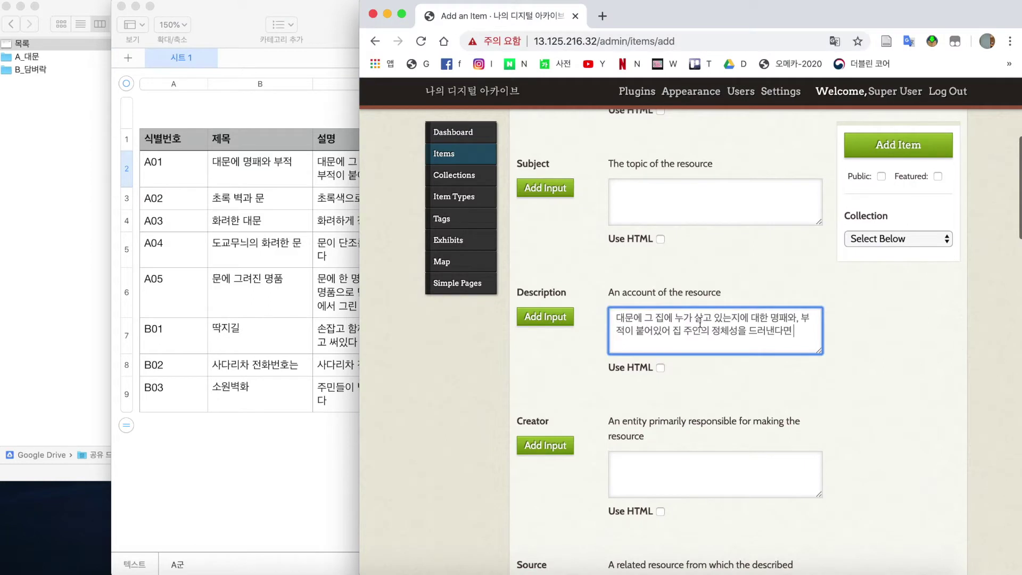
scroll(698, 320, down, 5)
click(641, 302)
text(A군)
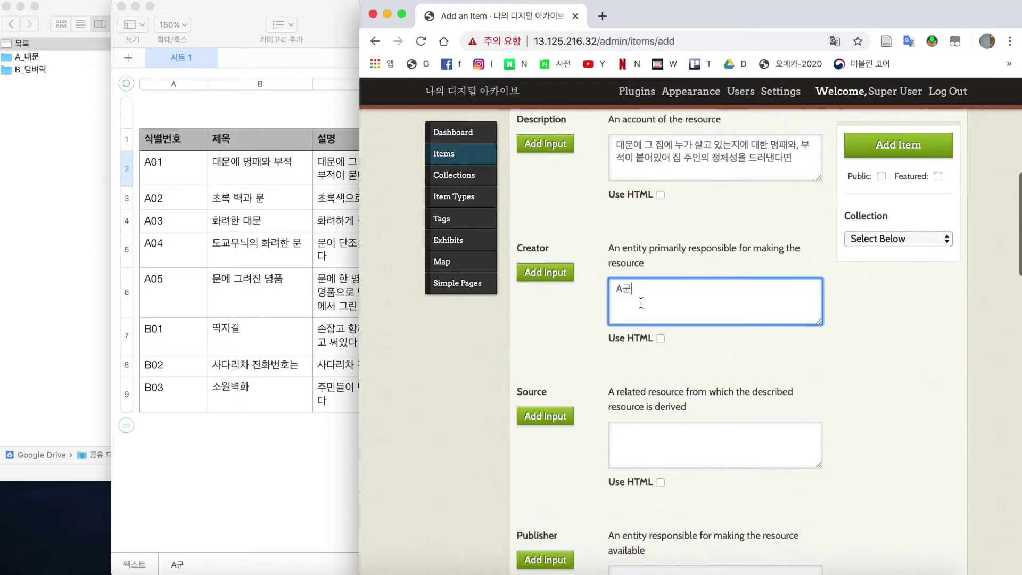
click(809, 367)
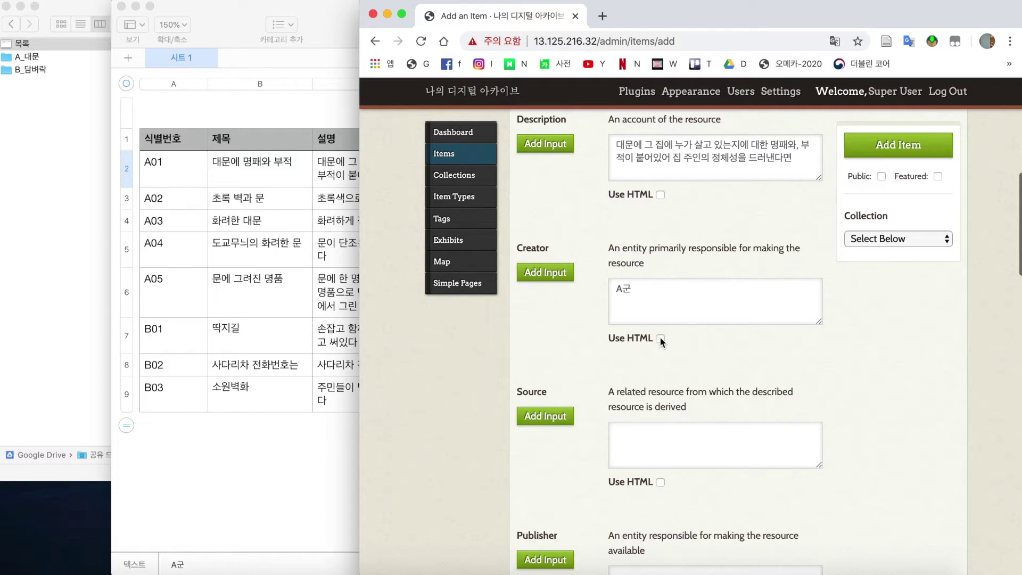
Step: Add a second Creator entry with the value B군, and remove that extra entry again
click(558, 275)
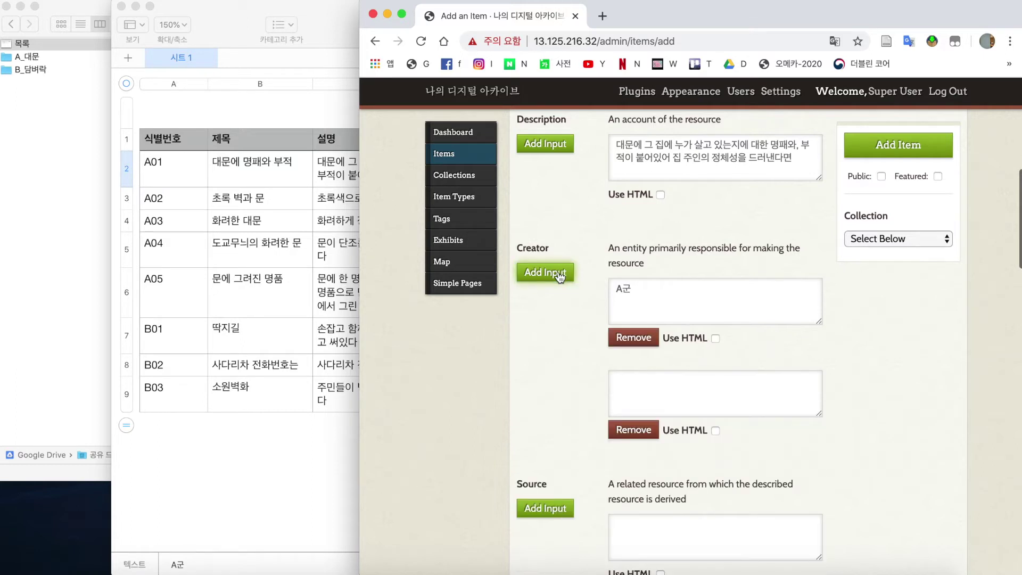
click(638, 389)
text(ㅍ)
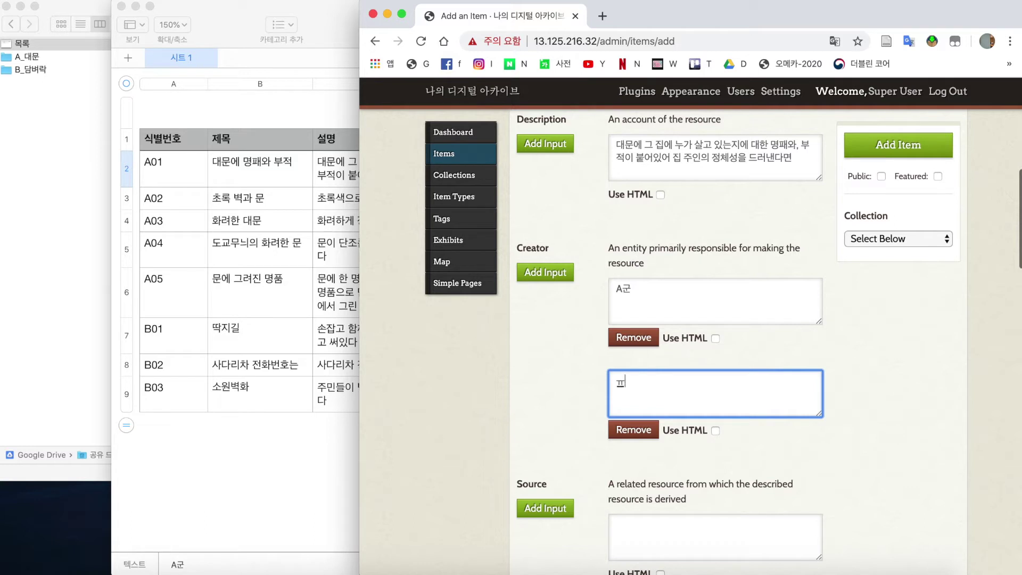
text(B군)
click(899, 375)
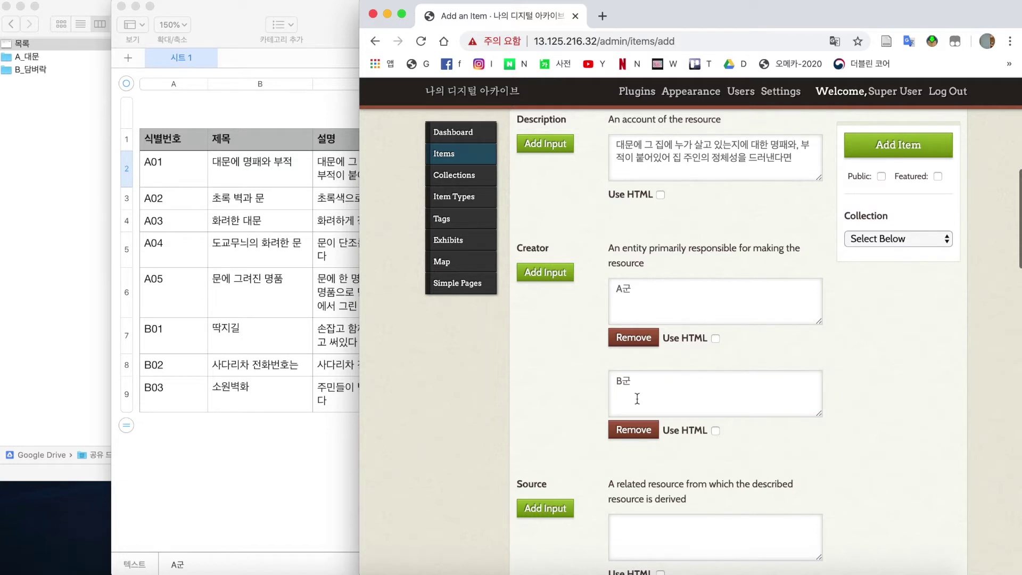
click(644, 430)
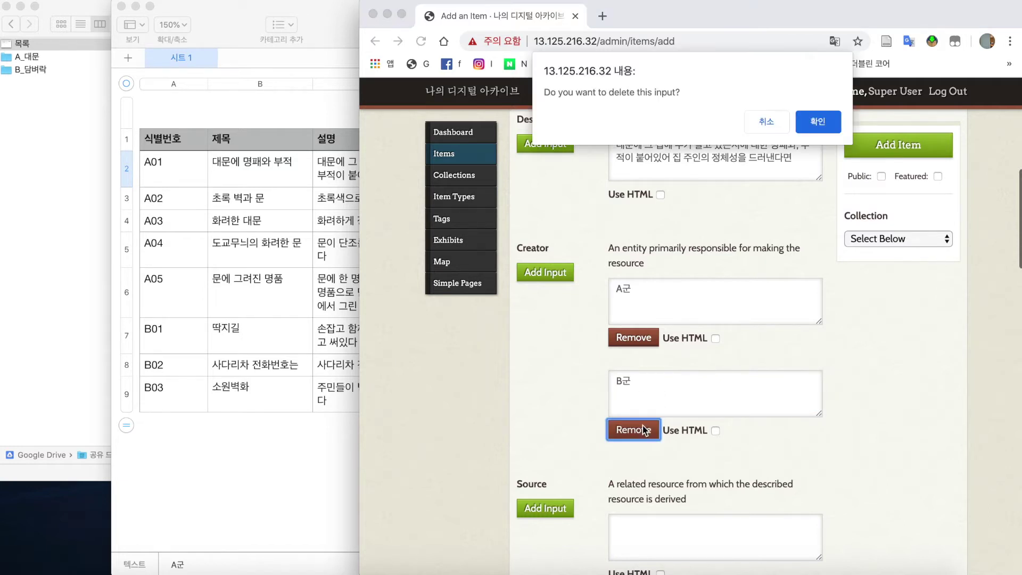
click(805, 125)
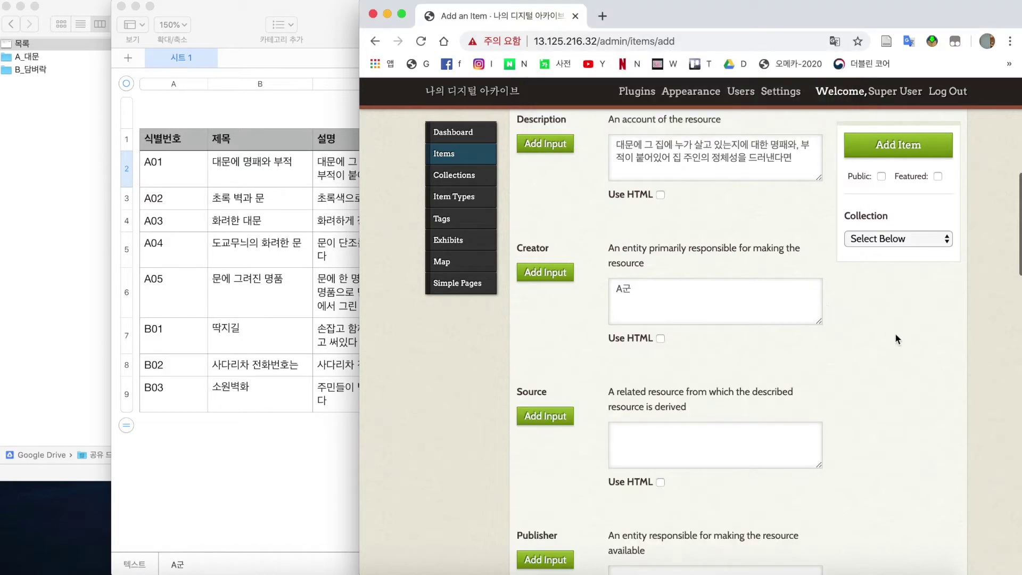
Step: Switch to the spreadsheet and copy record A01's 생산일자 value
scroll(896, 333, down, 3)
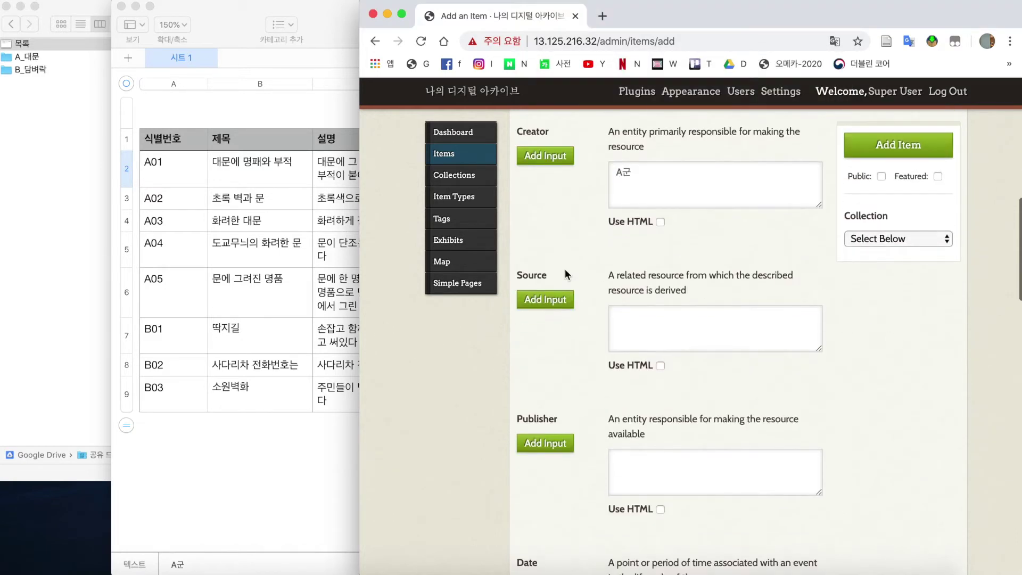
click(260, 245)
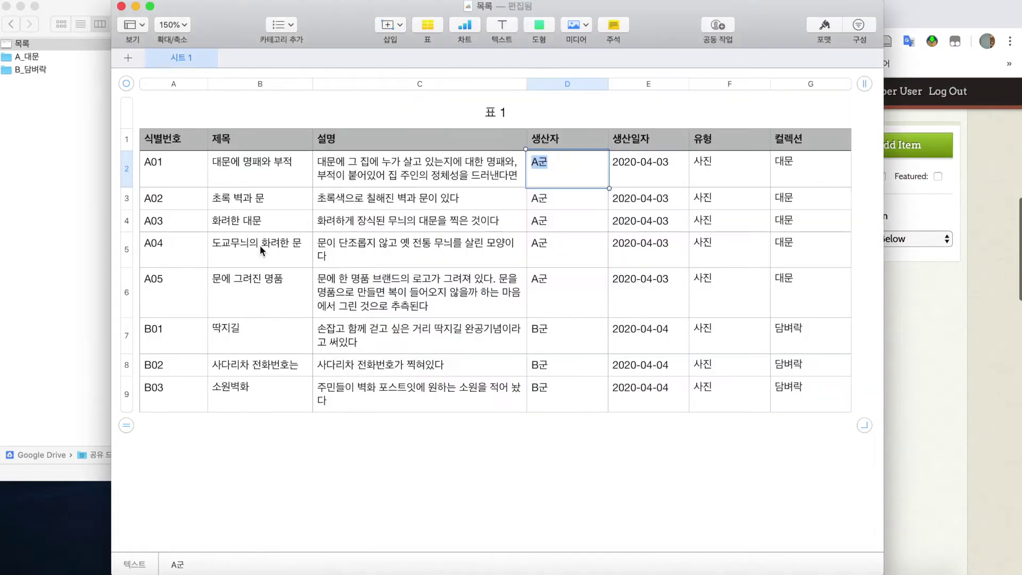
double_click(631, 170)
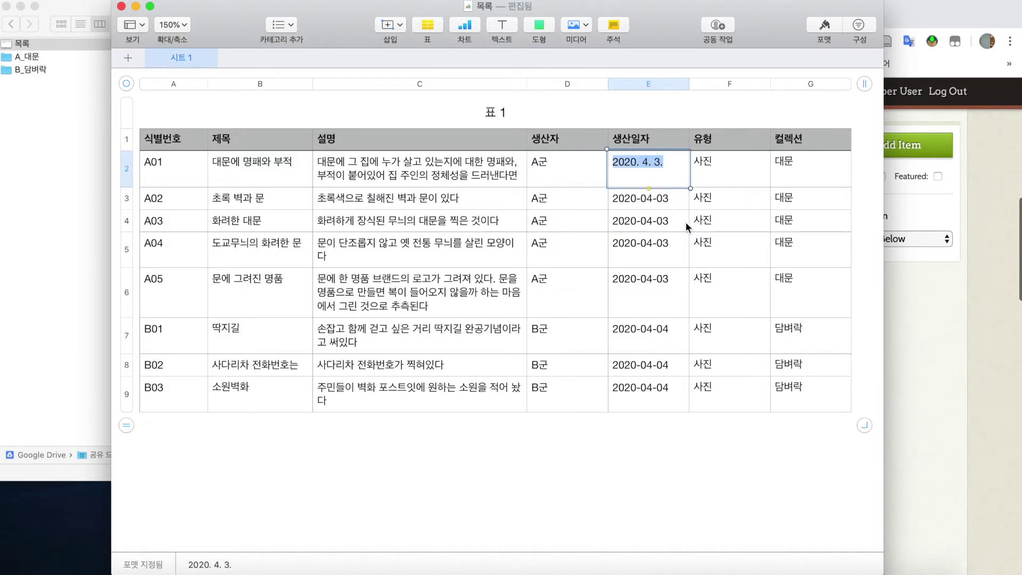
click(656, 202)
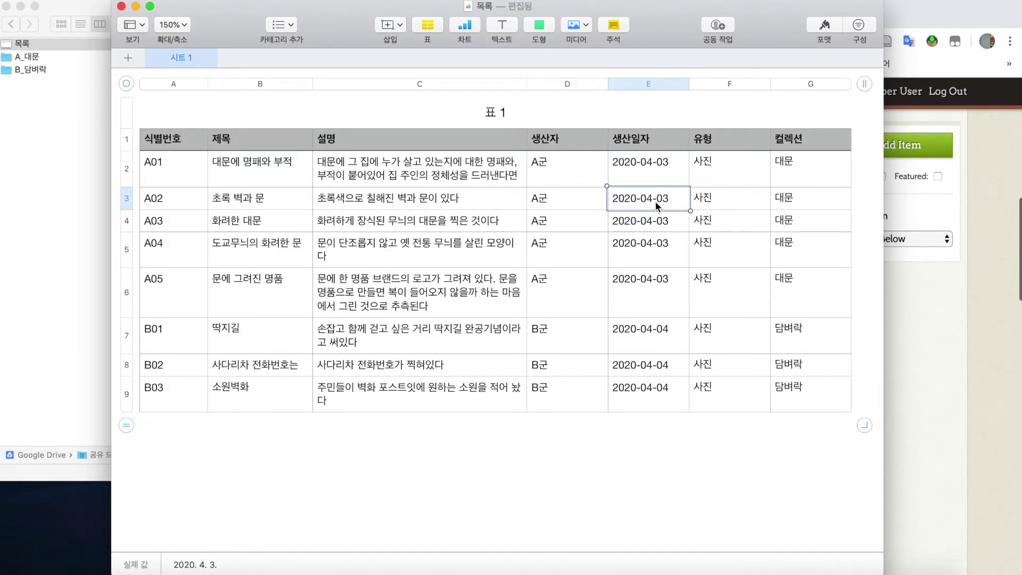
click(666, 183)
click(665, 183)
key(super+c)
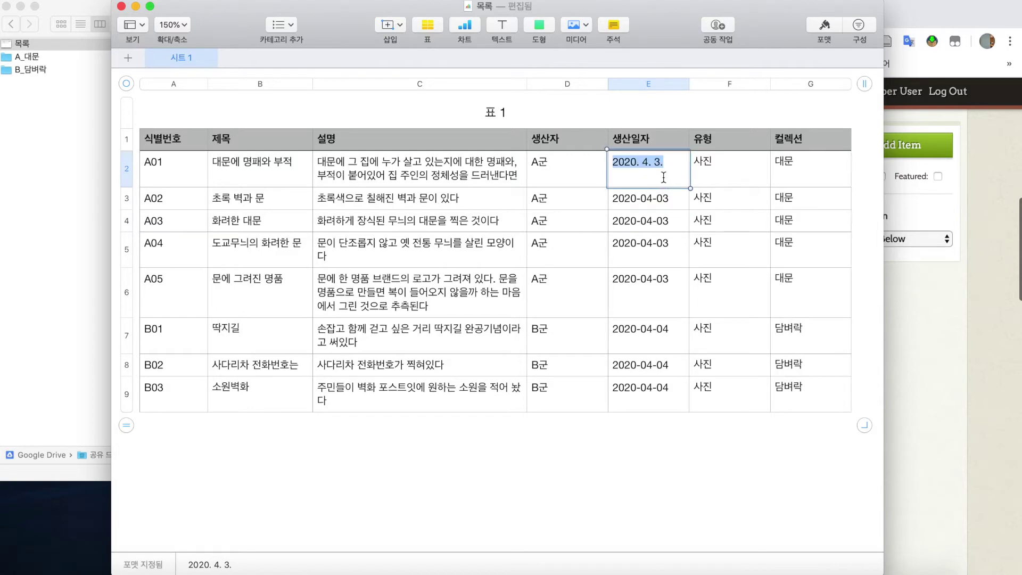
Step: Paste the copied date into the Omeka item's Date field and rewrite it as 2020-04-03
click(898, 271)
scroll(677, 346, down, 5)
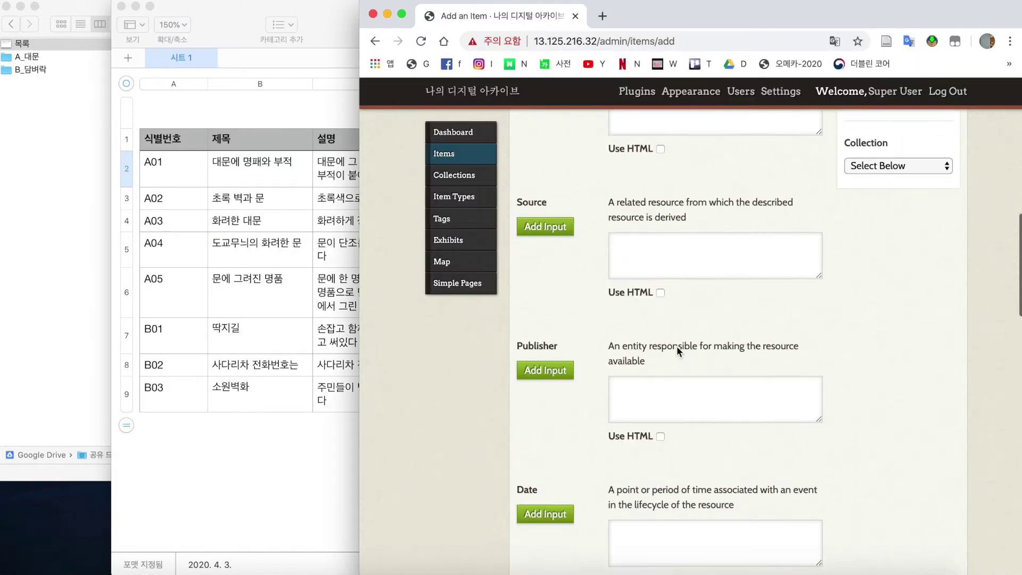
scroll(677, 346, down, 2)
click(719, 323)
key(super+v)
key(BackSpace)
key(BackSpace)
key(BackSpace)
key(BackSpace)
key(BackSpace)
key(BackSpace)
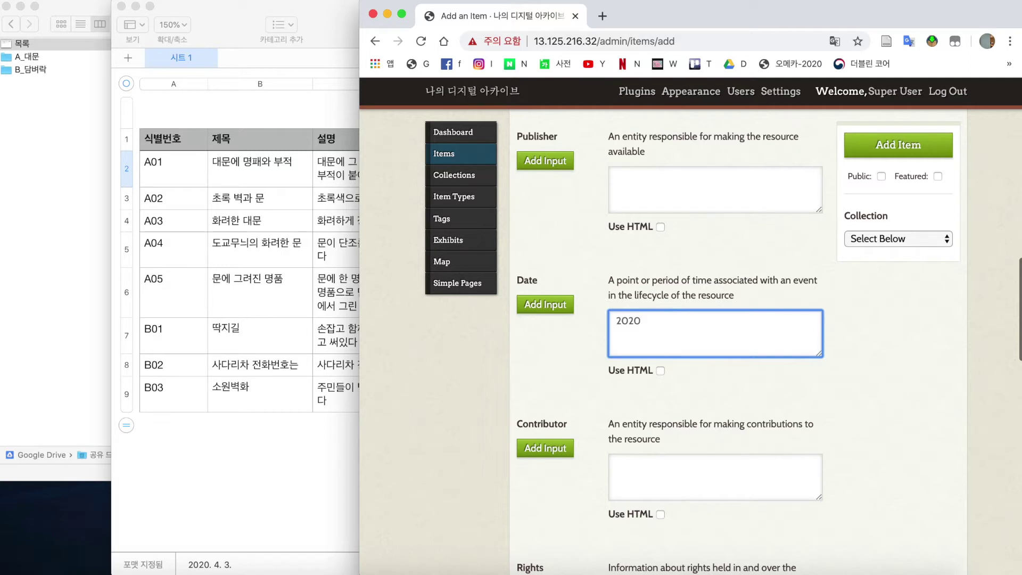
text(-04-03)
click(862, 321)
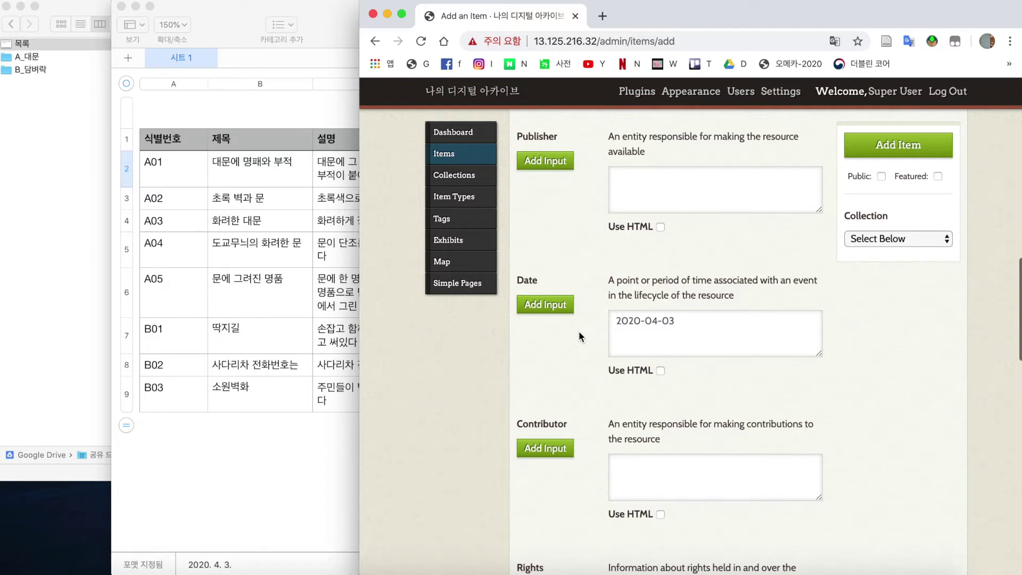
Step: Take record A01's 유형 value, 사진, from the spreadsheet and enter it in the item's Type field
scroll(861, 382, down, 3)
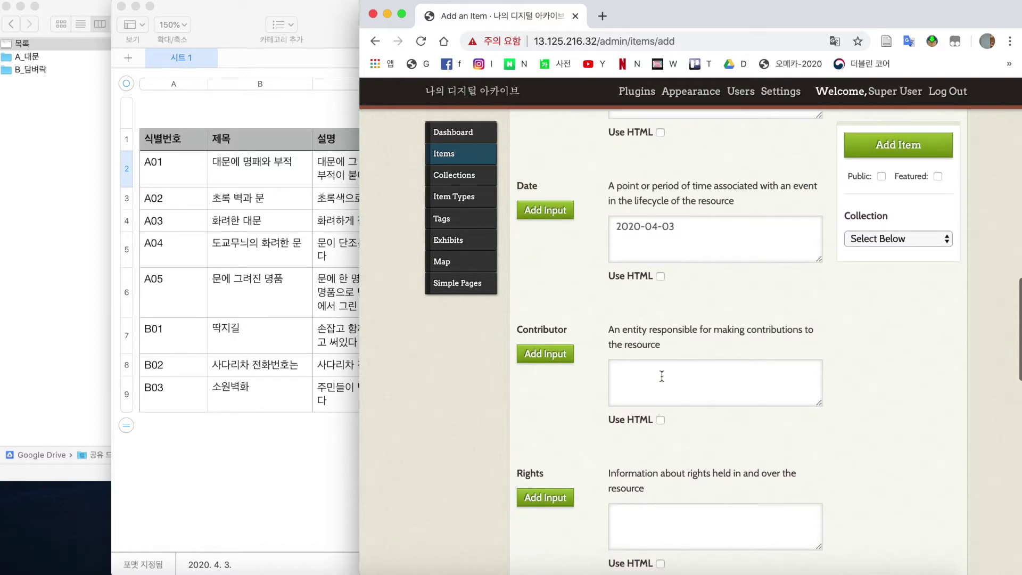
click(246, 288)
click(741, 167)
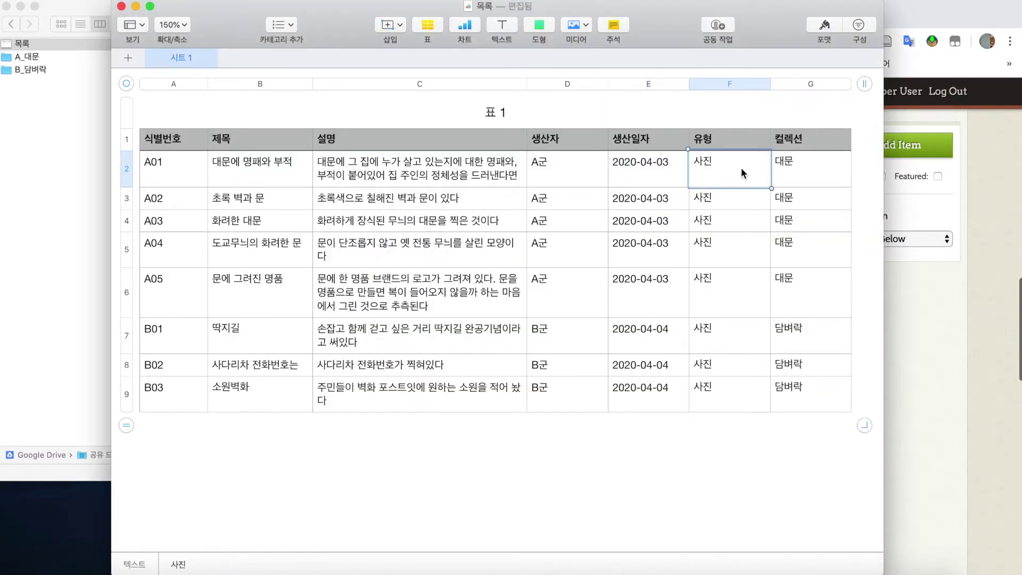
double_click(741, 168)
click(922, 336)
scroll(712, 338, down, 5)
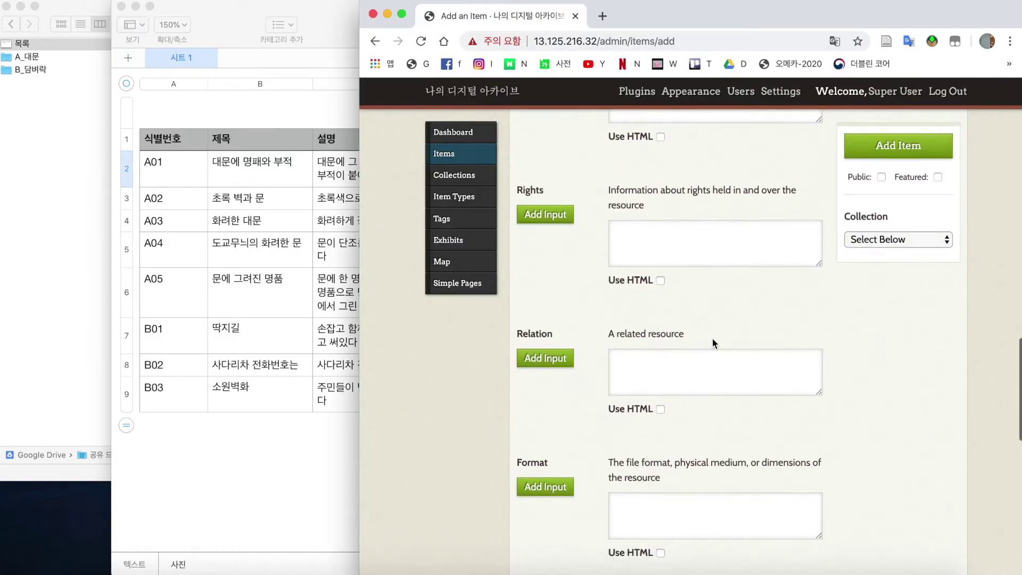
scroll(714, 342, up, 3)
scroll(713, 342, down, 8)
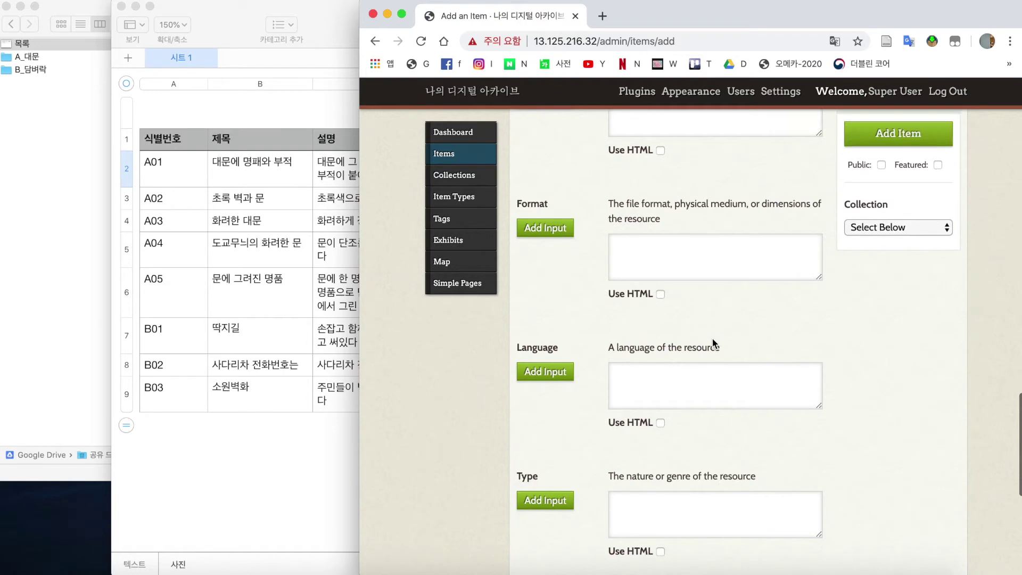
scroll(713, 341, down, 5)
click(705, 261)
text(사진)
click(871, 302)
Step: Check record A01's 컬렉션 value in the spreadsheet and return to the Omeka item form
click(302, 245)
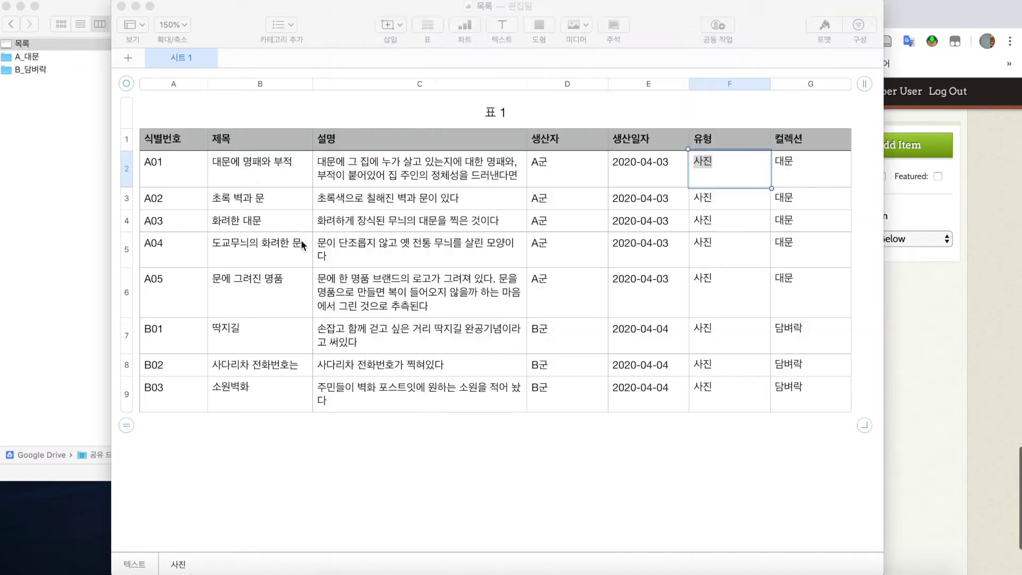
double_click(815, 173)
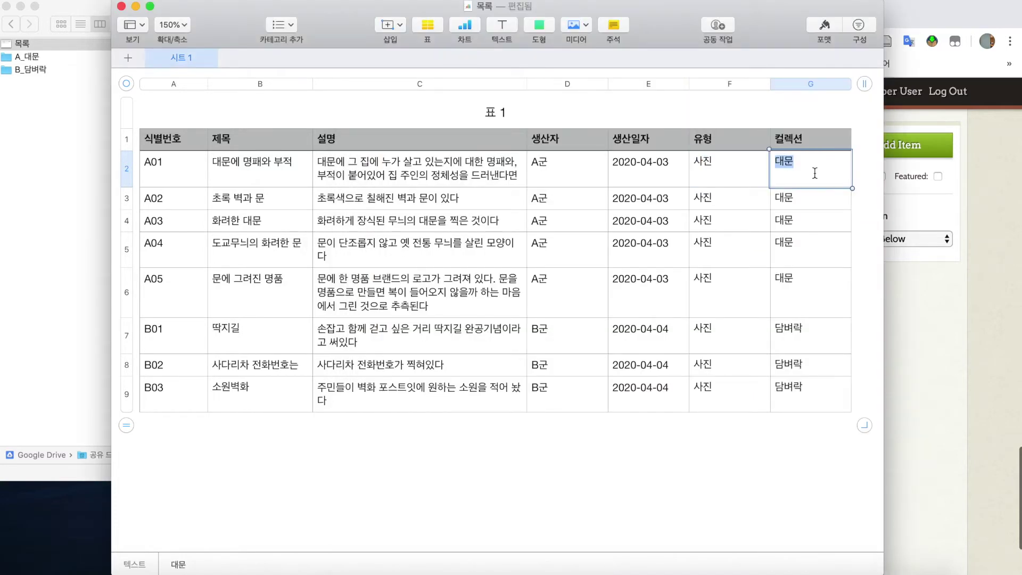
click(924, 310)
click(277, 273)
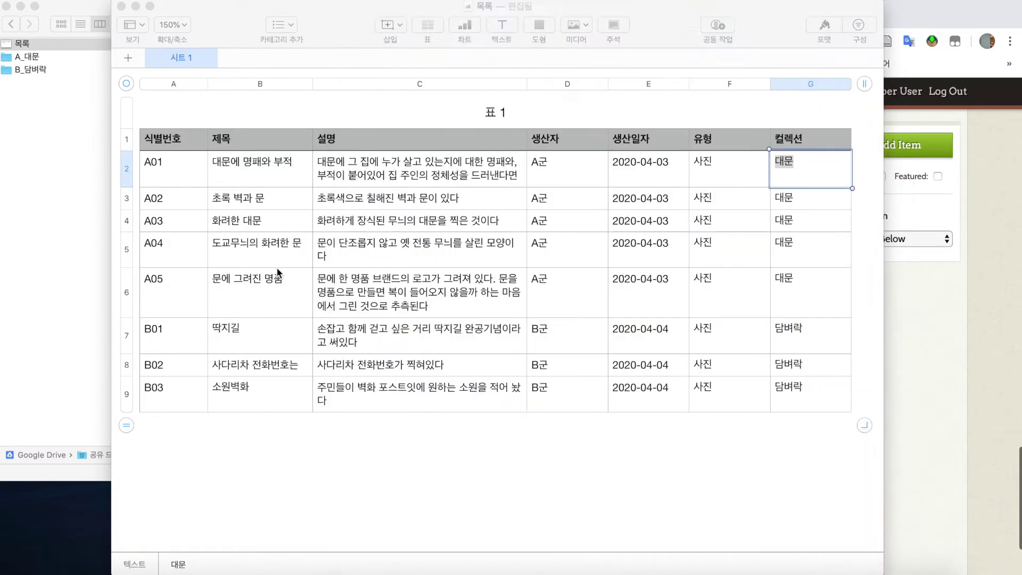
click(900, 315)
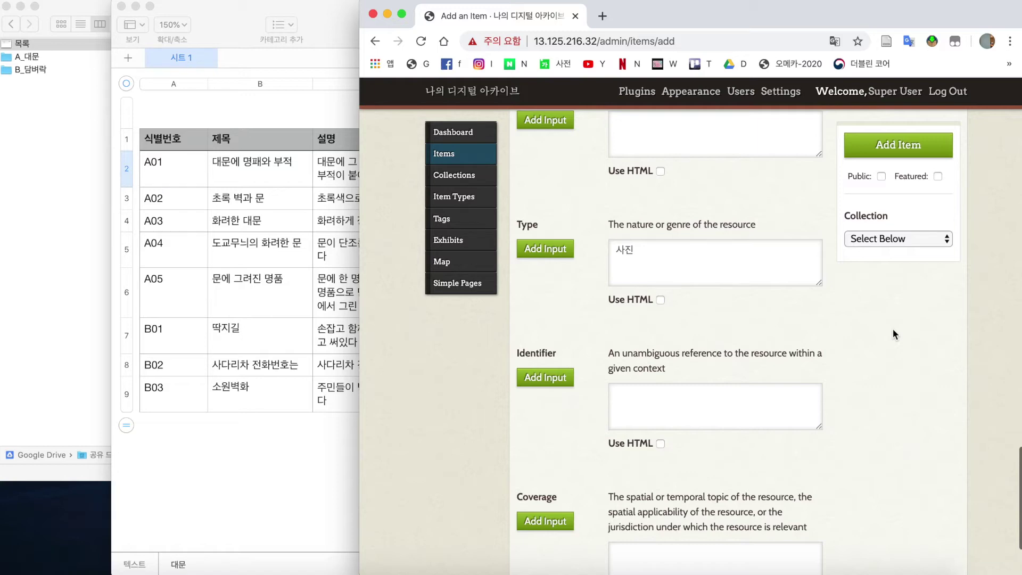
Step: Copy record A01's 식별번호 value, A01, from the spreadsheet and paste it into the Omeka item's Identifier field
scroll(894, 334, up, 10)
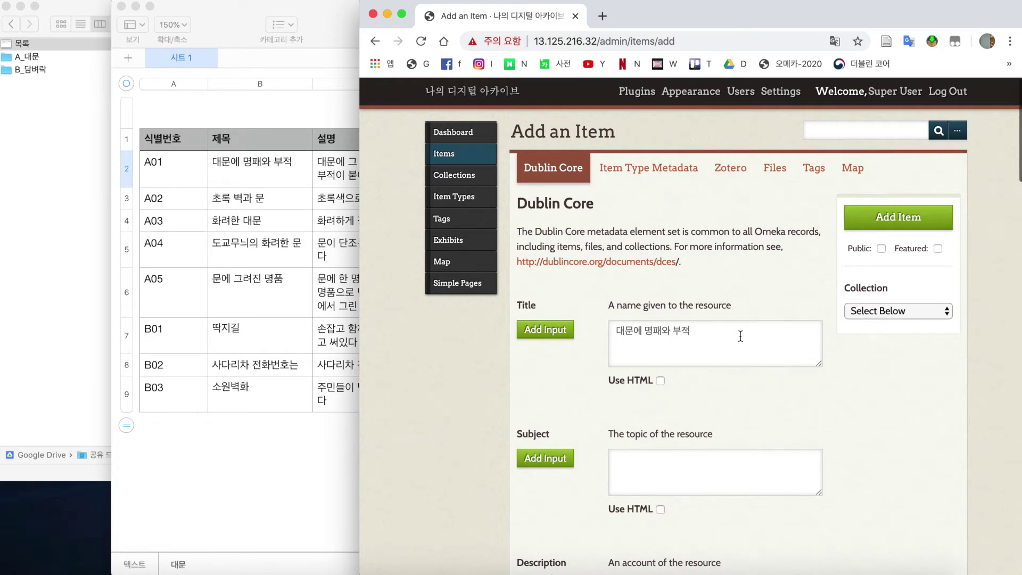
scroll(740, 336, down, 15)
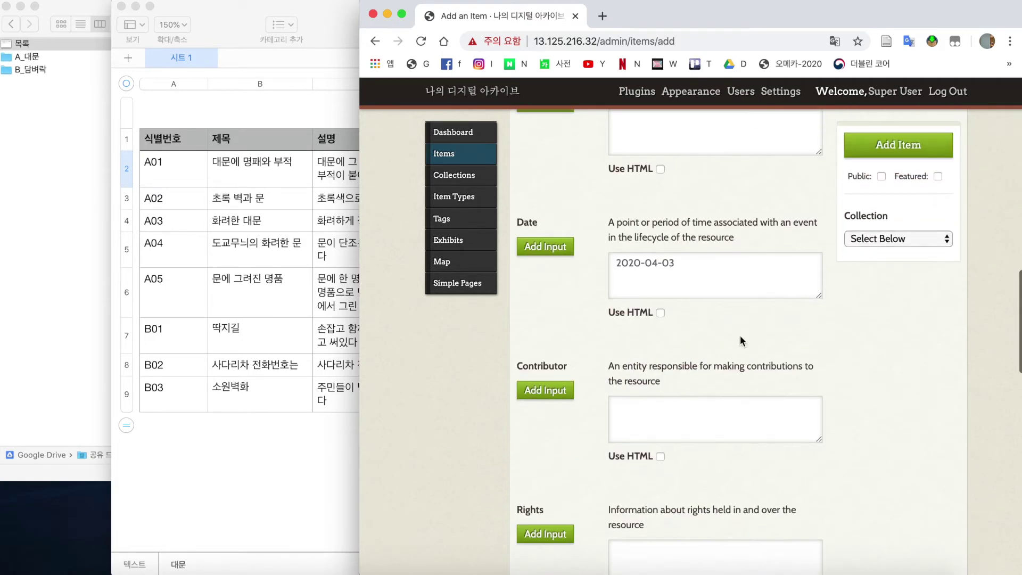
scroll(740, 335, down, 10)
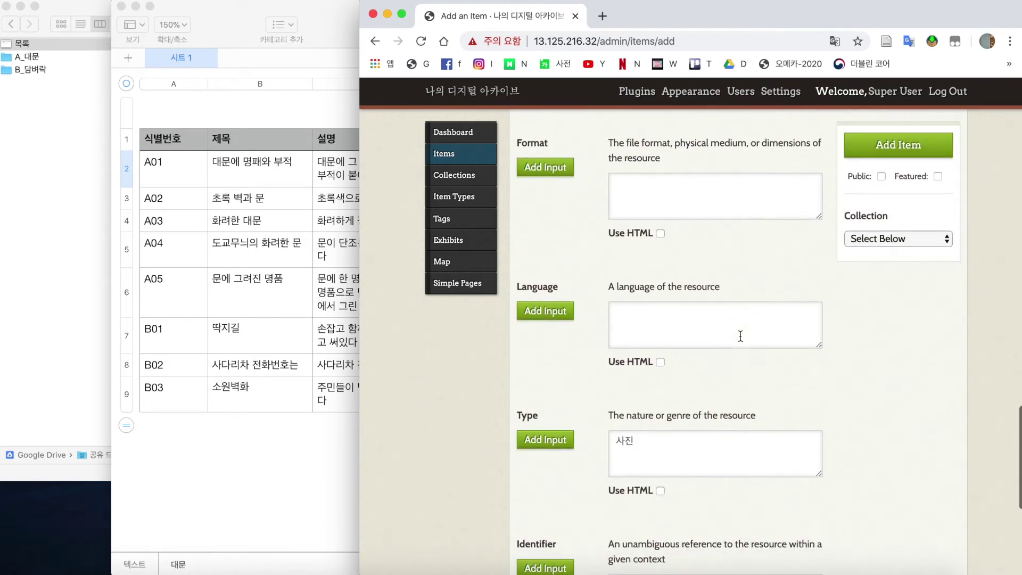
scroll(740, 336, down, 3)
scroll(740, 335, down, 2)
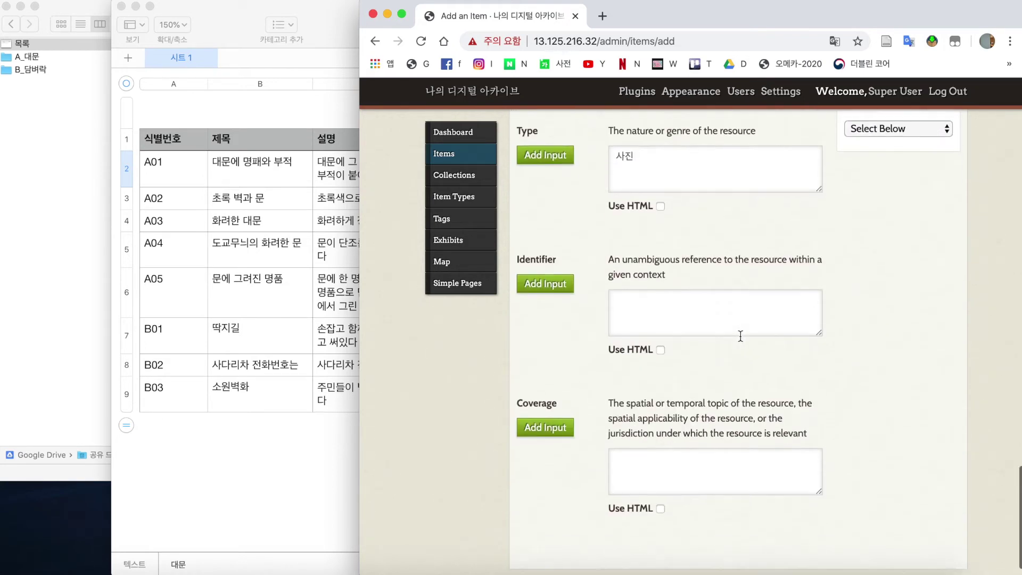
click(684, 323)
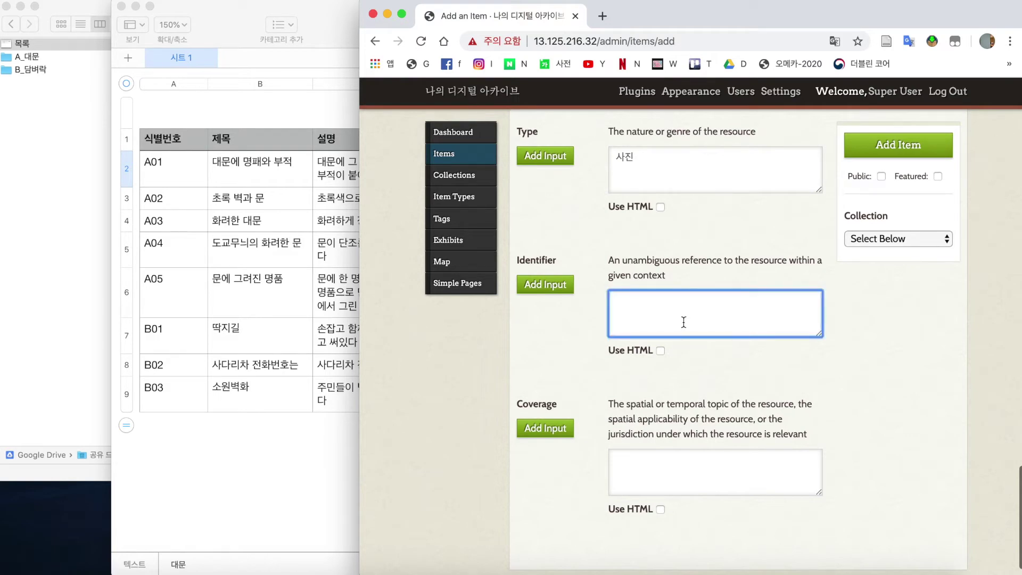
click(212, 196)
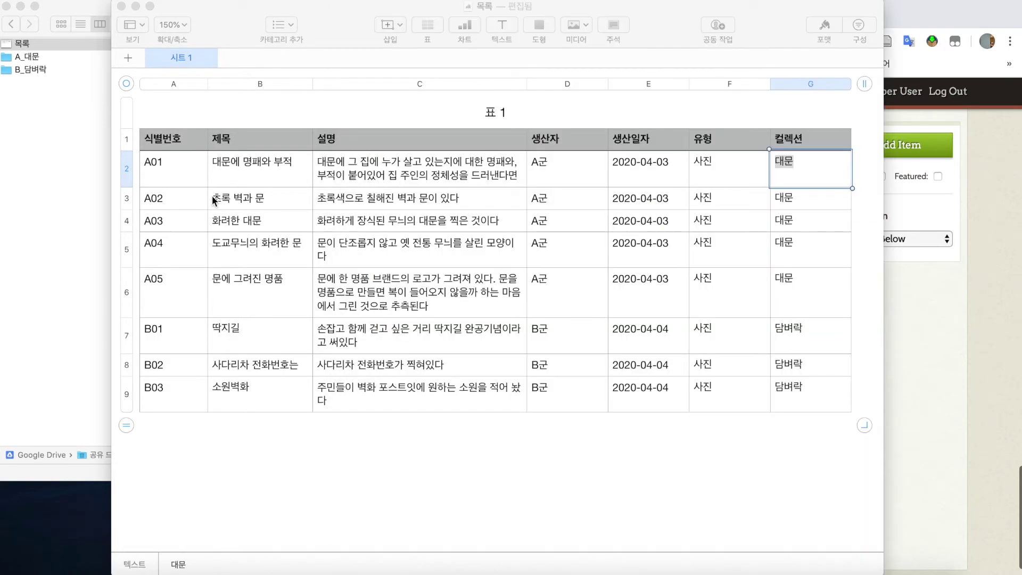
double_click(180, 166)
key(super+c)
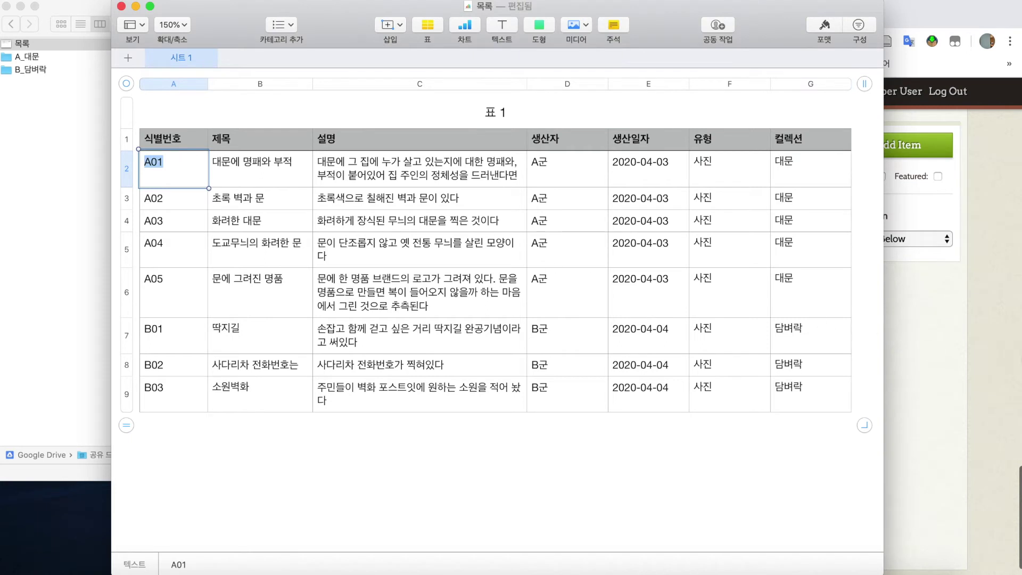
click(983, 358)
key(super+v)
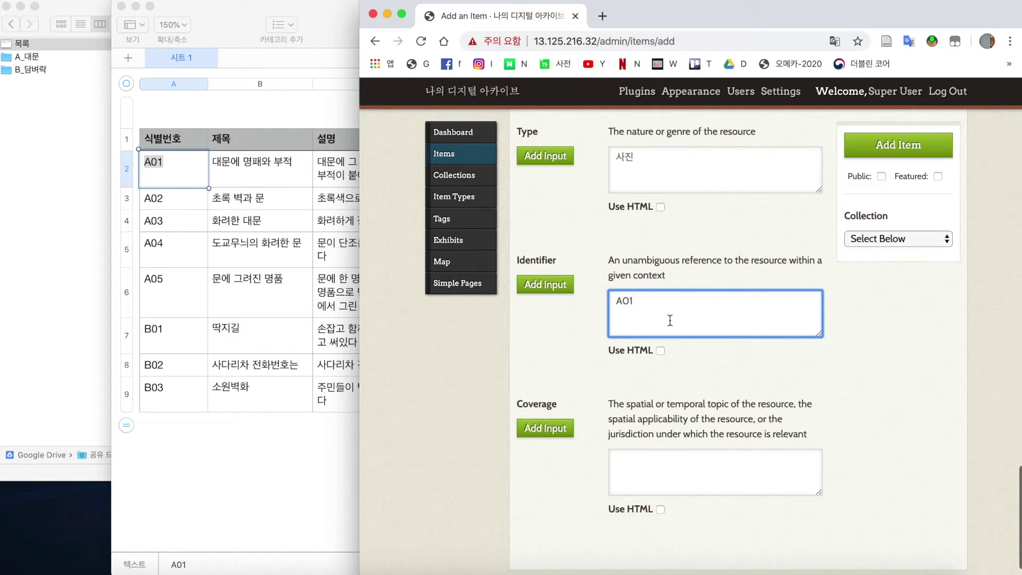
click(860, 340)
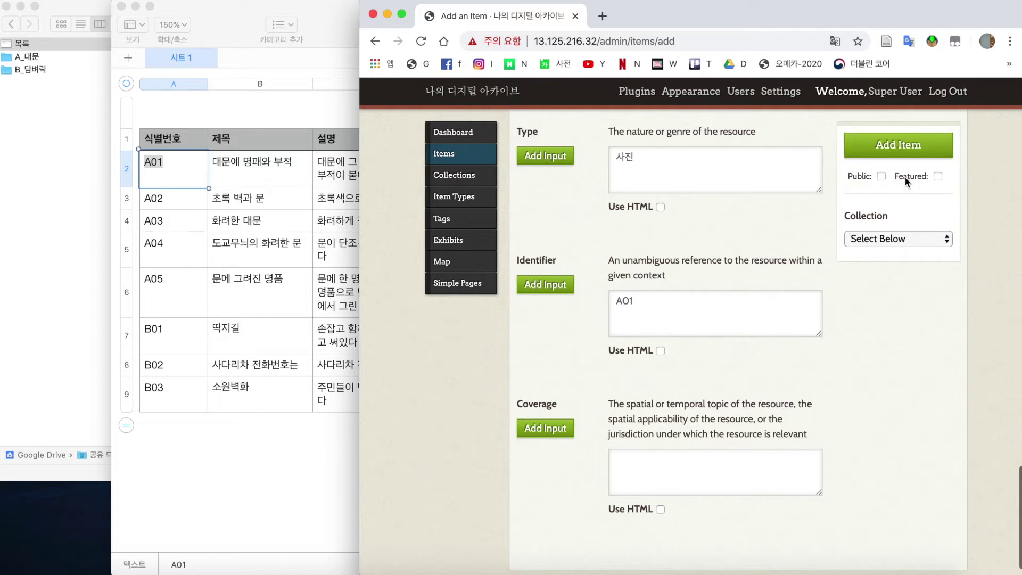
Step: Make the item public without assigning a collection and add it to the archive
click(881, 178)
click(938, 177)
click(886, 242)
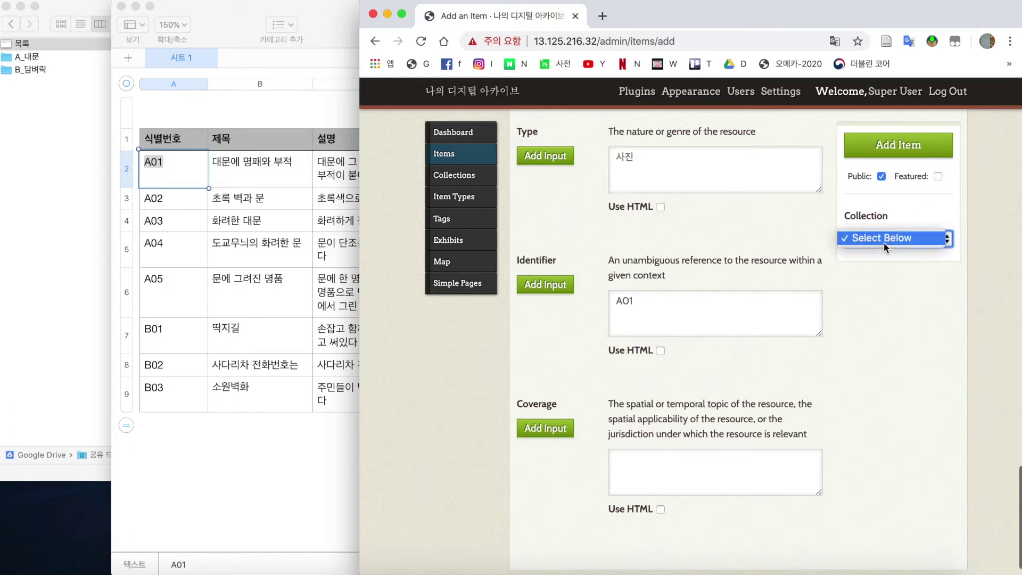
click(884, 242)
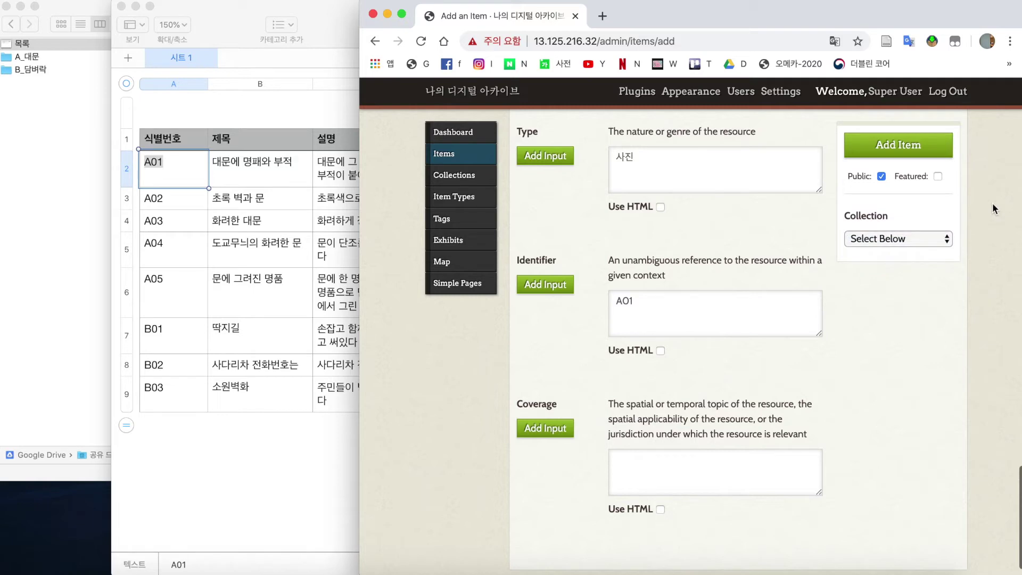
click(898, 145)
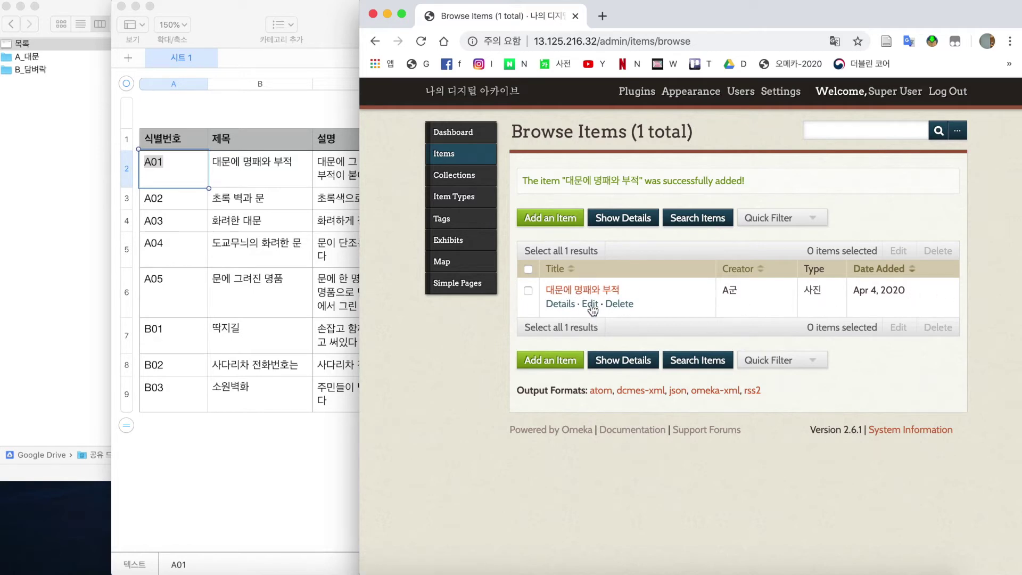
Step: Switch to Finder, preview A01.jpeg in the A_대문 folder, and return to the Omeka item list in the browser
click(228, 253)
click(70, 194)
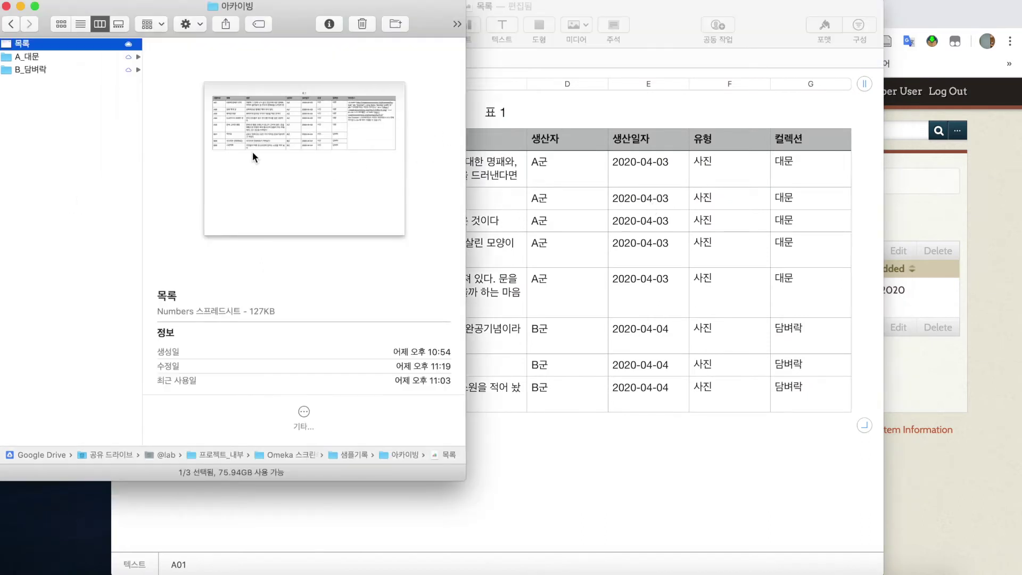
click(78, 58)
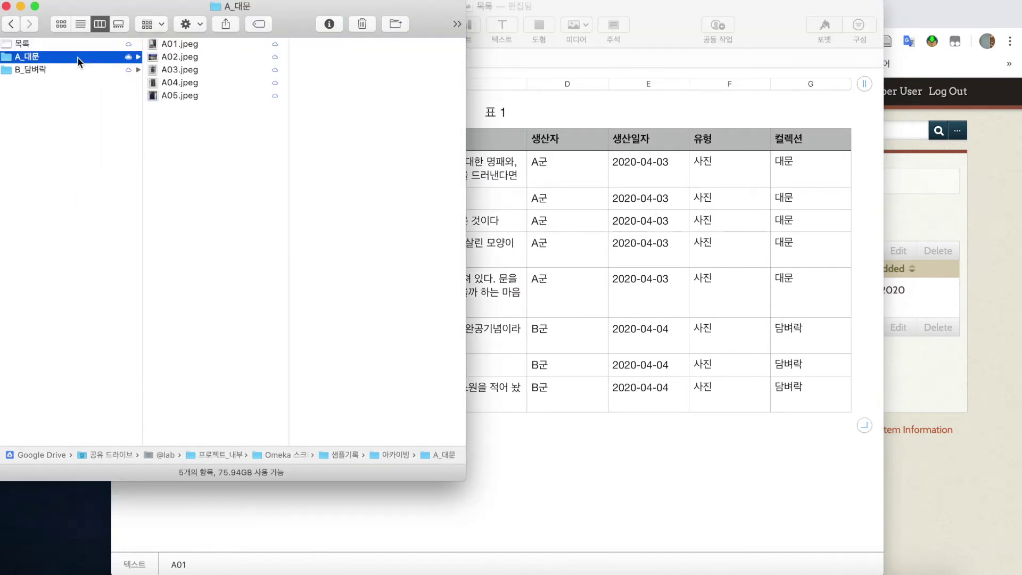
key(Right)
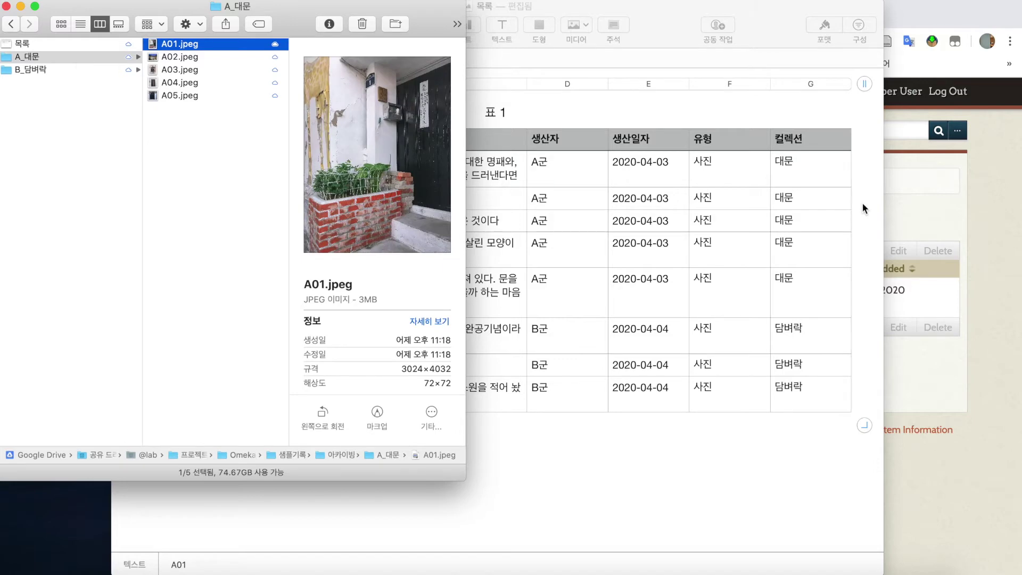
click(990, 199)
Step: Edit the item 대문에 명패와 부적, attach A01.jpeg from the 아카이빙 folder's A_대문 subfolder, and save the changes
click(589, 306)
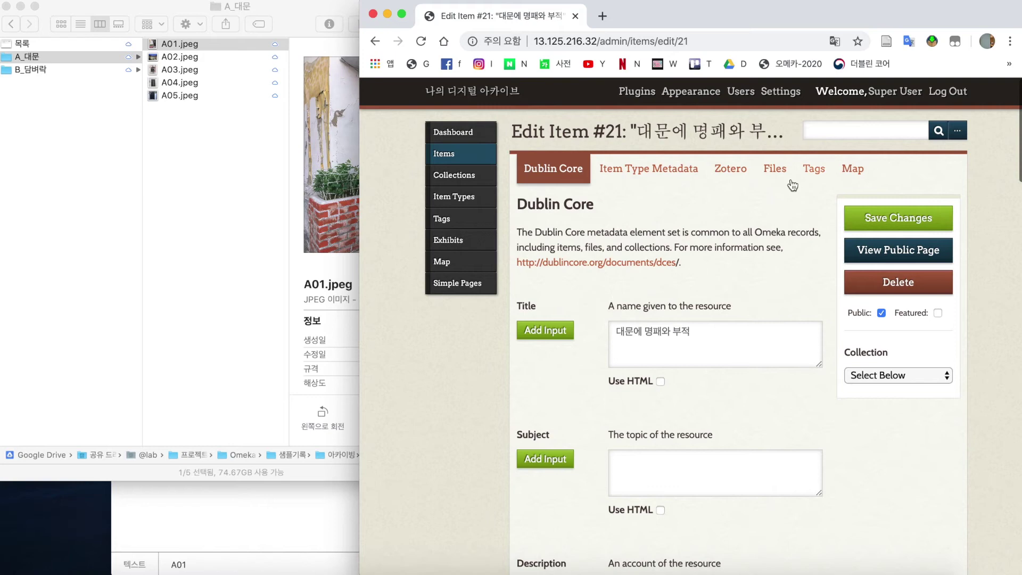
click(776, 172)
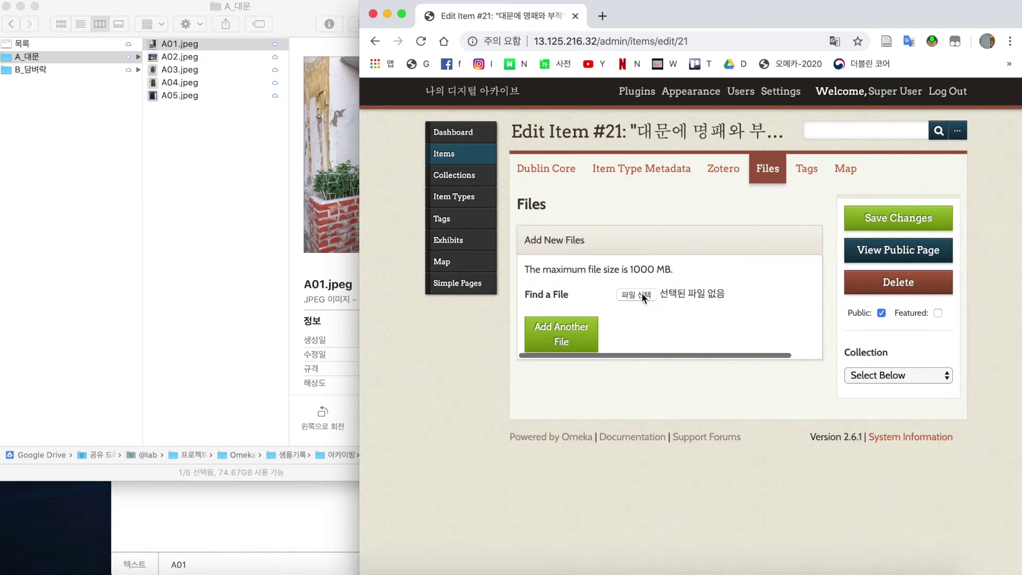
click(641, 294)
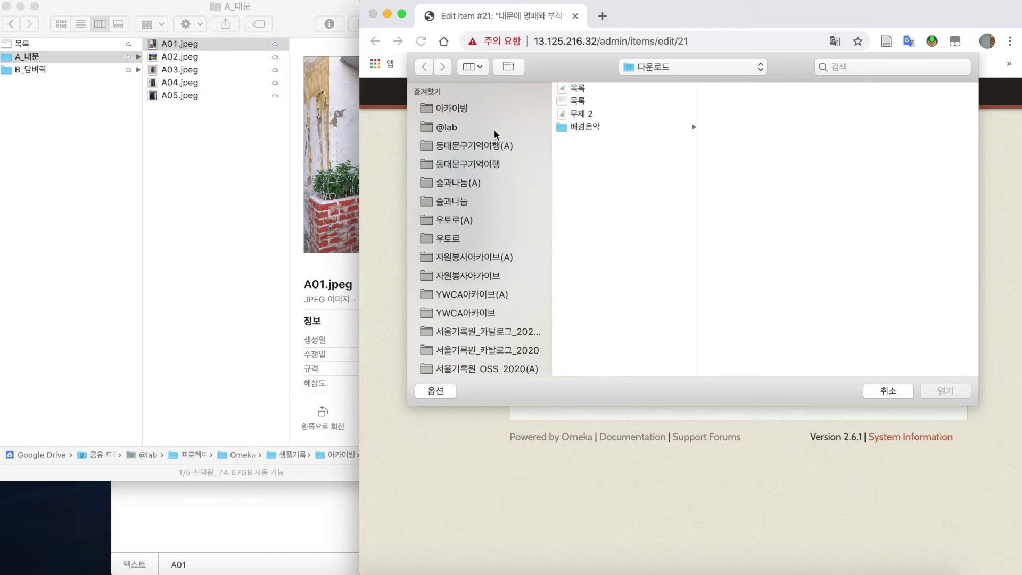
click(464, 108)
key(Tab)
key(Down)
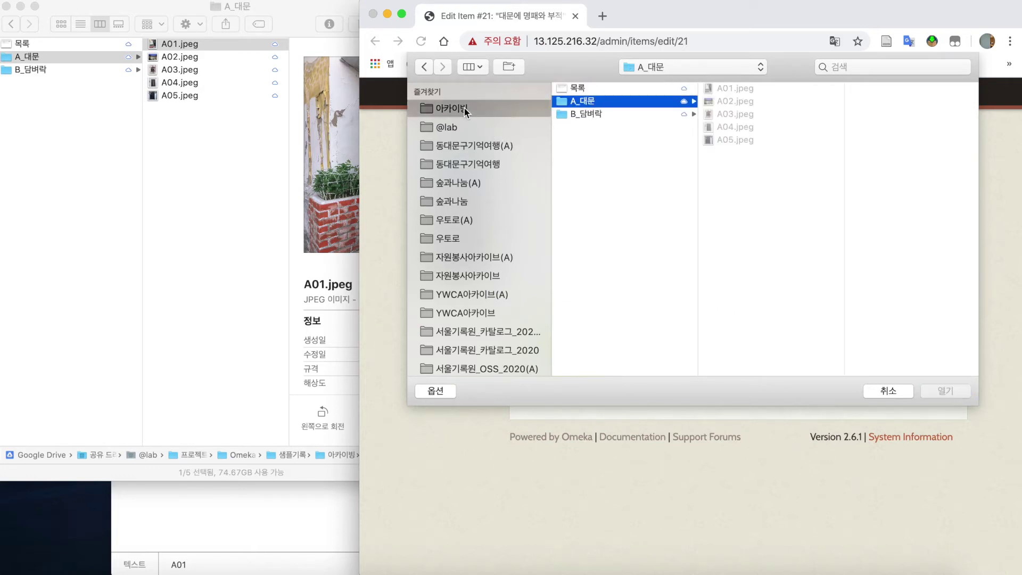
key(Right)
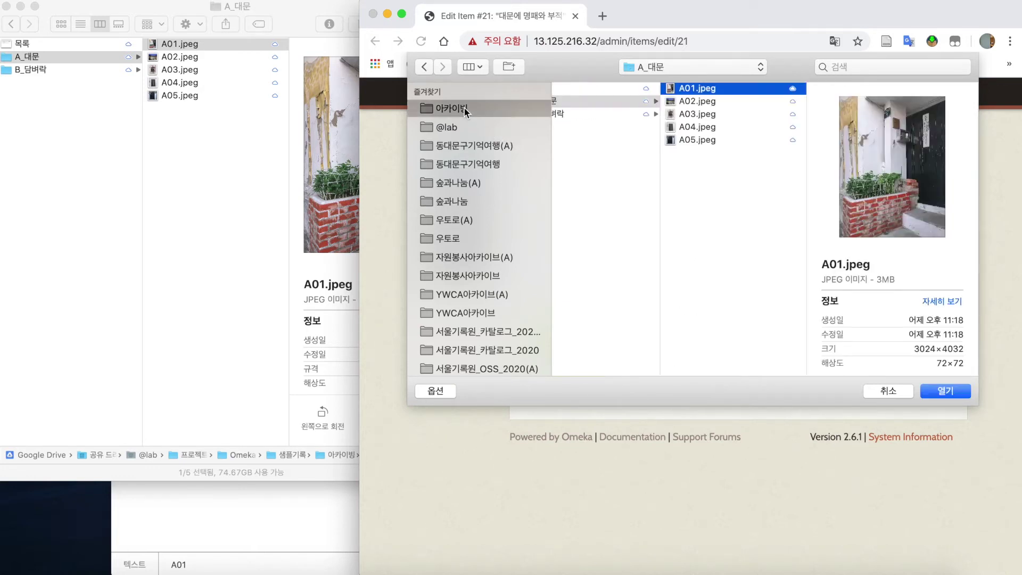
key(Return)
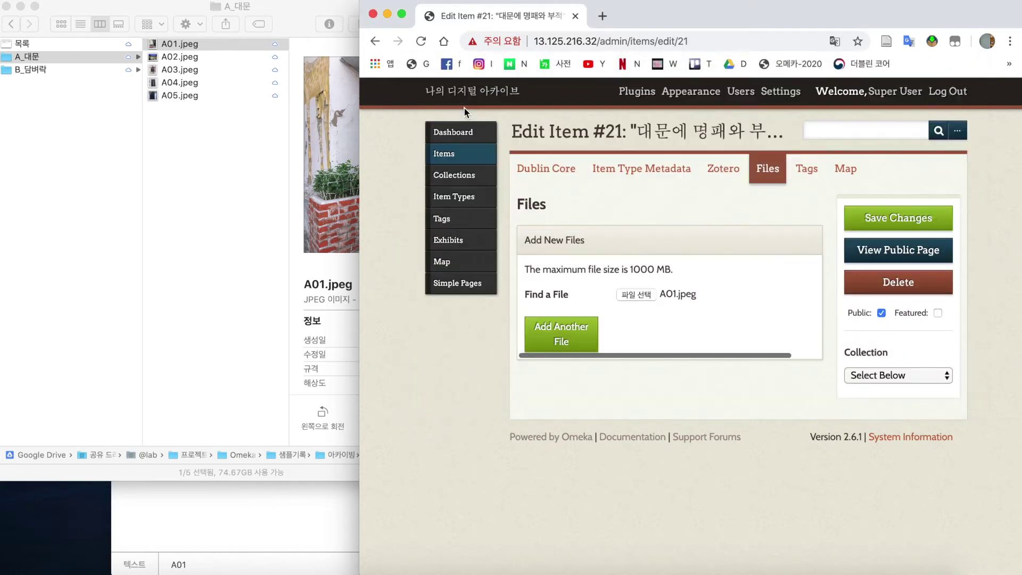
click(577, 334)
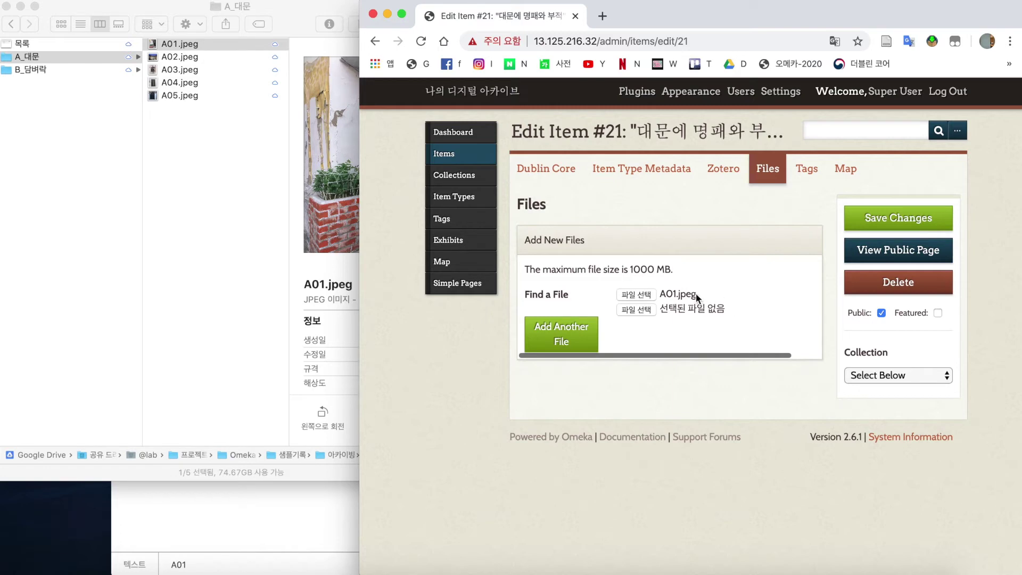
click(874, 223)
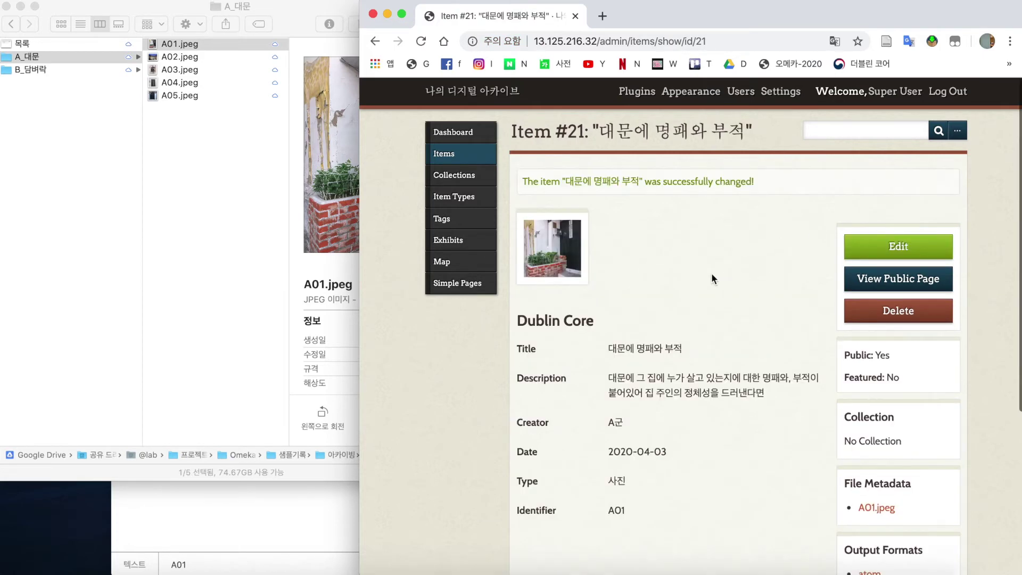
Step: Reopen the item 대문에 명패와 부적 from the item list and view its public page
click(454, 160)
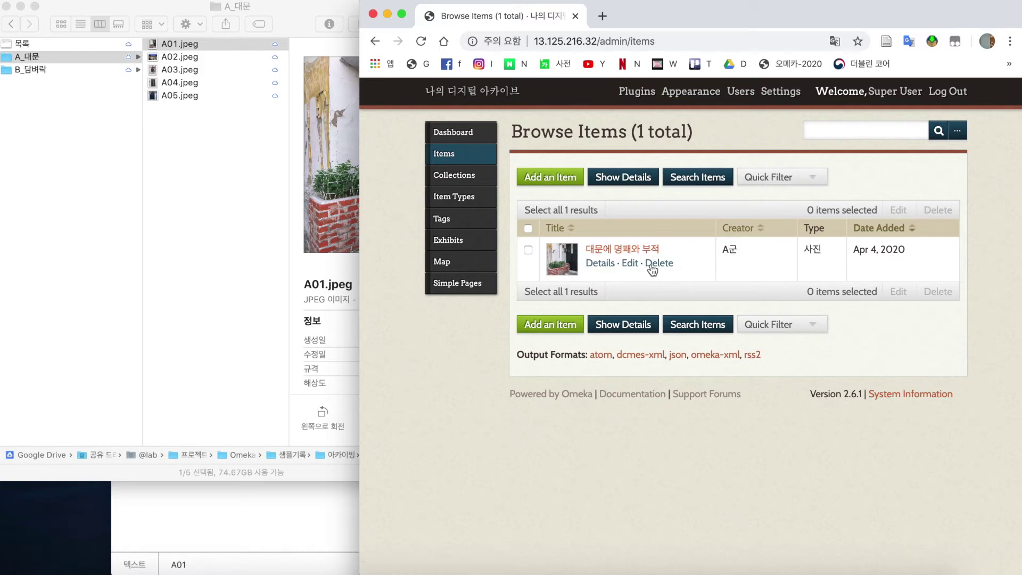
click(634, 253)
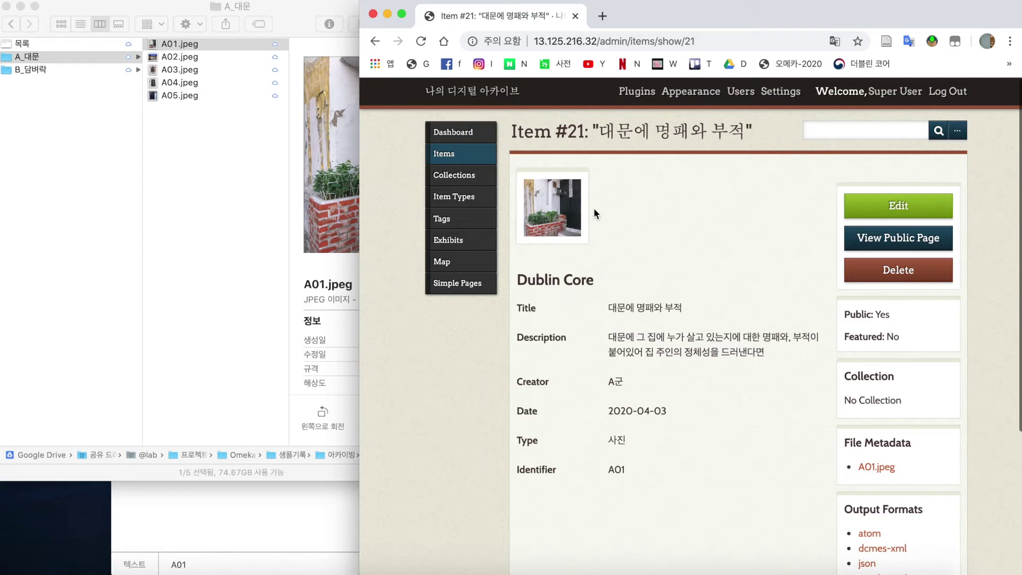
click(862, 240)
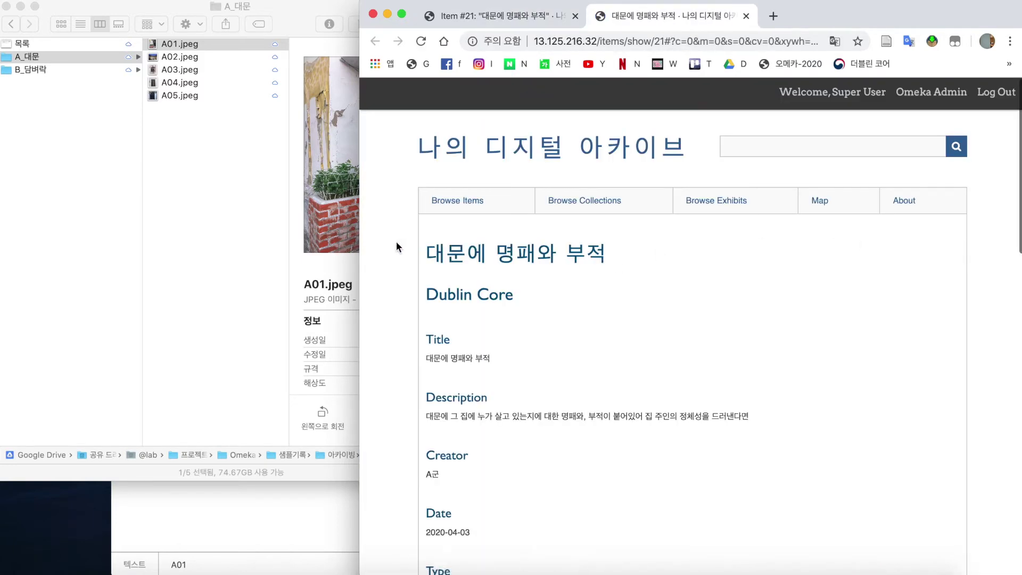
Step: Review the public page's title, description, other Dublin Core fields, attached photo and citation
scroll(401, 241, down, 4)
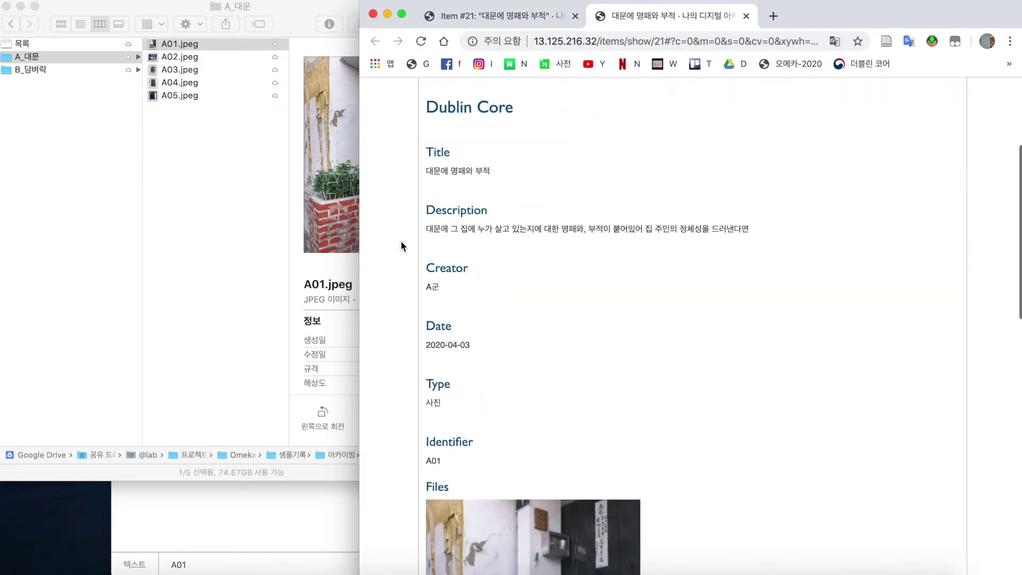
scroll(401, 240, up, 2)
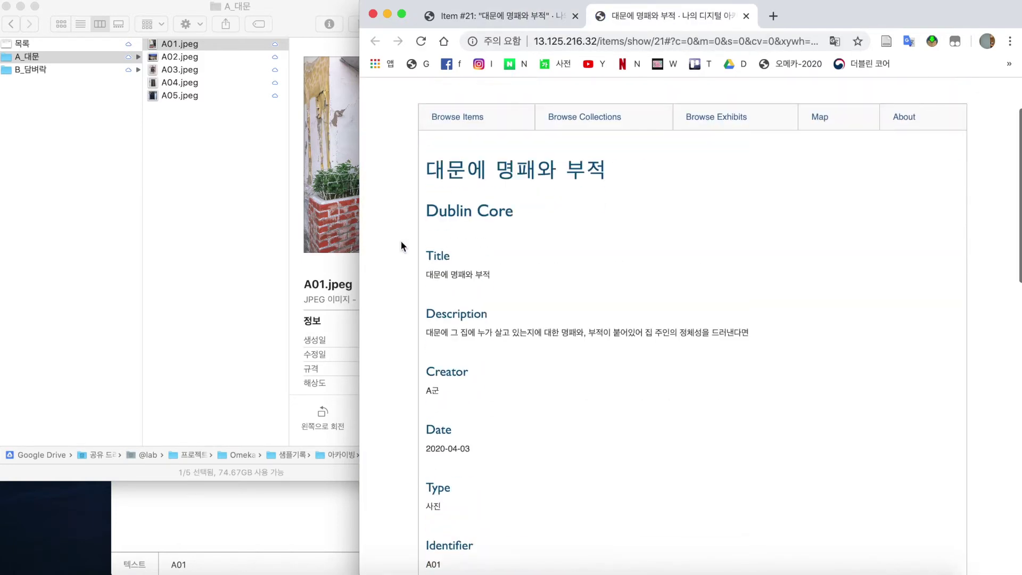
triple_click(482, 176)
click(669, 217)
scroll(669, 220, down, 1)
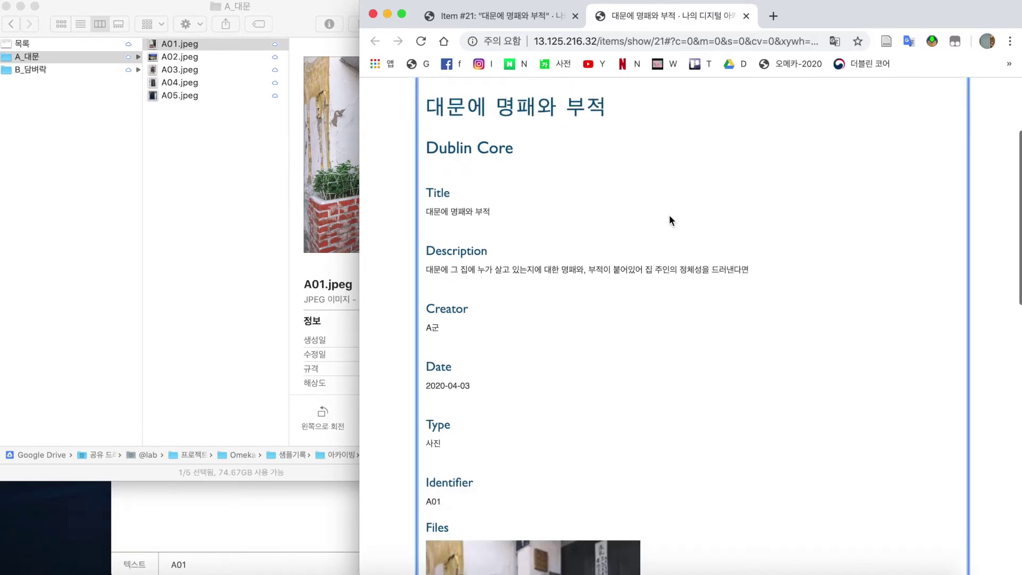
triple_click(514, 269)
click(696, 332)
scroll(696, 333, down, 1)
scroll(696, 334, down, 2)
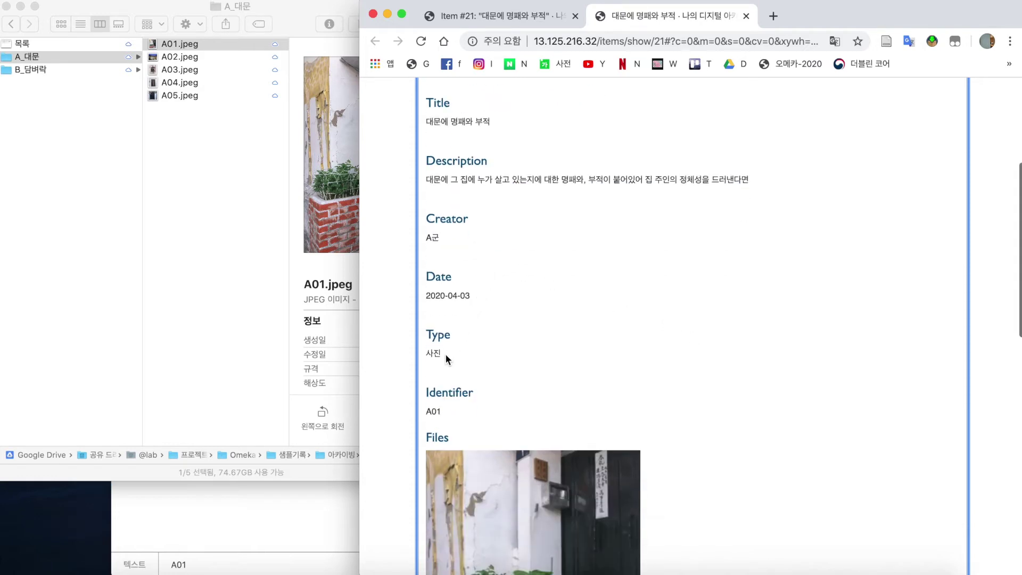
scroll(573, 344, down, 3)
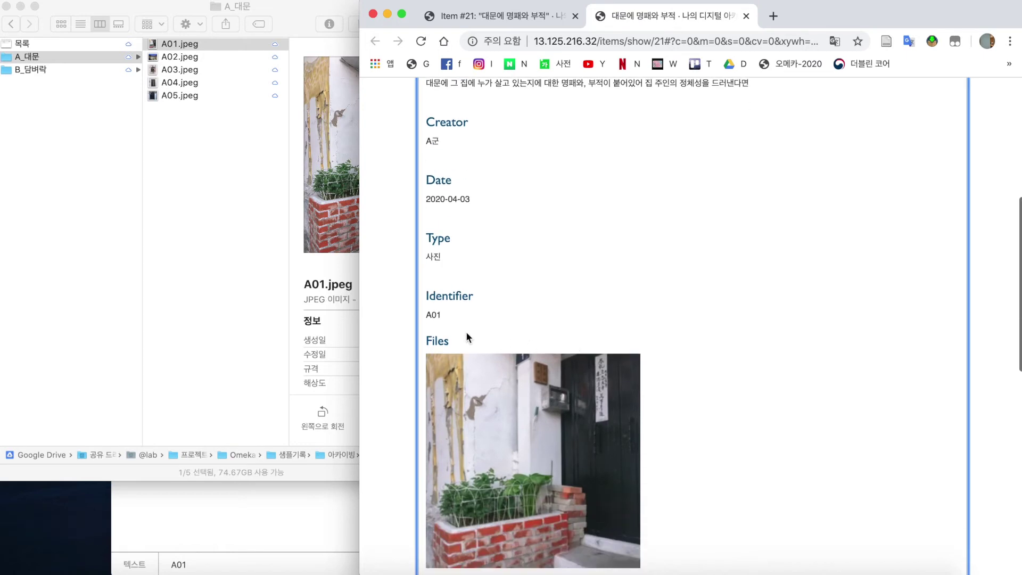
scroll(752, 268, down, 7)
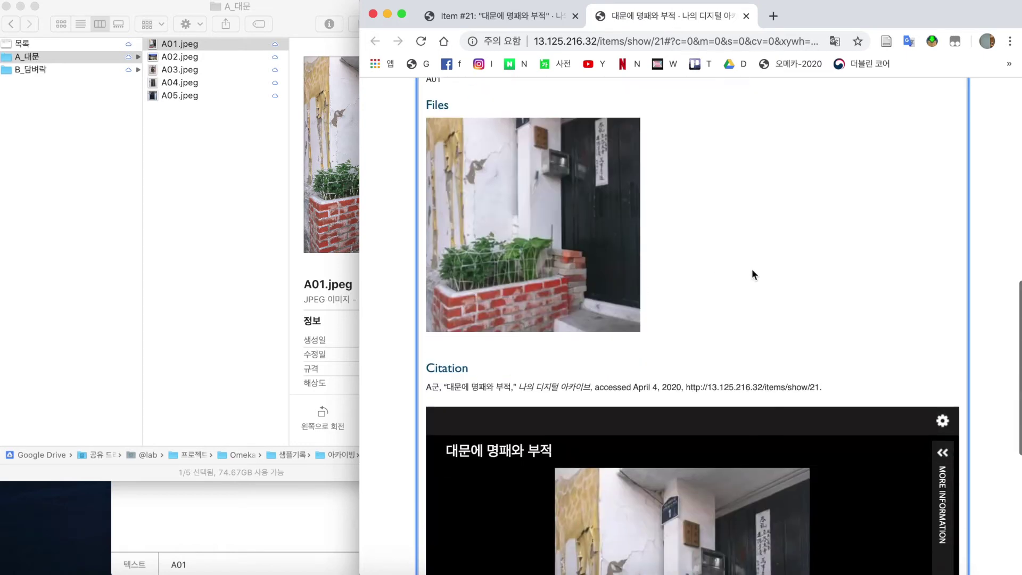
Step: Open the attached photo's original file from the public page and inspect it zoomed in and out
click(580, 260)
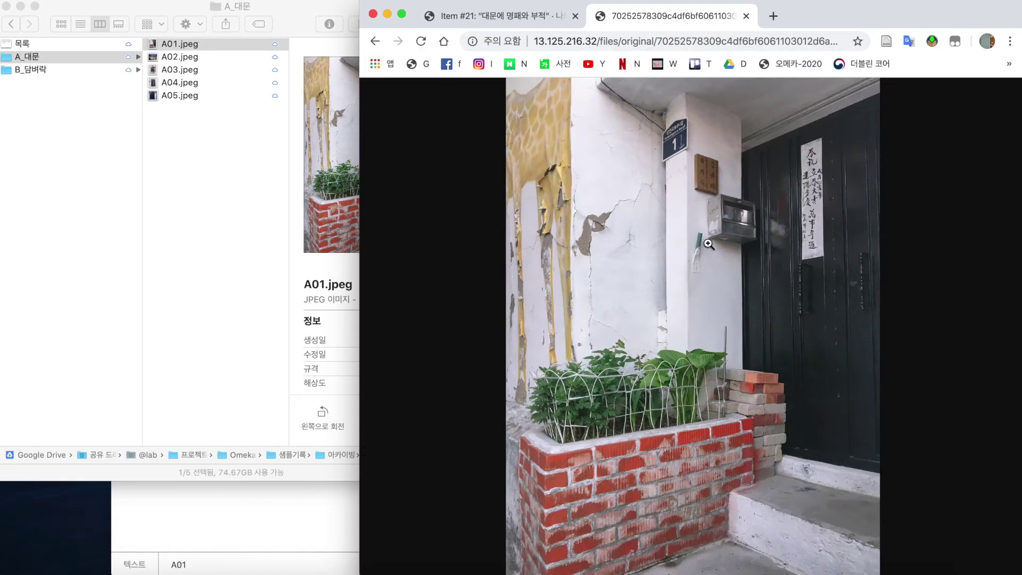
click(708, 244)
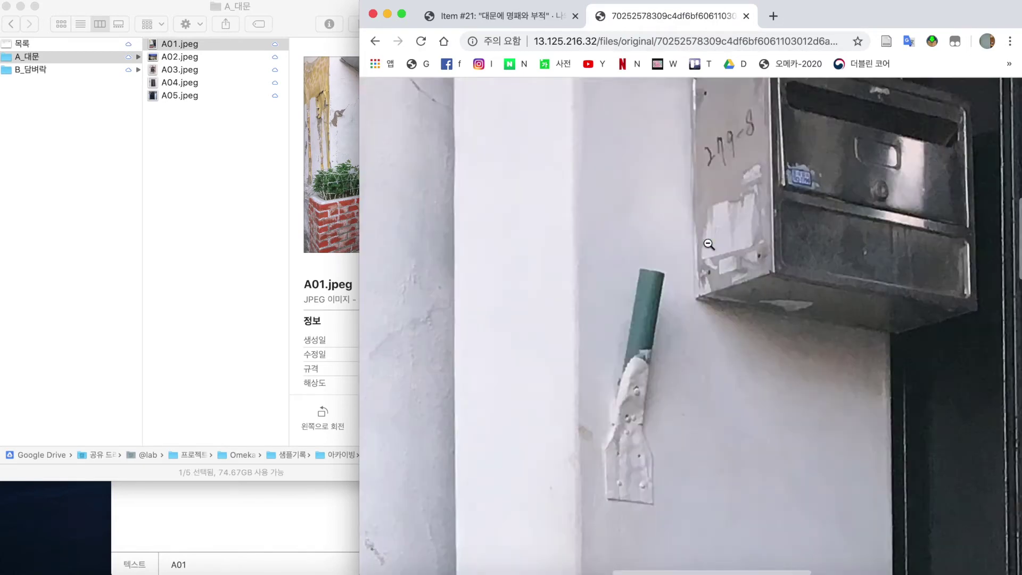
click(709, 244)
right_click(721, 183)
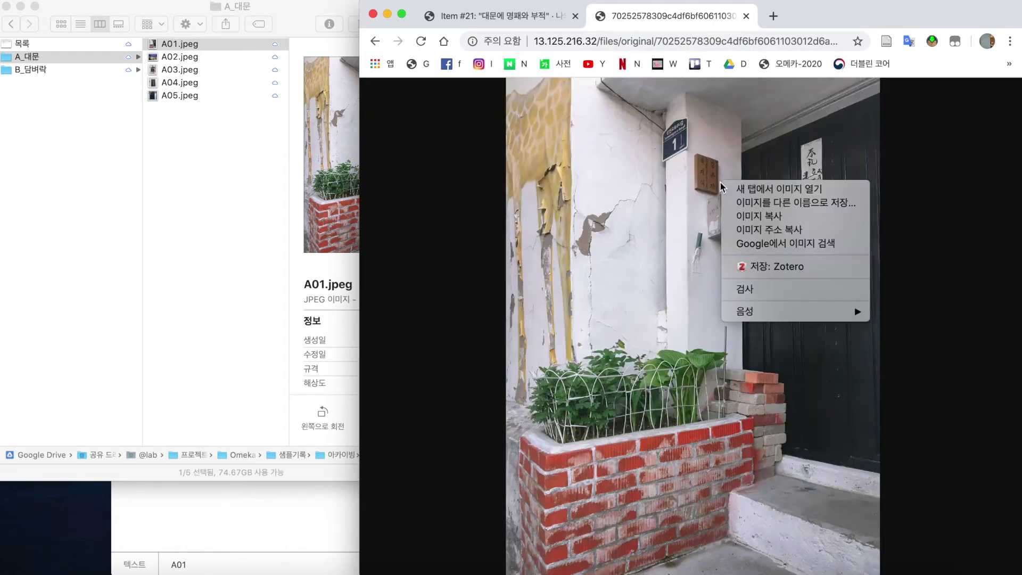
click(749, 203)
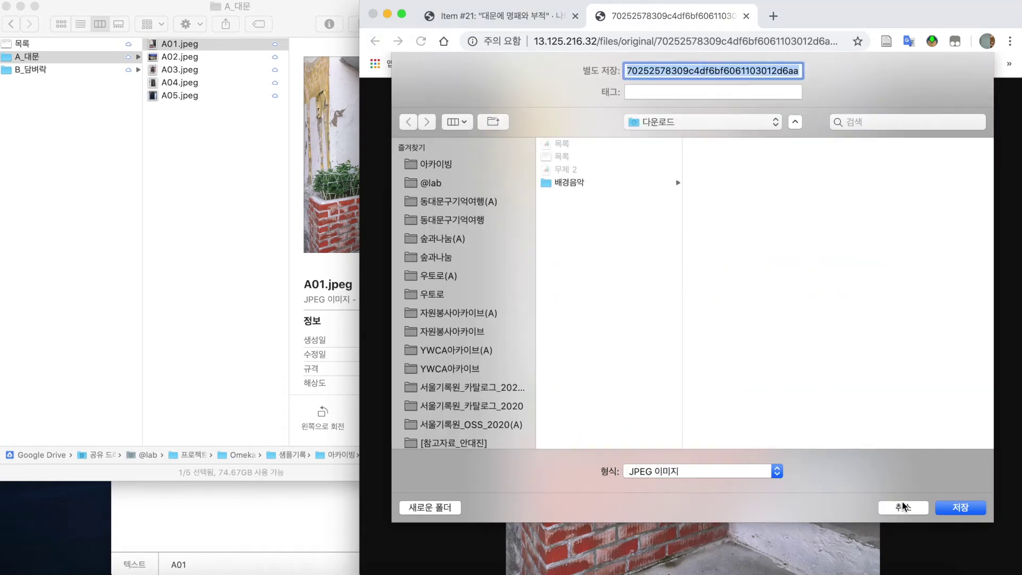
click(903, 507)
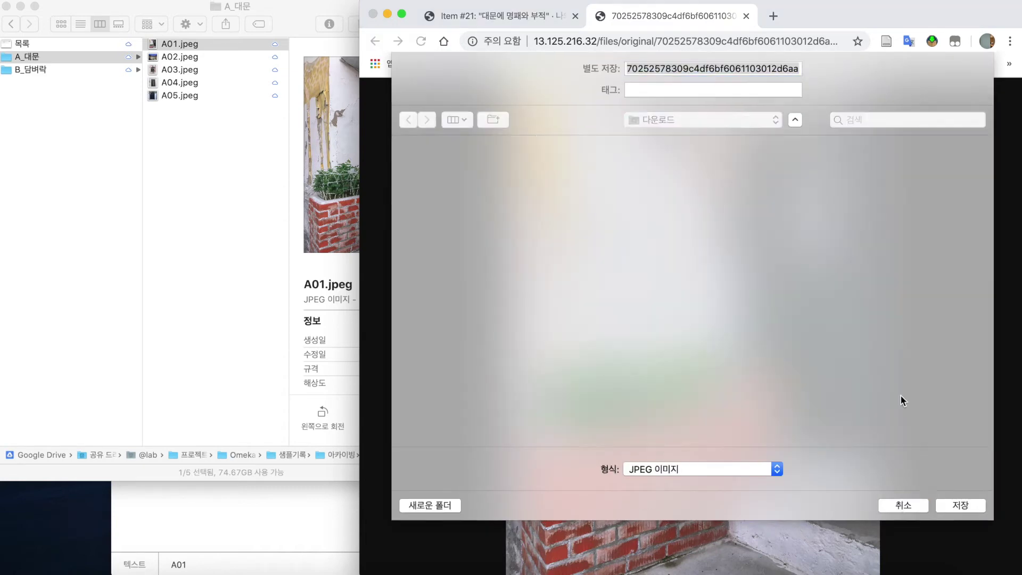
Step: Close the photo's page, open the item 대문에 명패와 부적 for editing, and widen the browser window across the screen
click(747, 16)
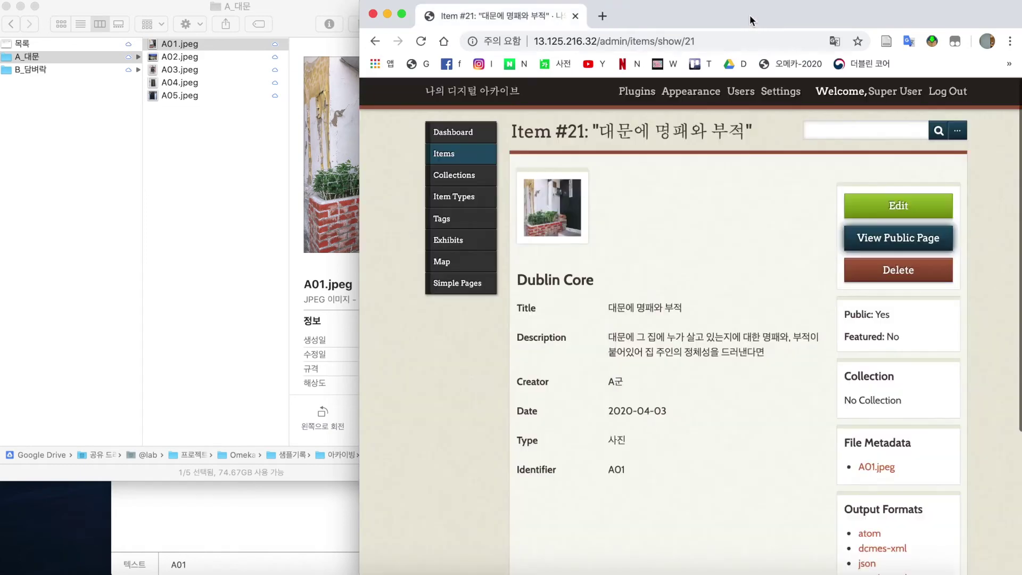
click(465, 155)
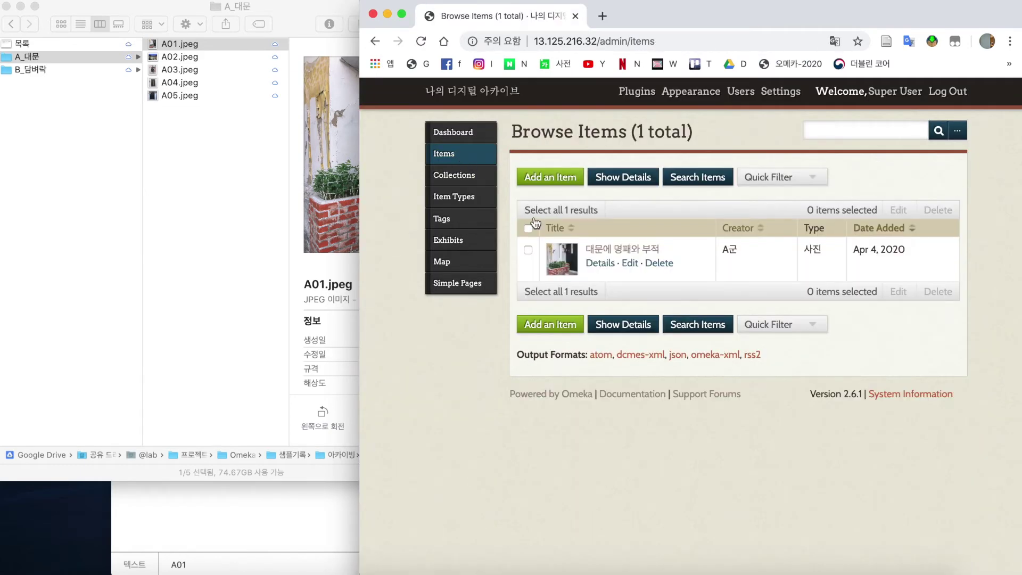
click(630, 263)
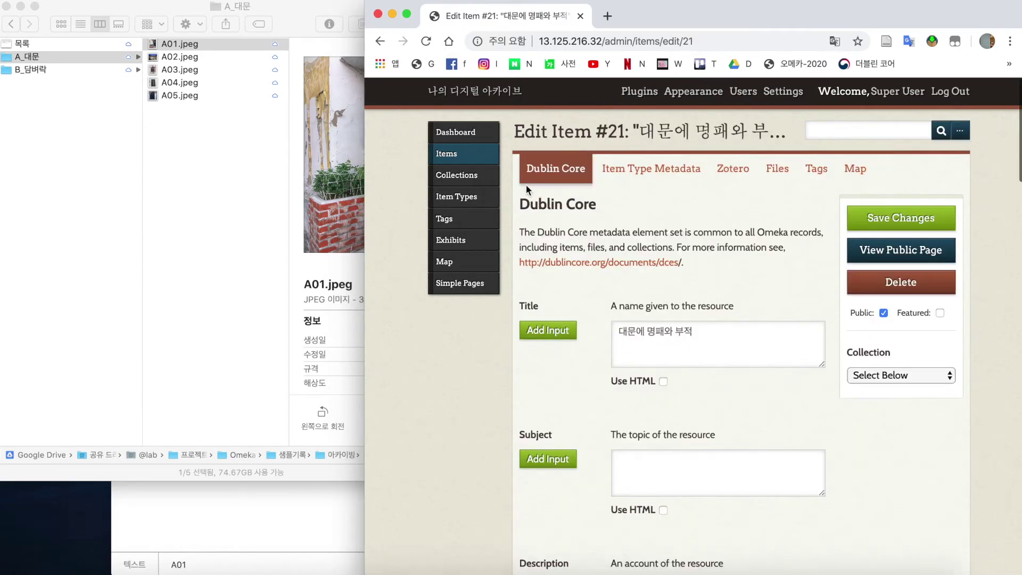
drag(366, 172, 1, 166)
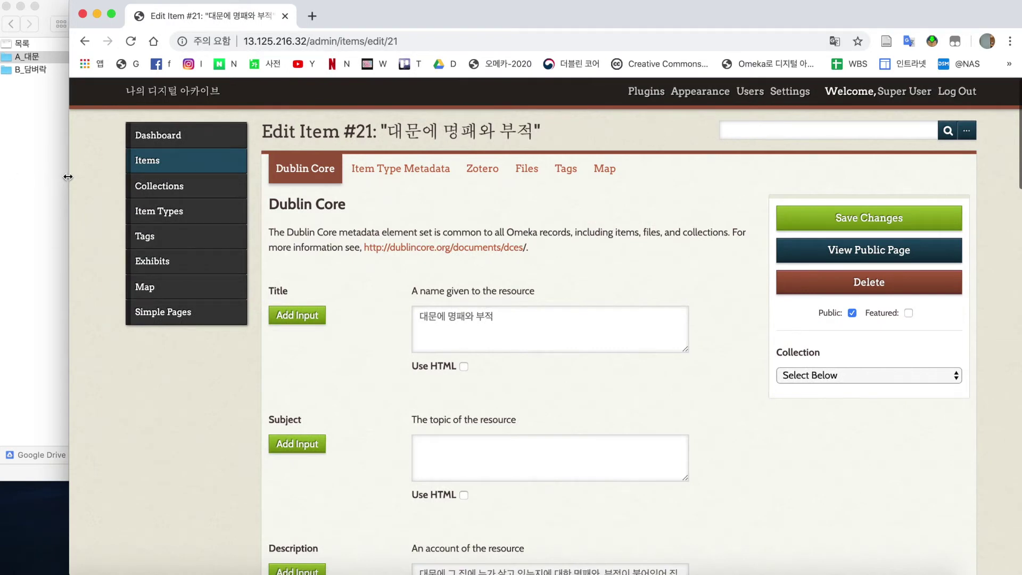
drag(69, 175, 1, 176)
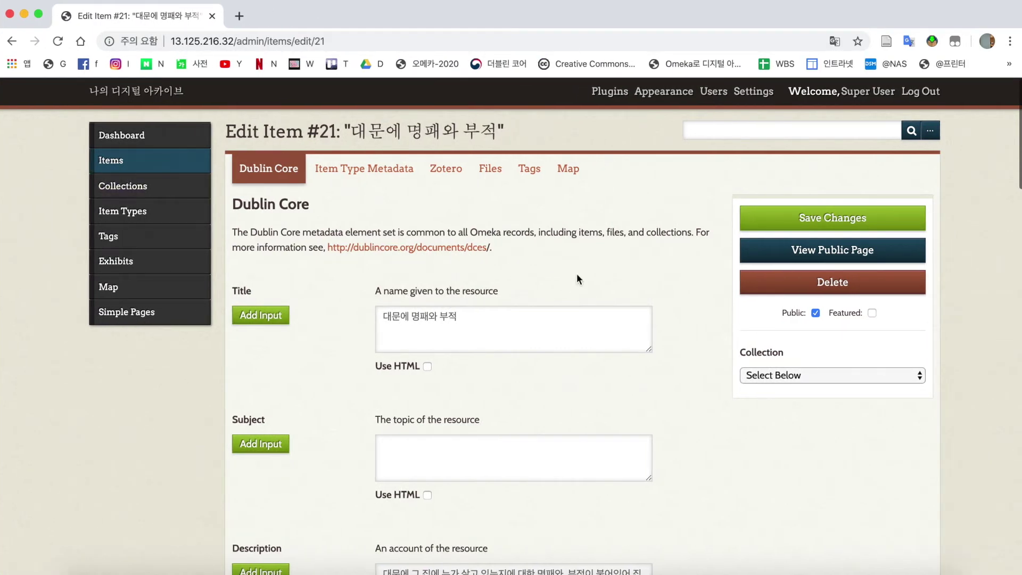
Step: Compare the item's Dublin Core fields with the item types offered under Item Type Metadata
click(360, 174)
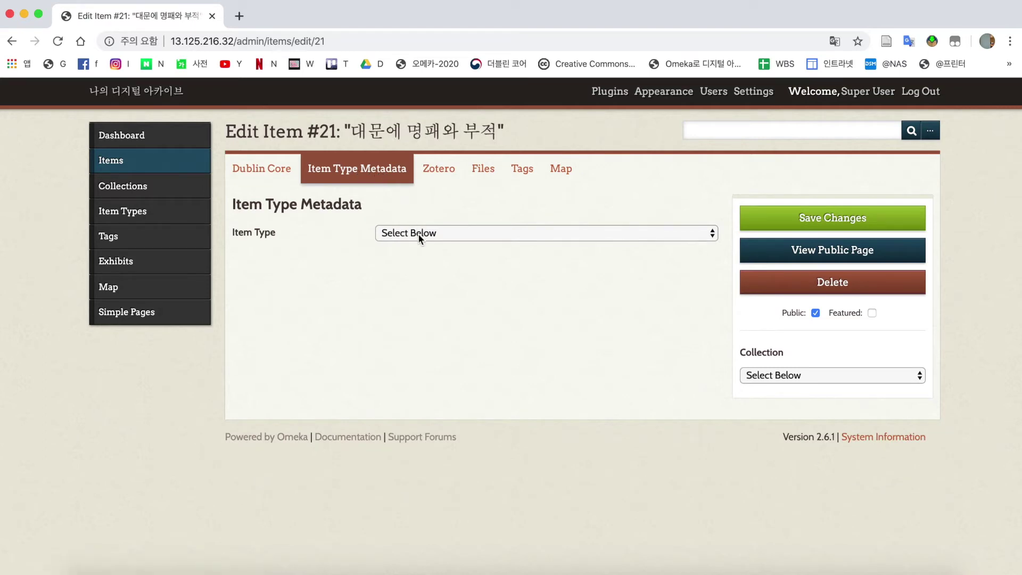
click(276, 169)
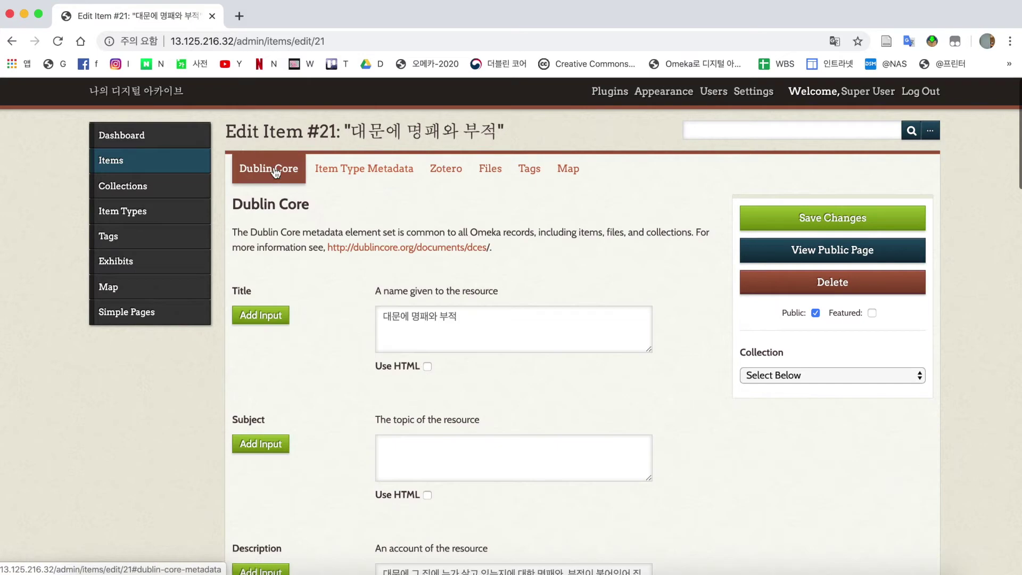
click(343, 173)
click(413, 234)
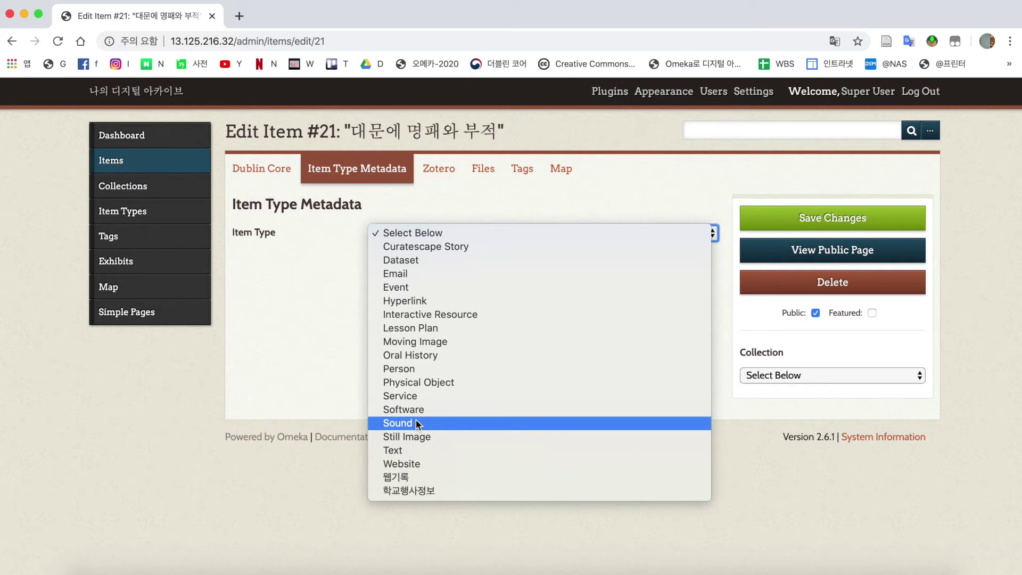
click(266, 263)
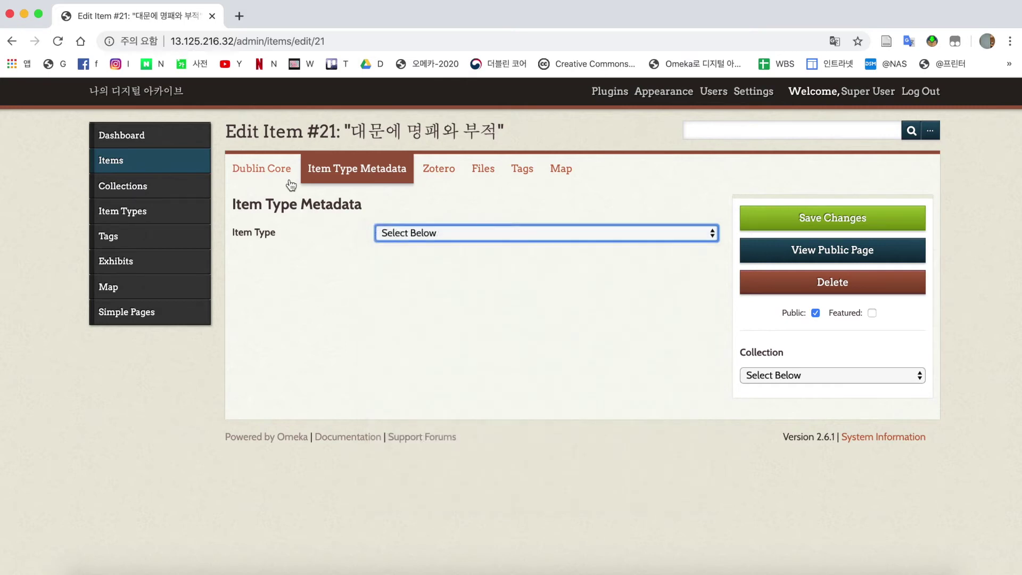
click(273, 177)
scroll(332, 271, down, 10)
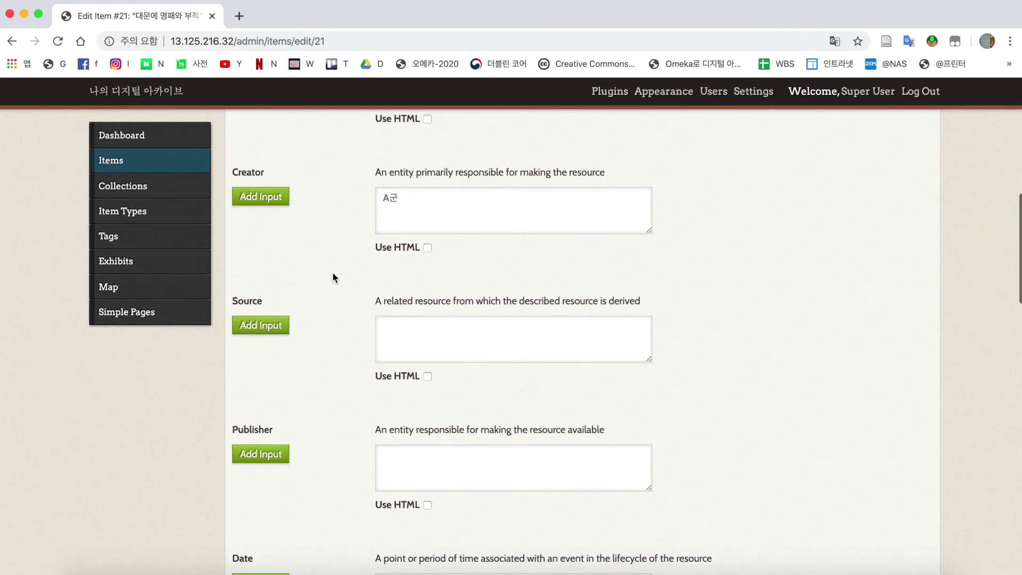
scroll(332, 271, up, 3)
scroll(332, 271, up, 7)
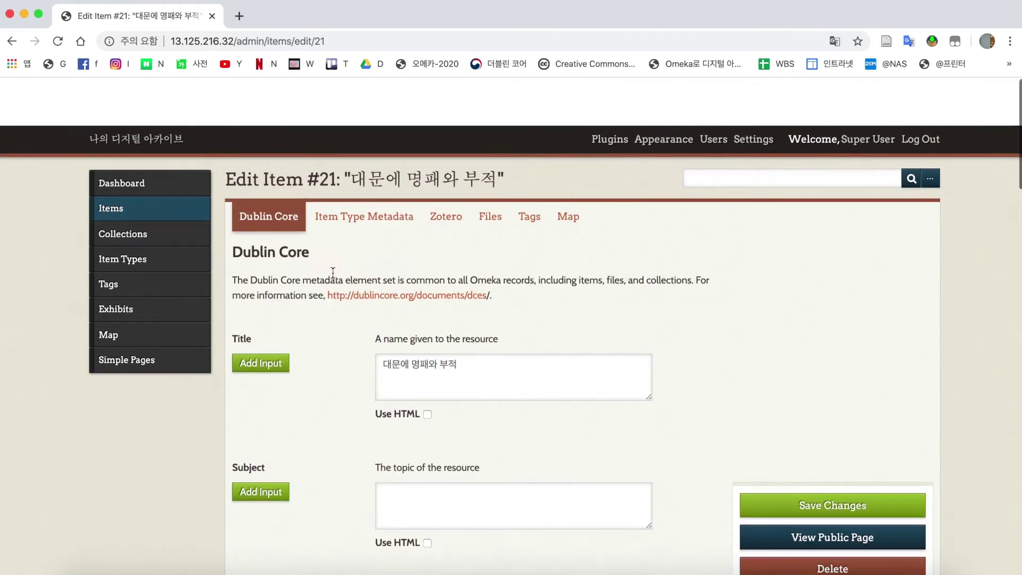
Step: Set the item type of 대문에 명패와 부적 to Oral History
click(373, 181)
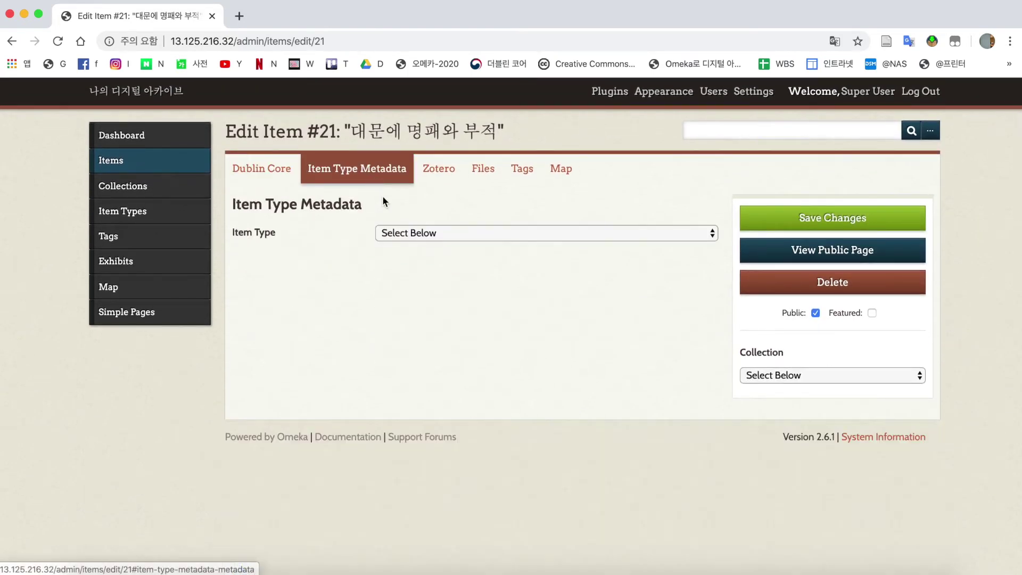
click(400, 233)
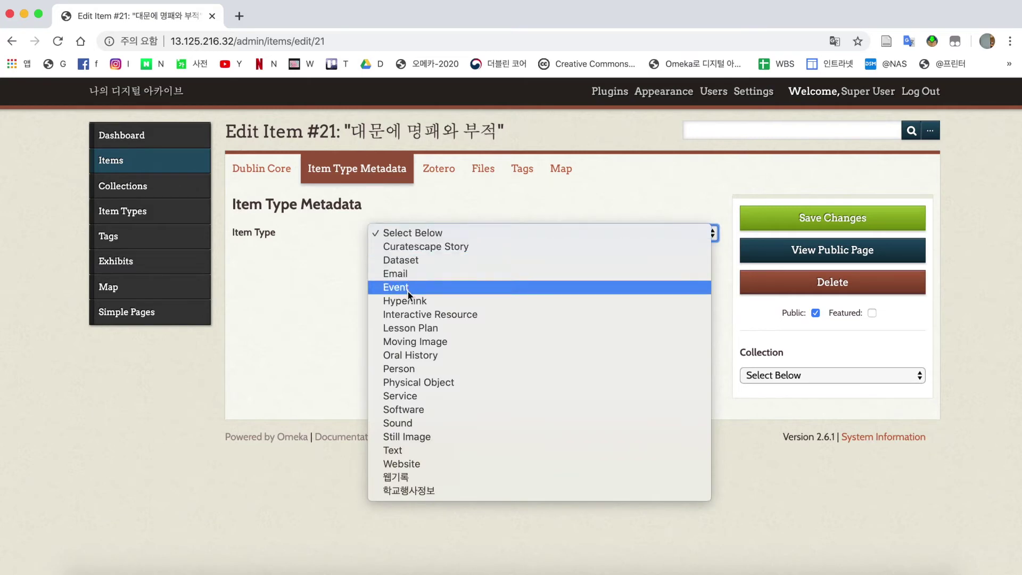
click(407, 354)
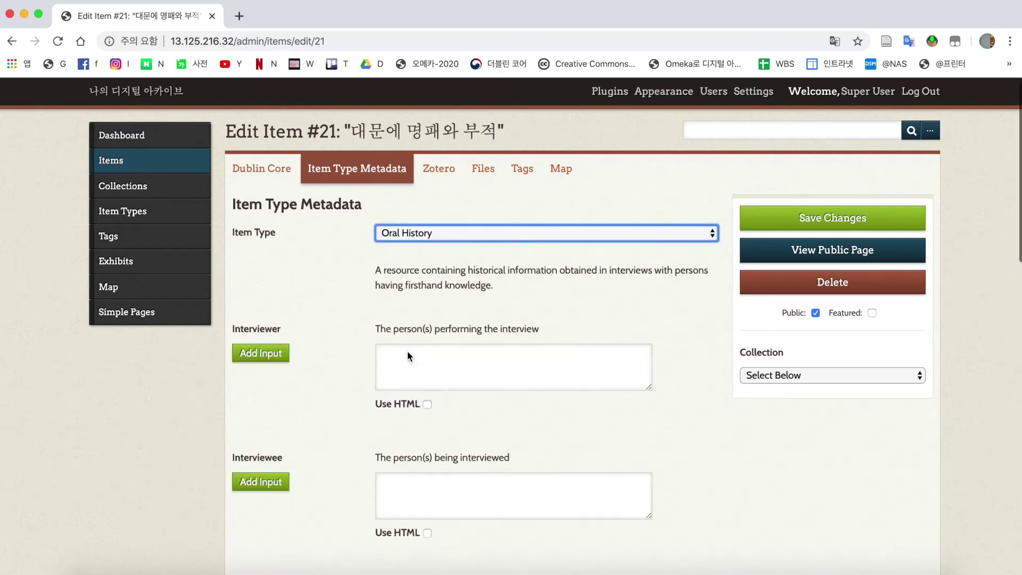
Step: Examine the Oral History metadata fields, from Interviewer, Interviewee and Location through Transcription, Original Format, Duration and Bit Rate/Frequency
scroll(315, 334, down, 2)
click(402, 315)
scroll(402, 315, down, 4)
click(423, 327)
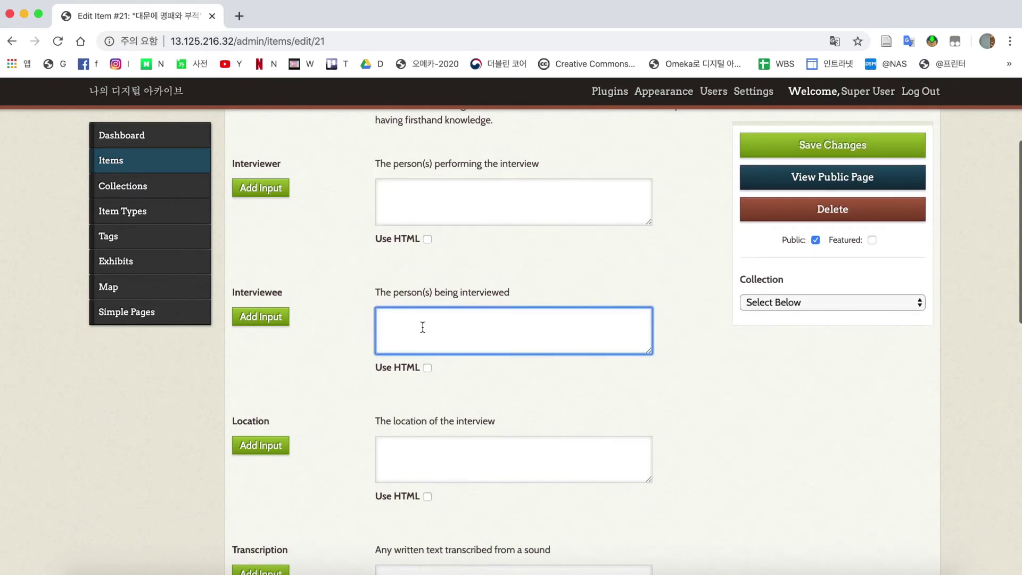
scroll(423, 326, down, 2)
click(418, 395)
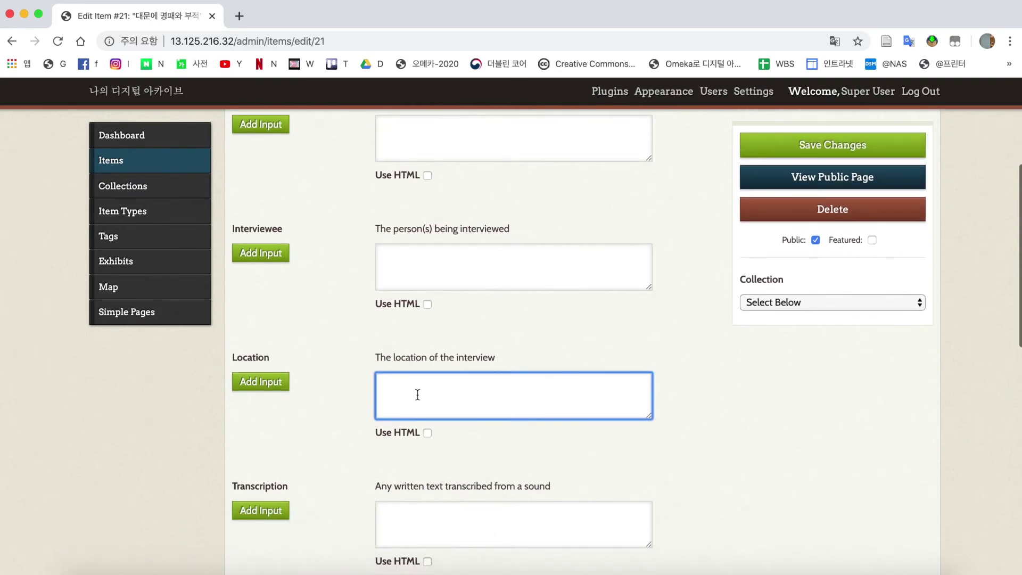
scroll(418, 395, down, 6)
click(449, 368)
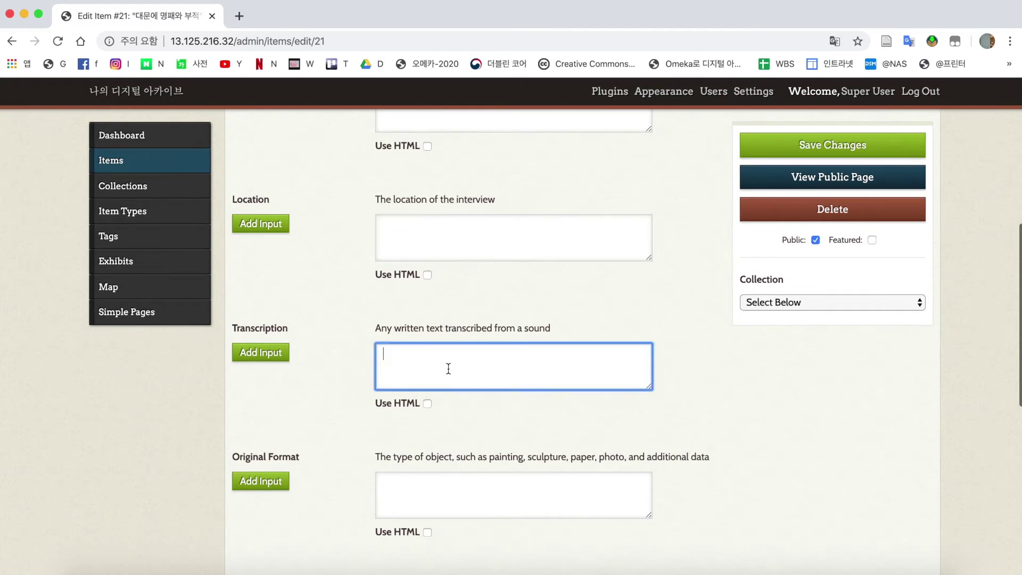
scroll(449, 369, down, 9)
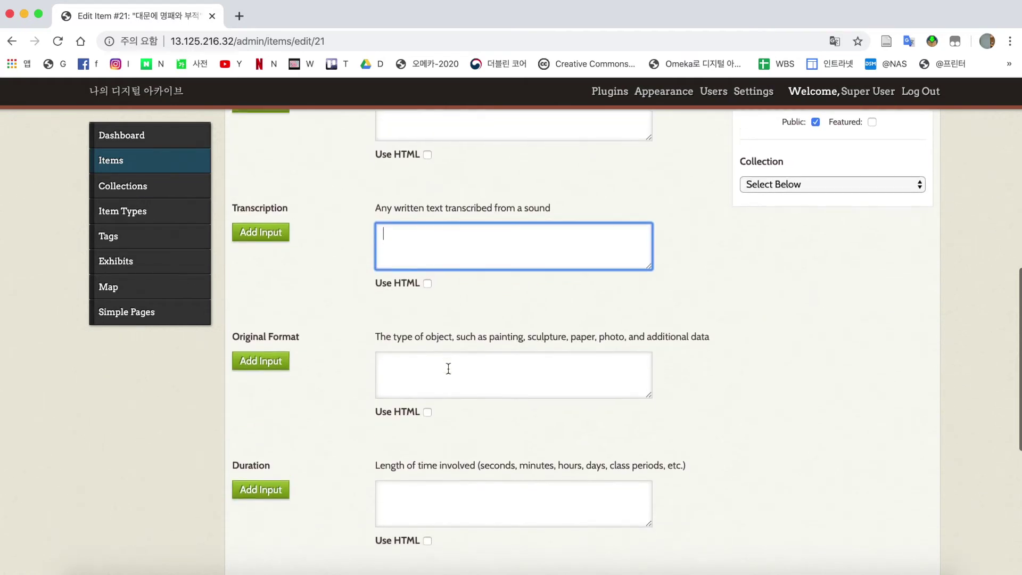
scroll(449, 369, down, 1)
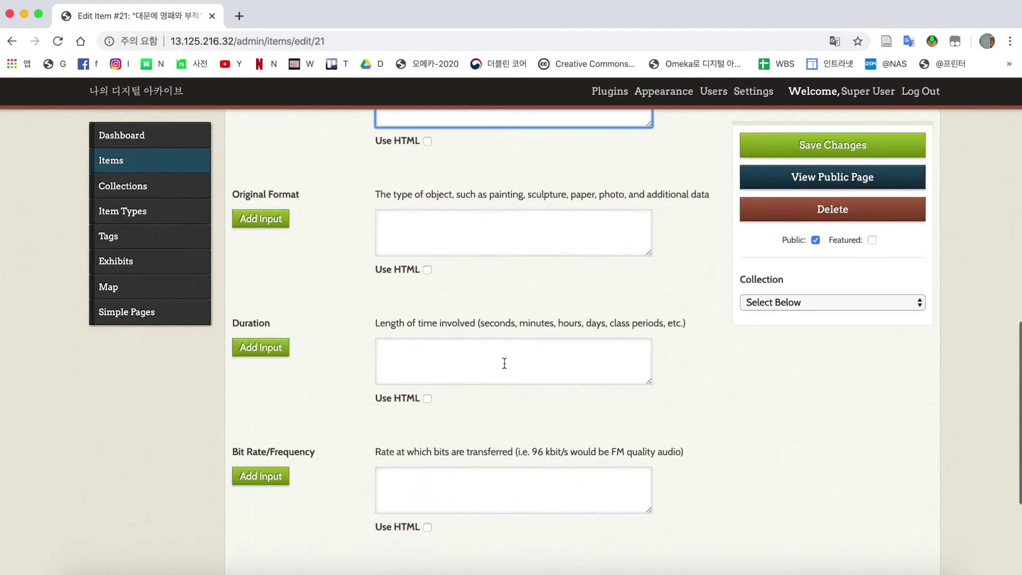
click(506, 363)
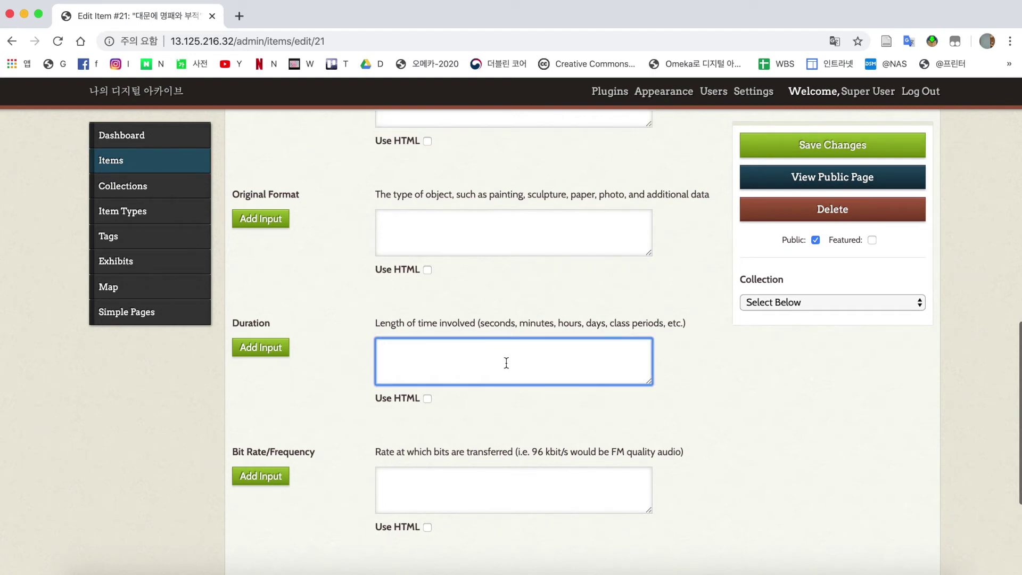
click(703, 384)
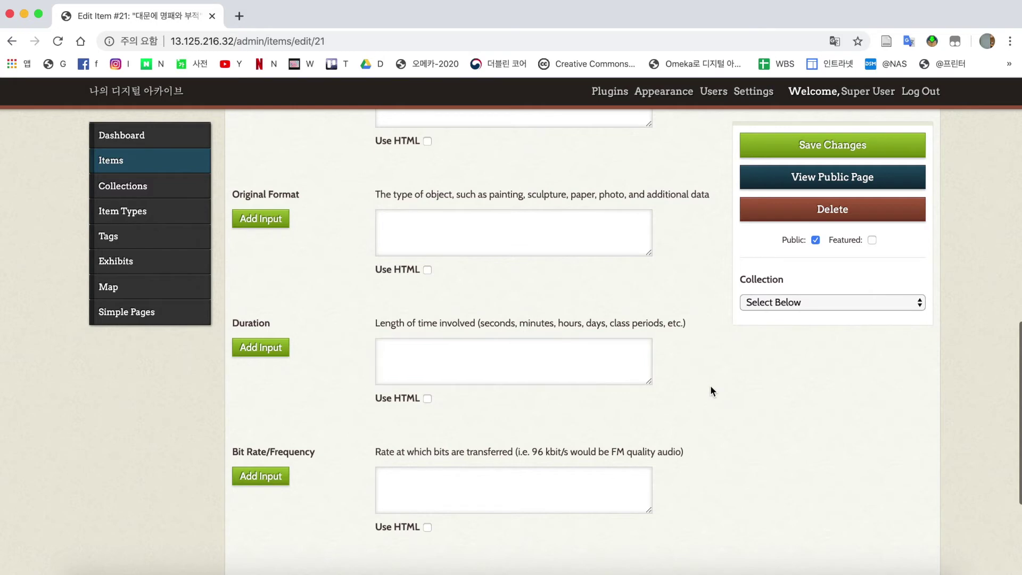
scroll(710, 385, up, 20)
scroll(711, 388, down, 1)
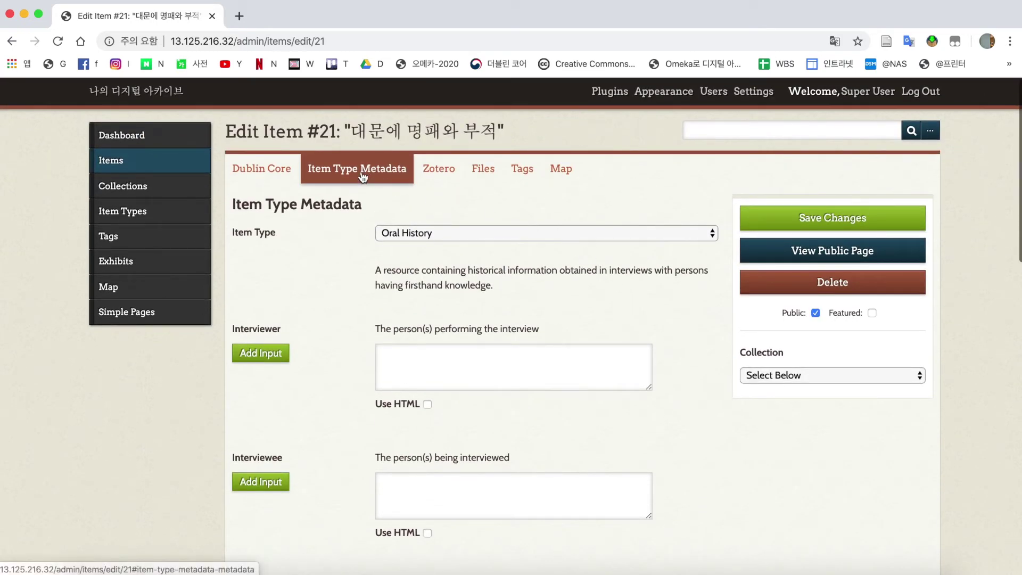
Step: Look through the item's Zotero, Files and Tags sections and return to its Dublin Core fields
click(441, 176)
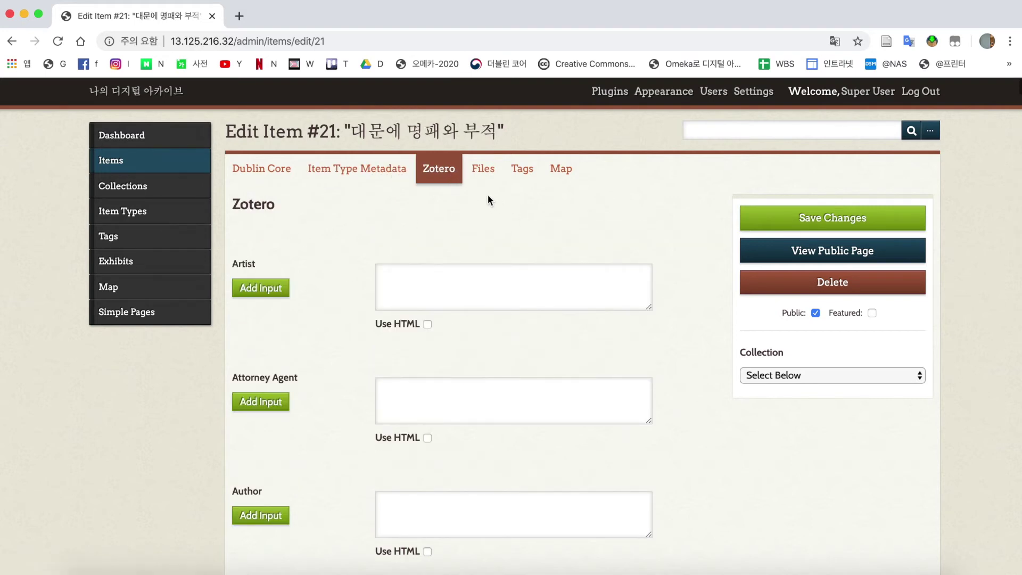
click(483, 170)
click(521, 170)
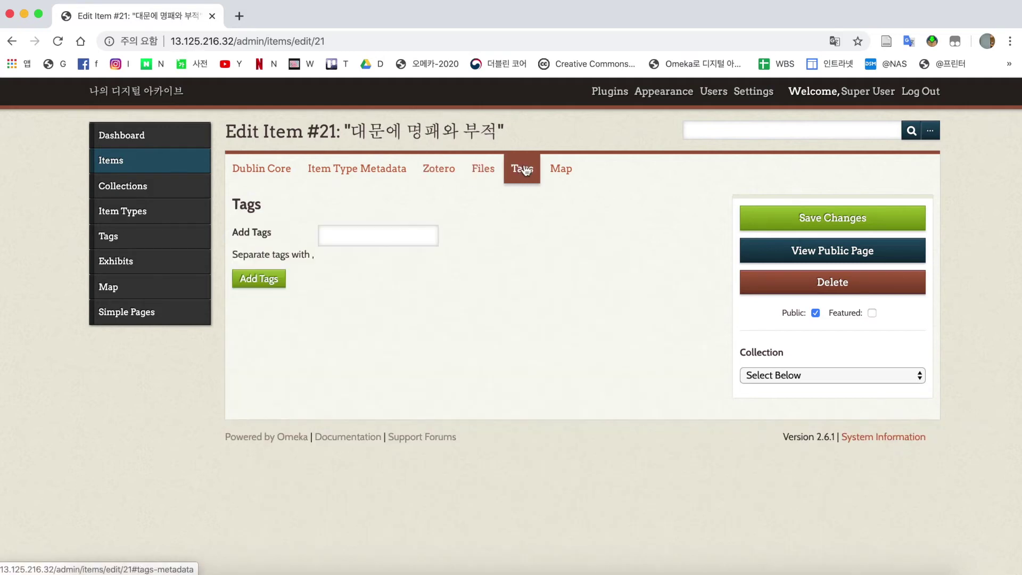
click(373, 240)
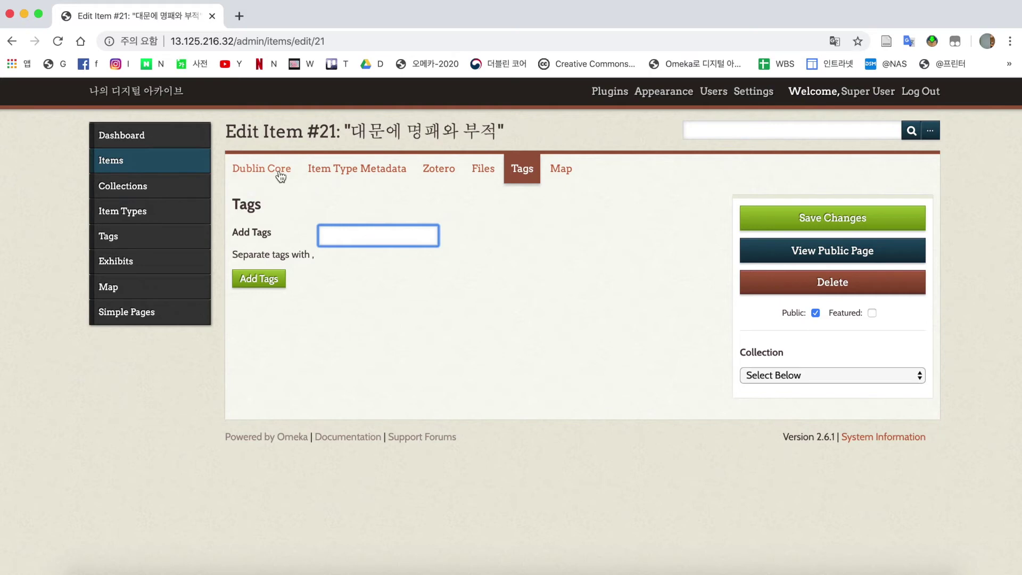
click(283, 171)
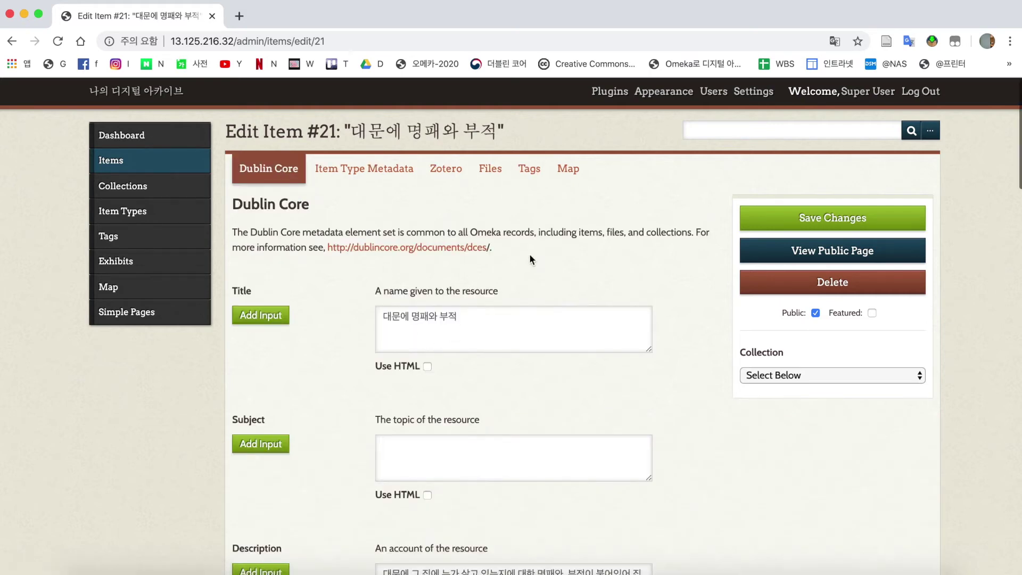
Step: Add the tags 대문, 명패 and 부적 to the item
click(528, 172)
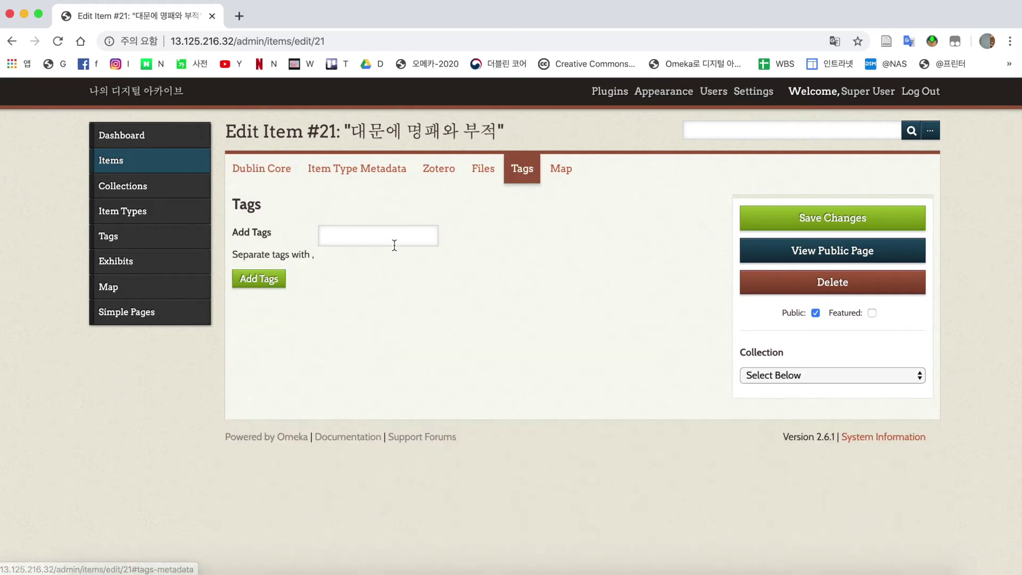
click(375, 237)
text(대문)
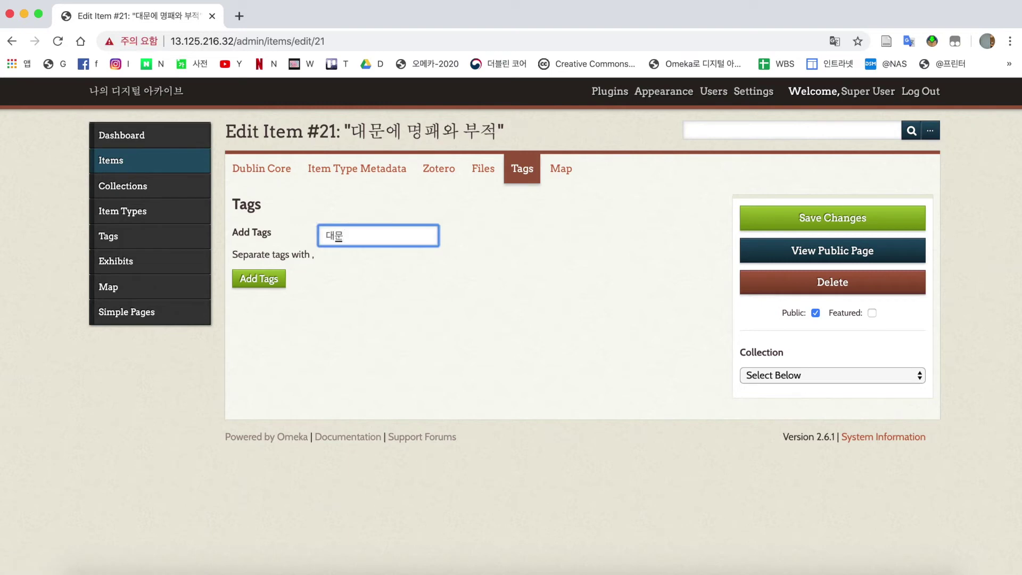
click(273, 280)
click(371, 238)
text(명패)
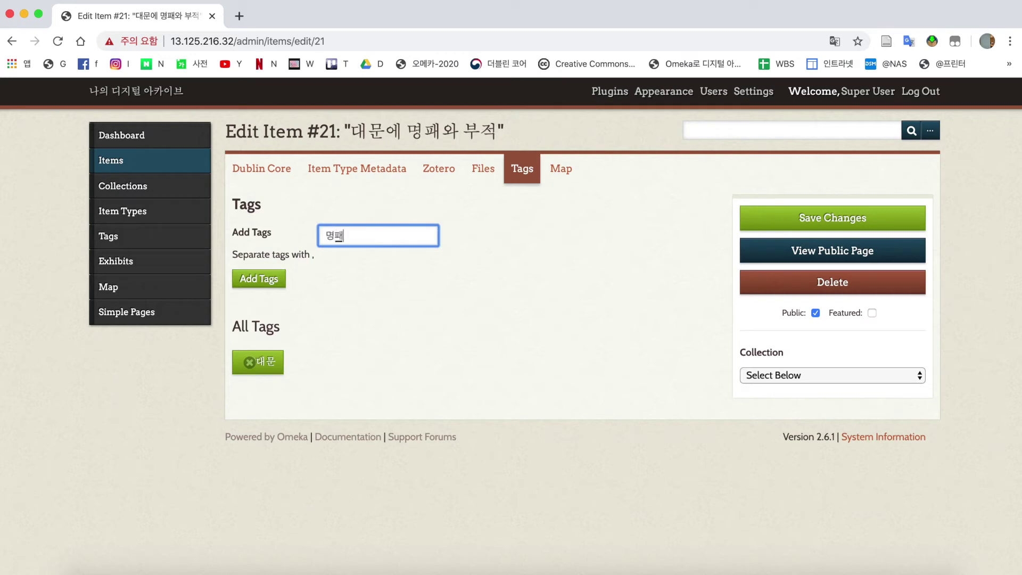
click(273, 281)
click(358, 242)
text(부적)
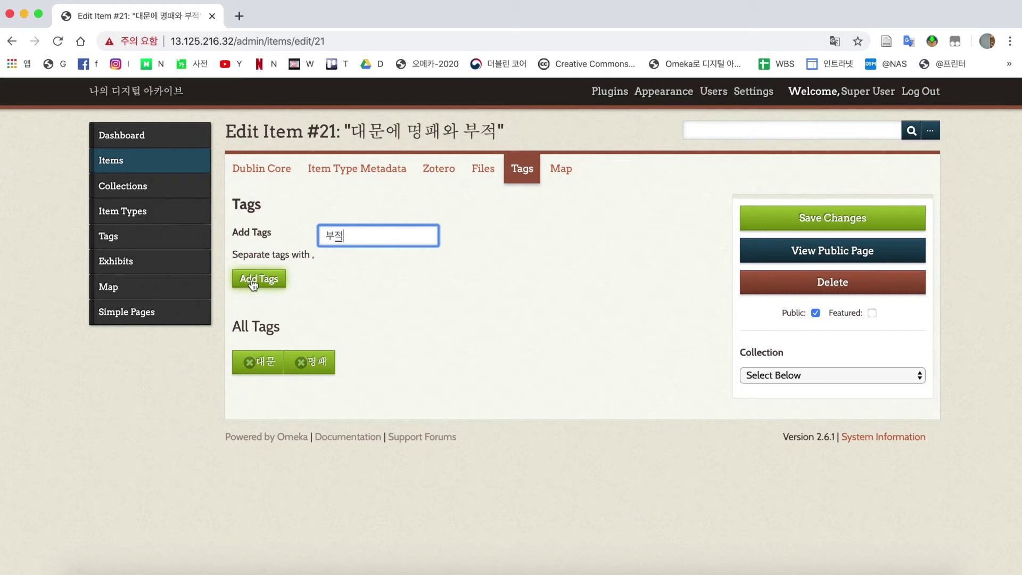
click(253, 282)
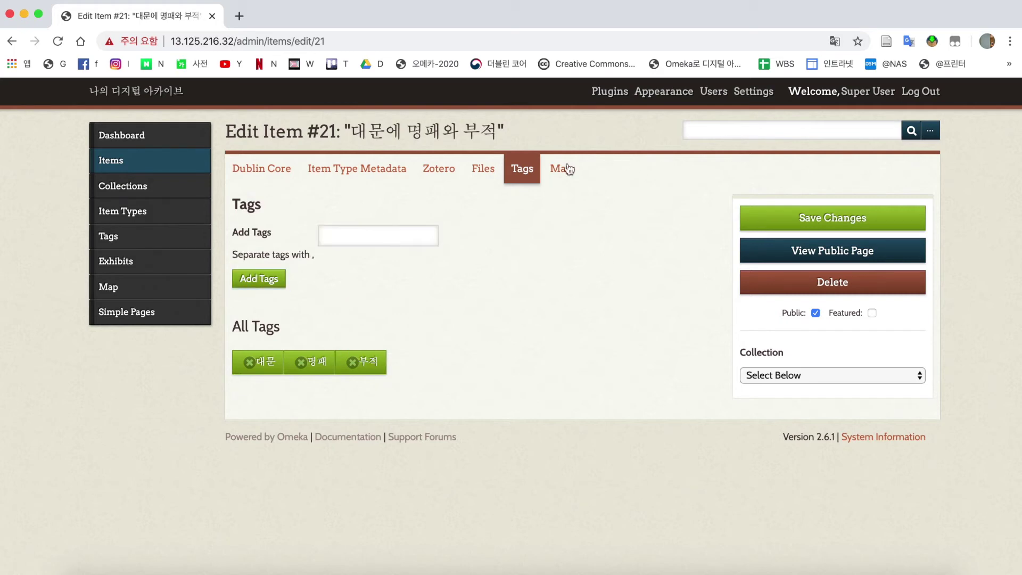
Step: Find 한성대학교 as the item's map location and show the campus buildings at street level
click(560, 169)
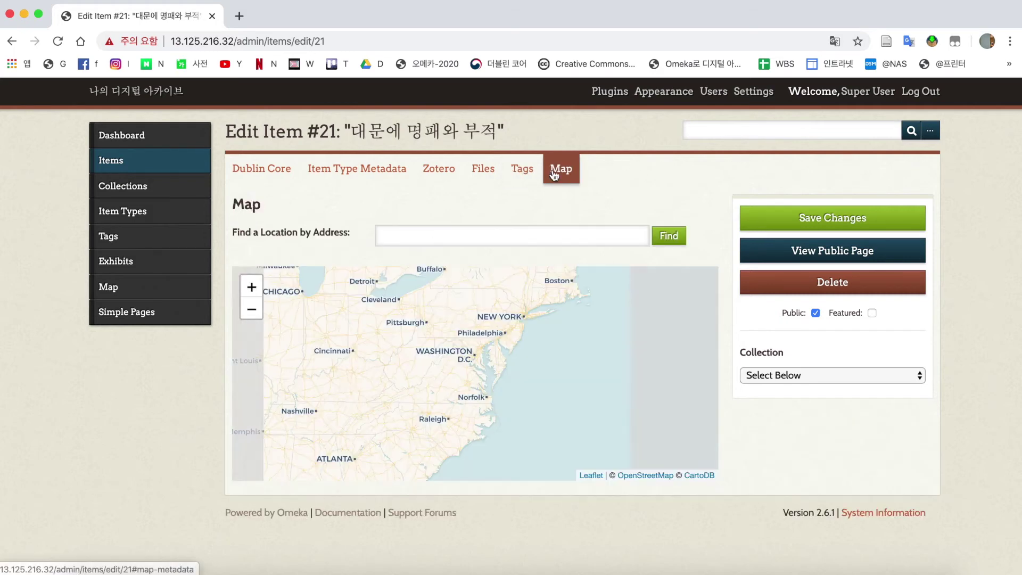
click(472, 236)
text(해)
text(성대)
text(학교)
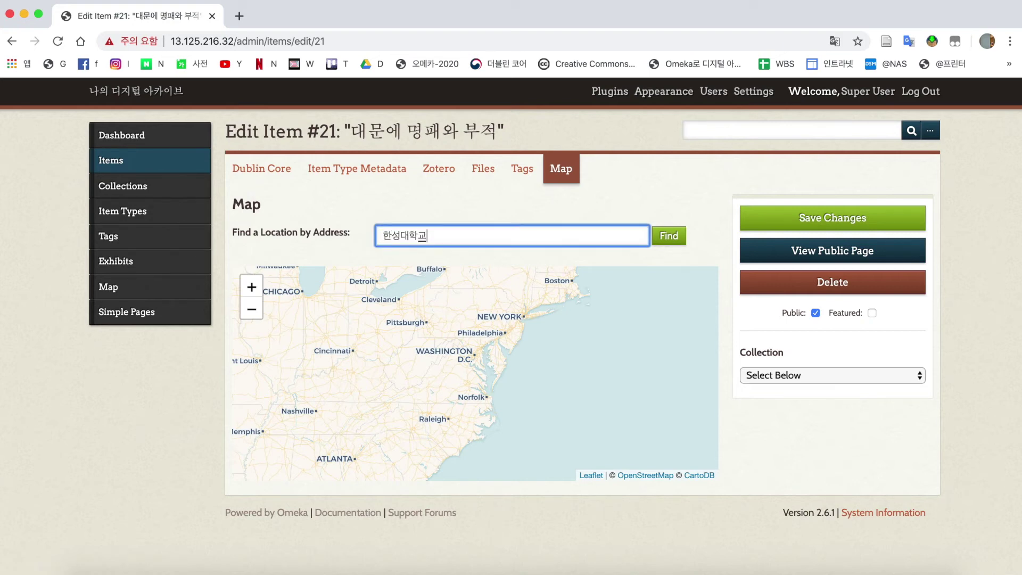
key(Return)
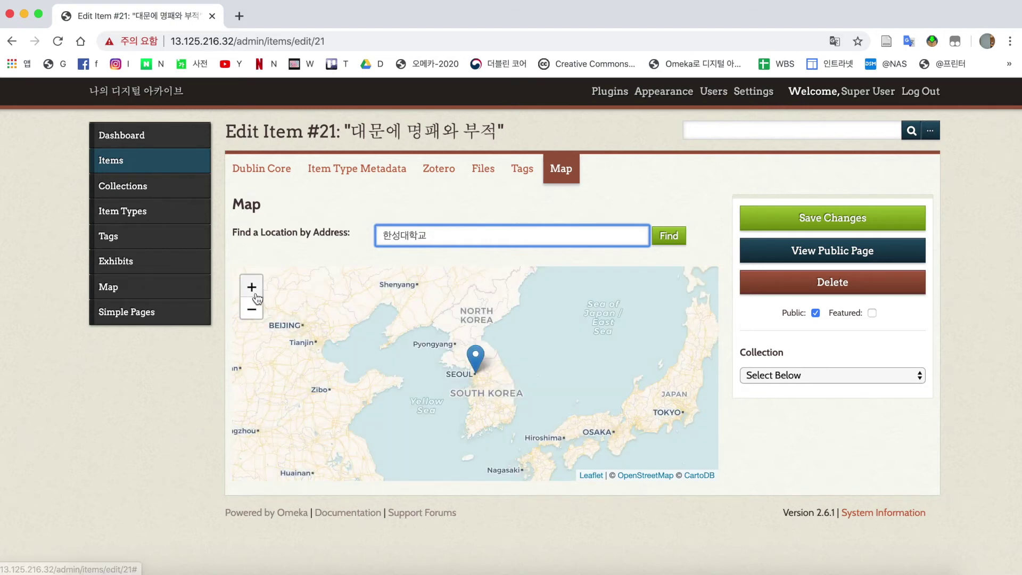
click(252, 288)
click(252, 288)
click(252, 288)
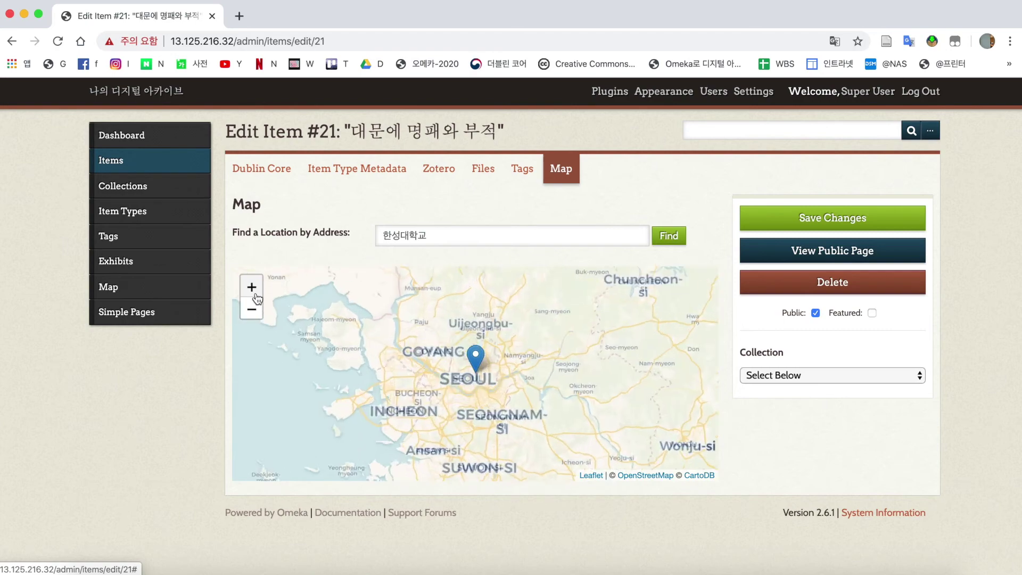
click(252, 288)
click(252, 287)
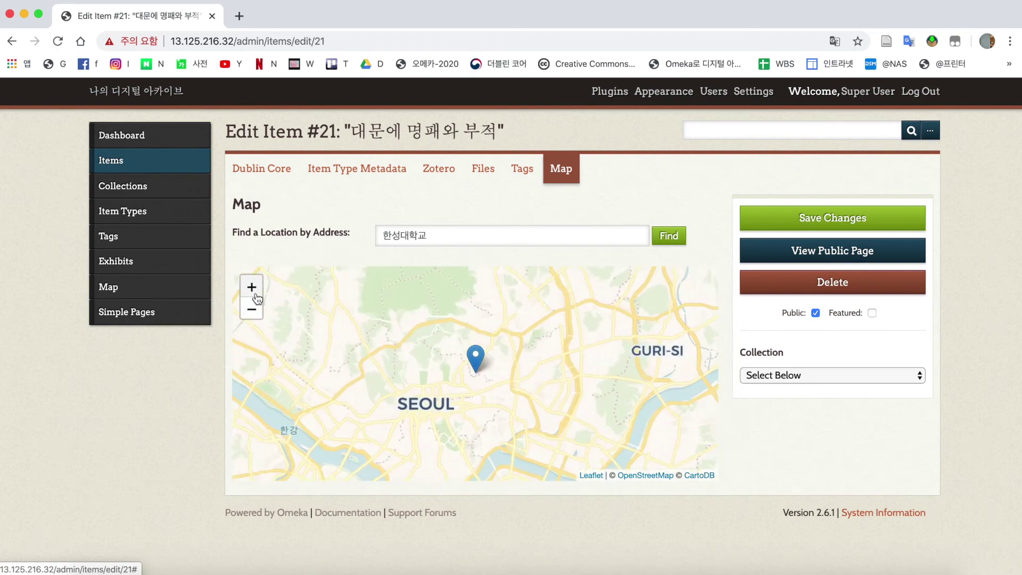
click(251, 287)
click(252, 287)
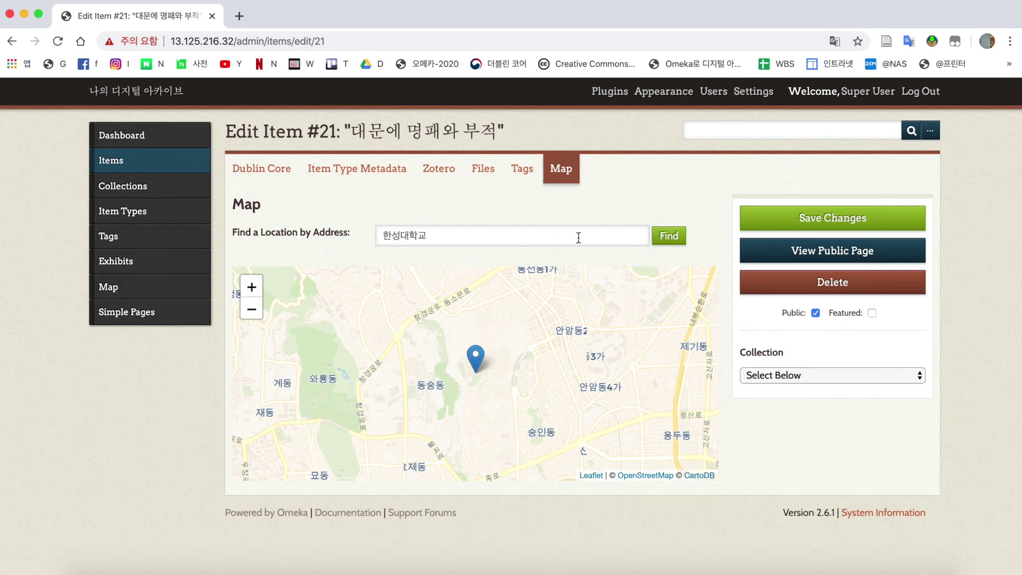
click(252, 287)
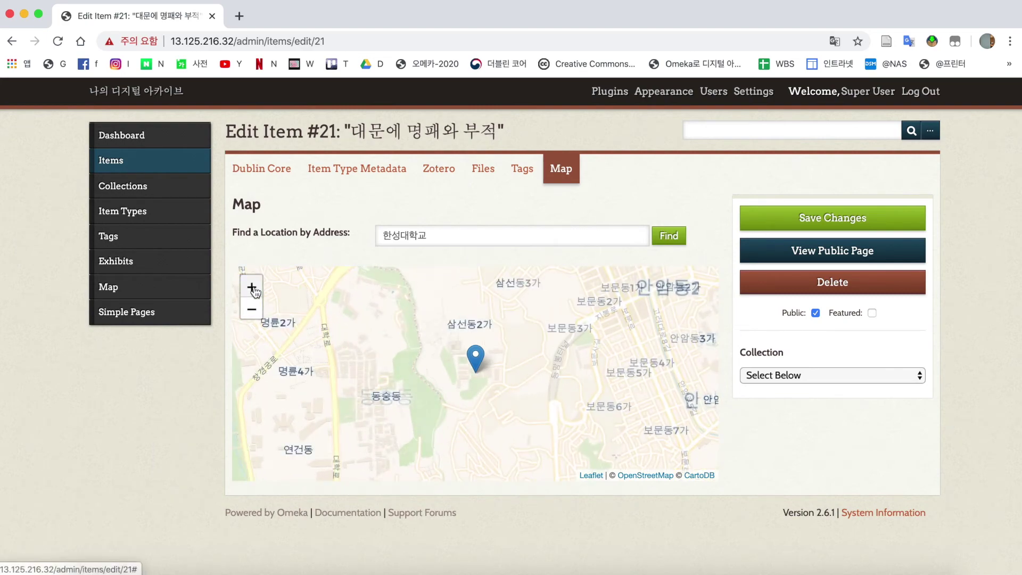
click(251, 287)
click(252, 288)
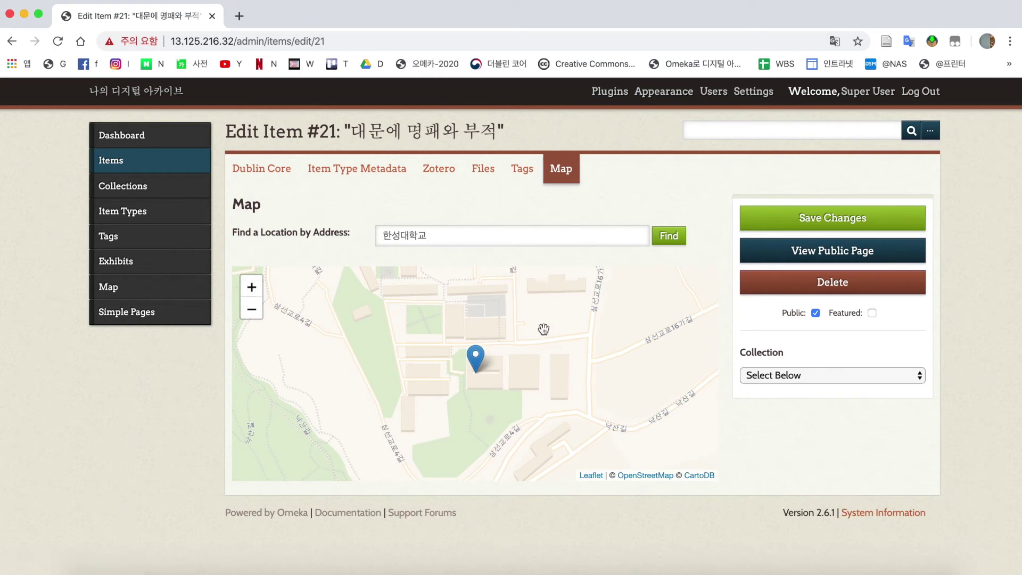
Step: Remove the item's location marker from the 한성대학교 campus on the map
mouse_move(428, 354)
mouse_down()
mouse_move(520, 306)
mouse_move(484, 351)
mouse_move(494, 349)
mouse_up()
click(494, 349)
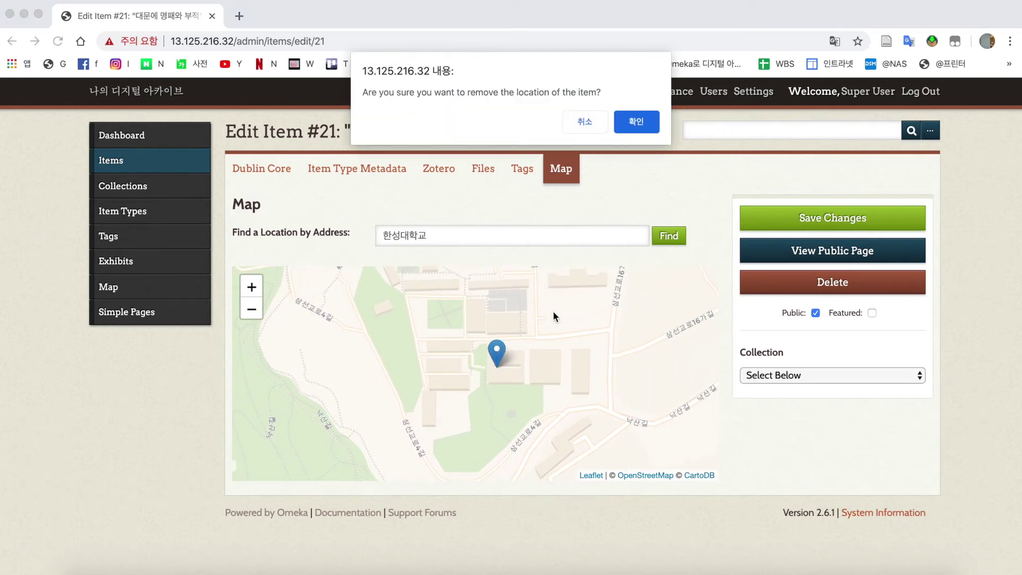
click(635, 122)
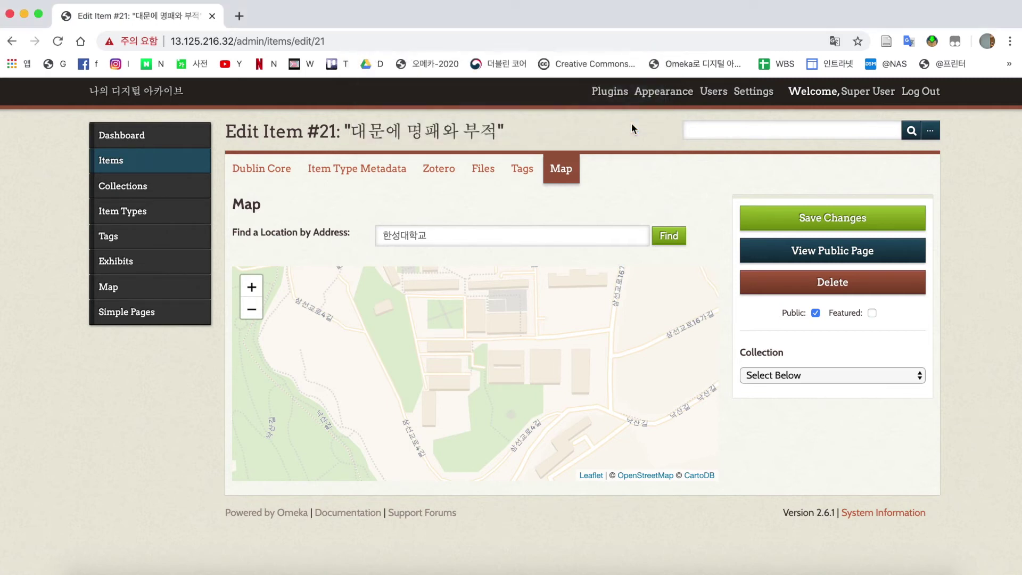
Step: Place the item's location marker on the open area west of 삼선공원 and save the item
drag(468, 350, 525, 308)
drag(490, 364, 521, 357)
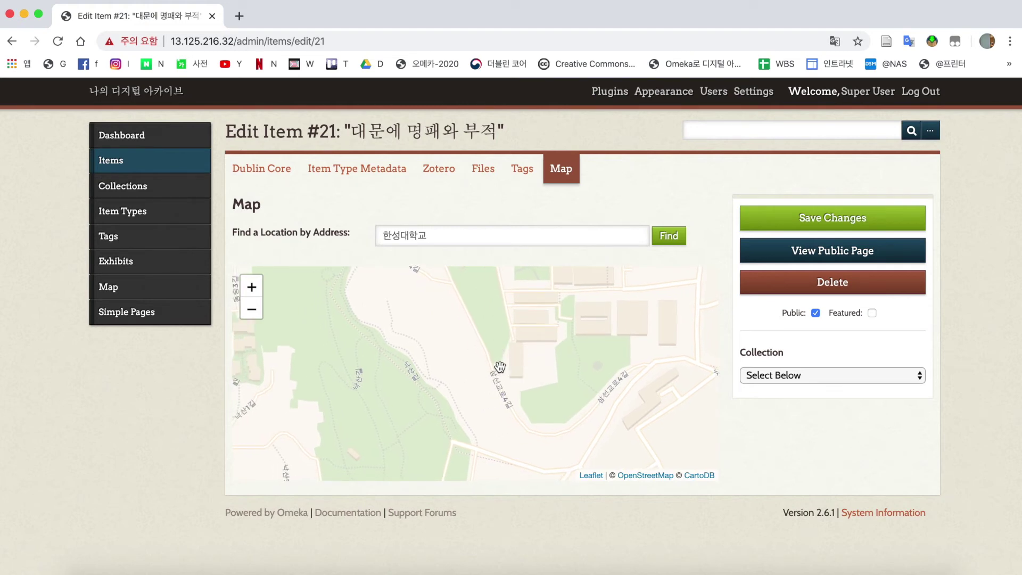
click(250, 290)
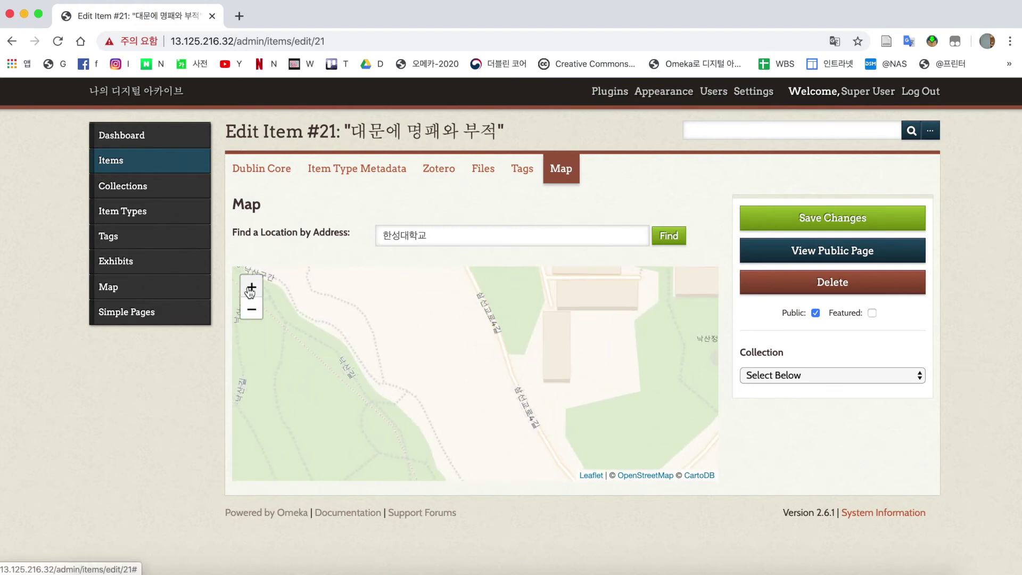
drag(416, 342, 414, 426)
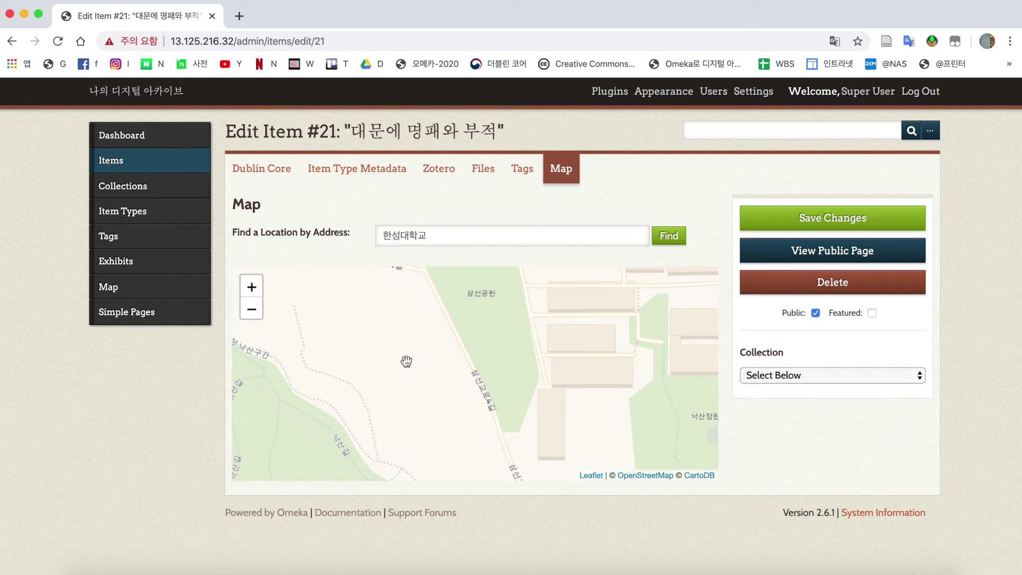
drag(406, 362, 448, 387)
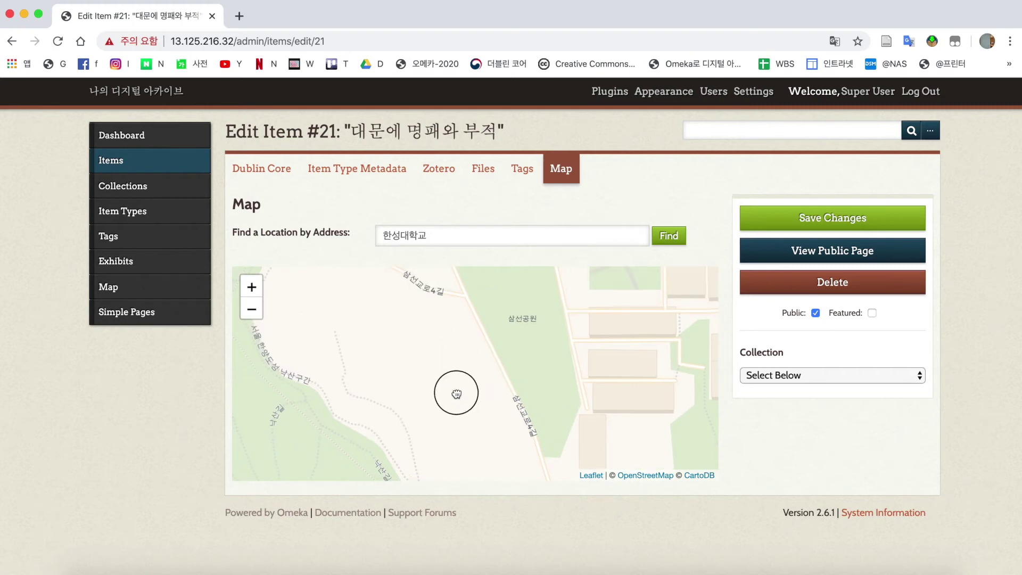
click(430, 346)
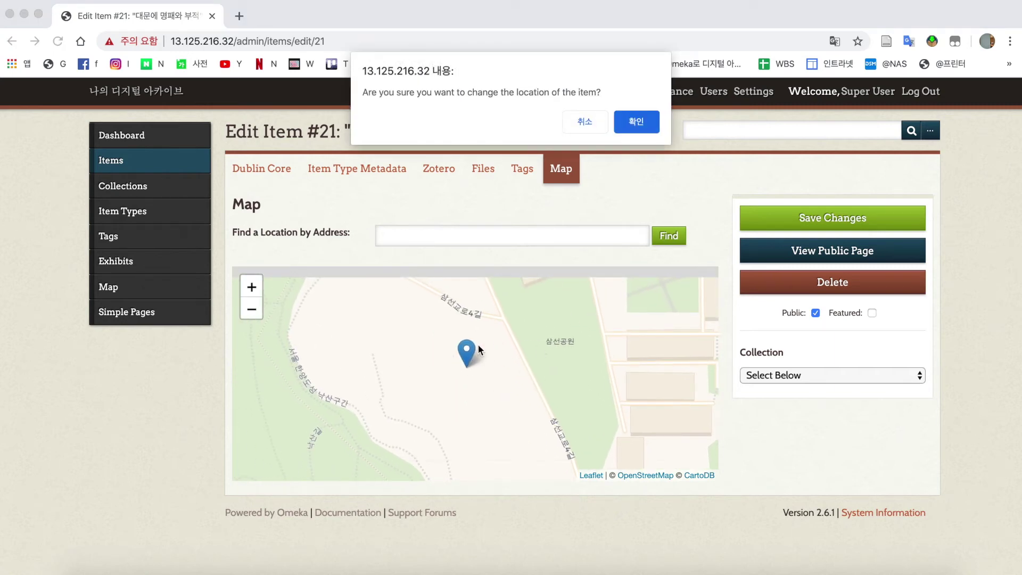
click(638, 120)
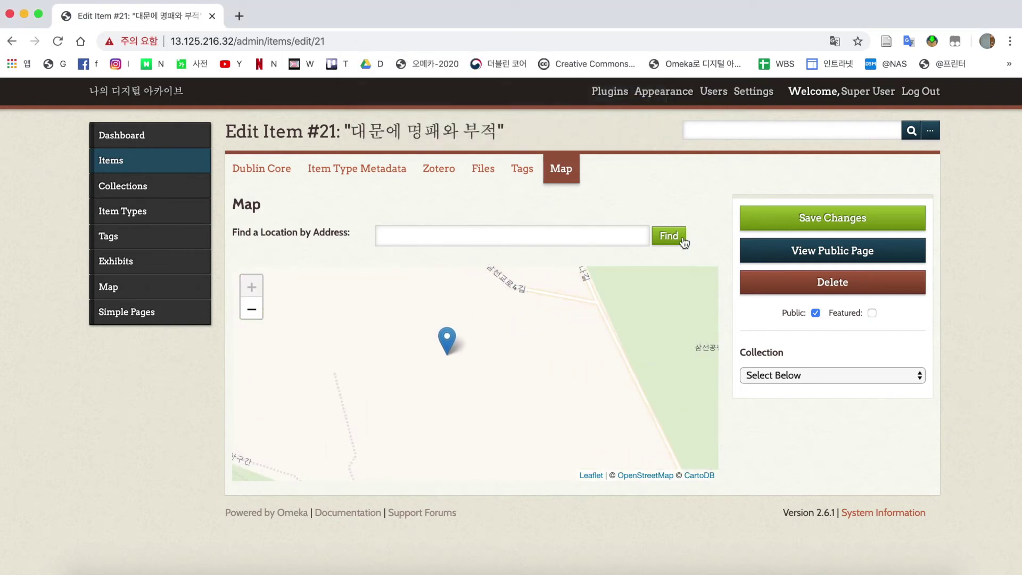
click(744, 221)
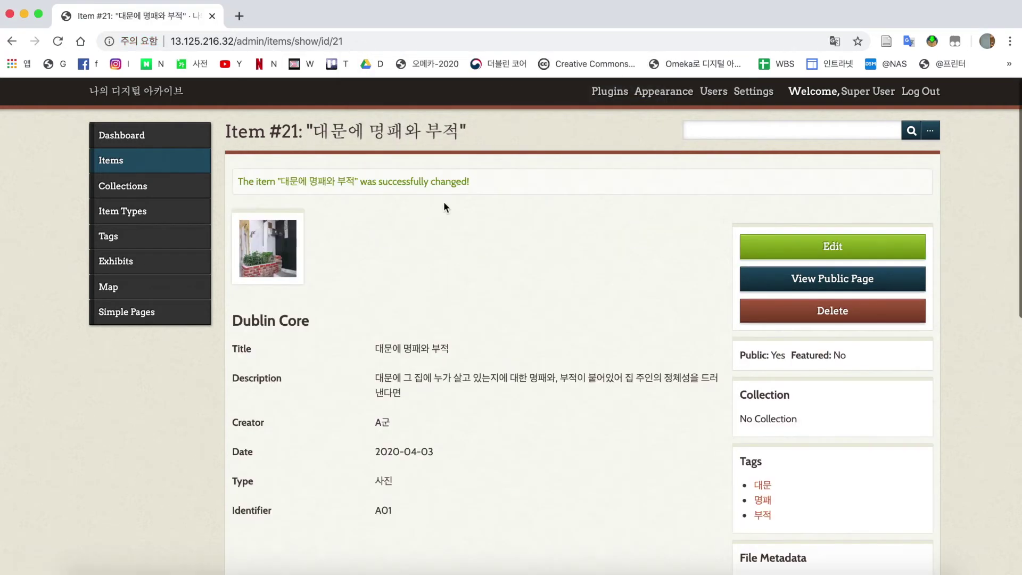
Step: Review the saved item record down to its Geolocation map
scroll(526, 246, down, 10)
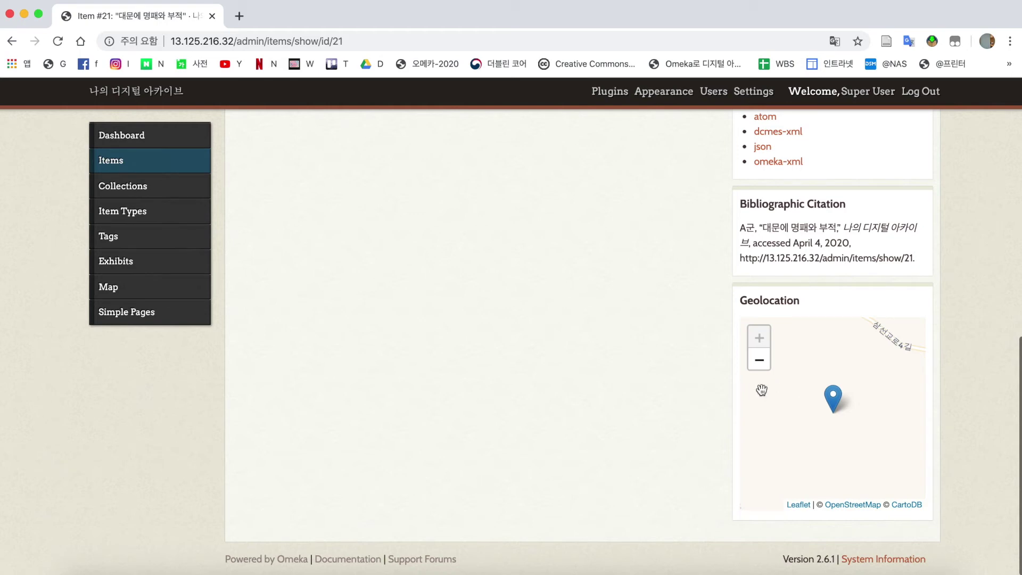
scroll(538, 380, up, 5)
scroll(539, 386, up, 4)
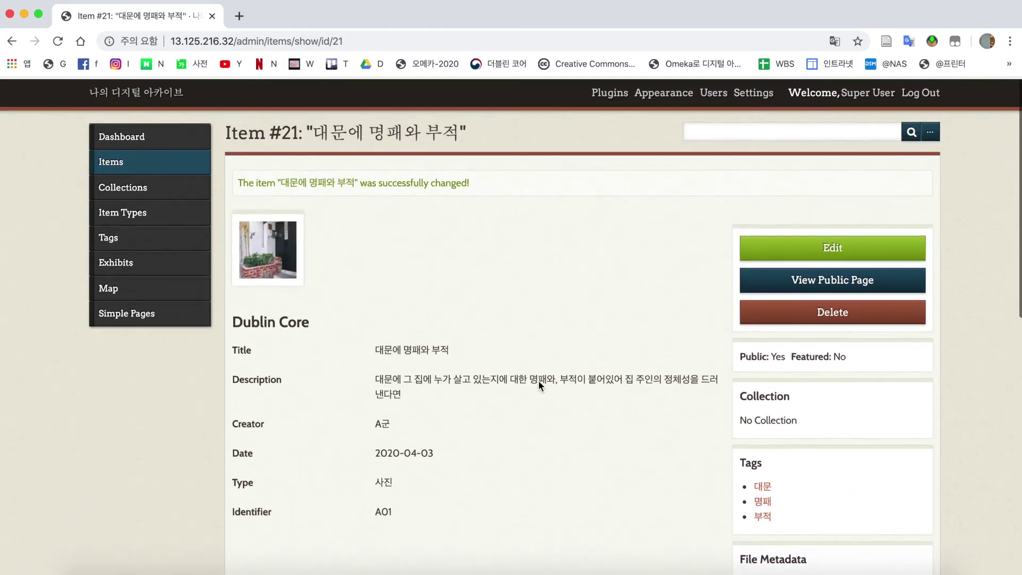
Step: Check the tags, image viewer and Geolocation map on the item's public page, then close that page
click(767, 279)
scroll(433, 282, down, 15)
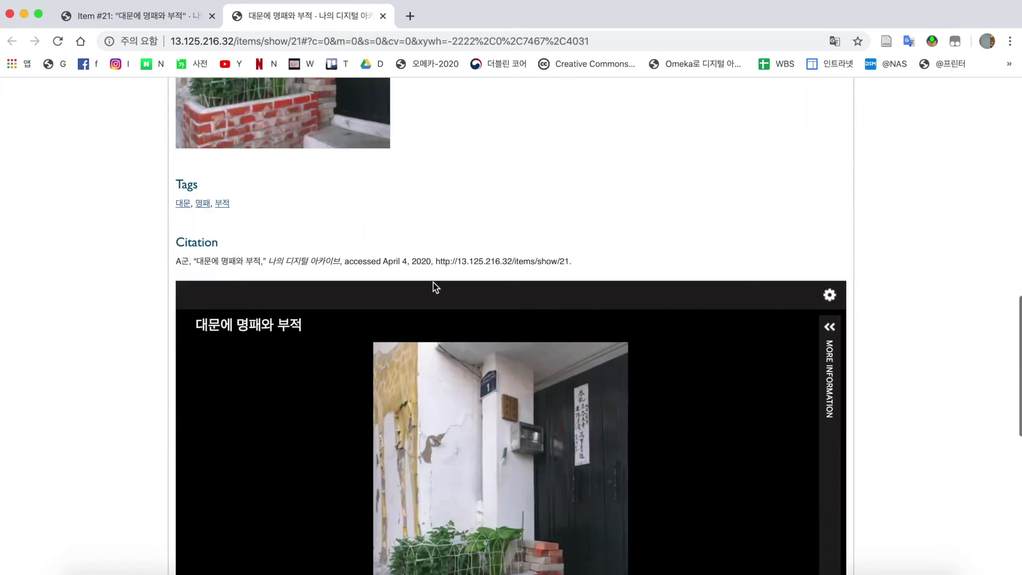
scroll(105, 334, down, 8)
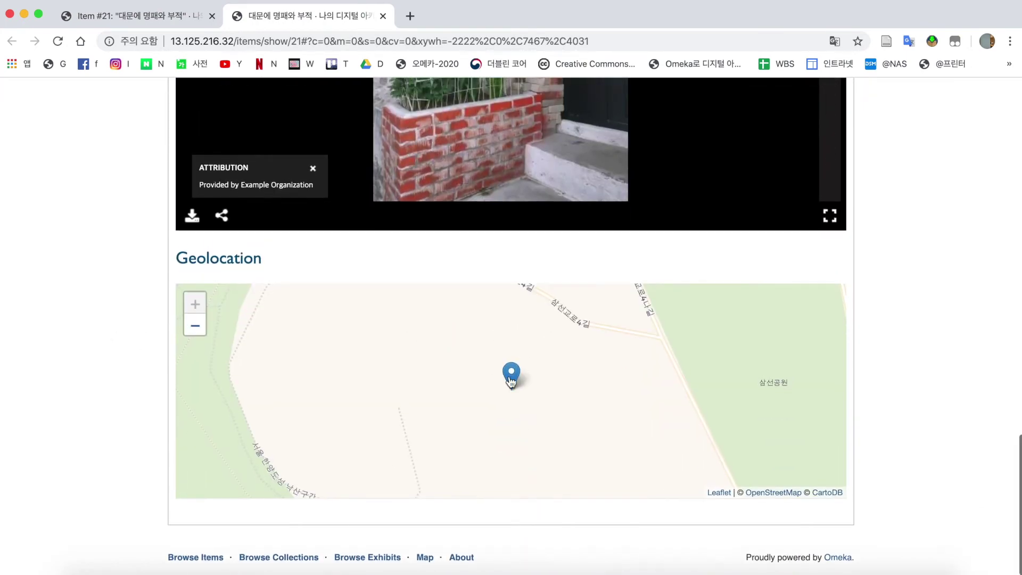
click(195, 326)
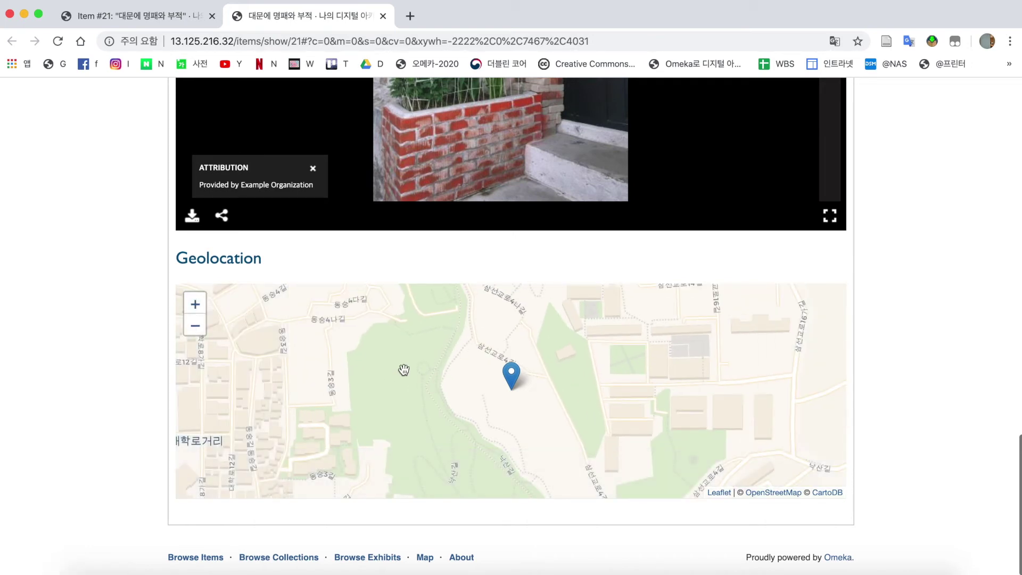
mouse_move(440, 370)
mouse_down()
mouse_move(467, 370)
mouse_move(390, 369)
mouse_up()
scroll(105, 330, up, 10)
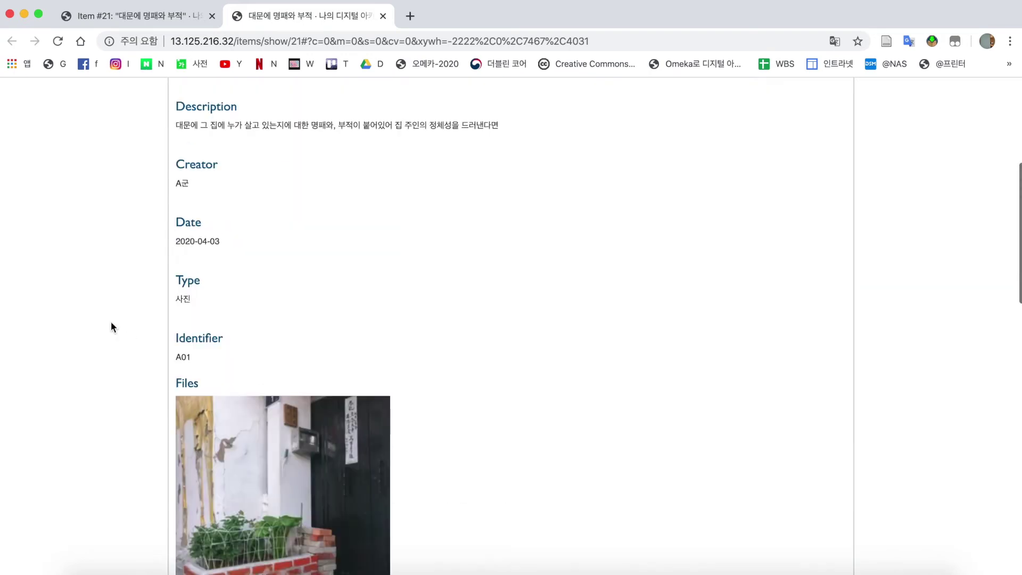
click(383, 16)
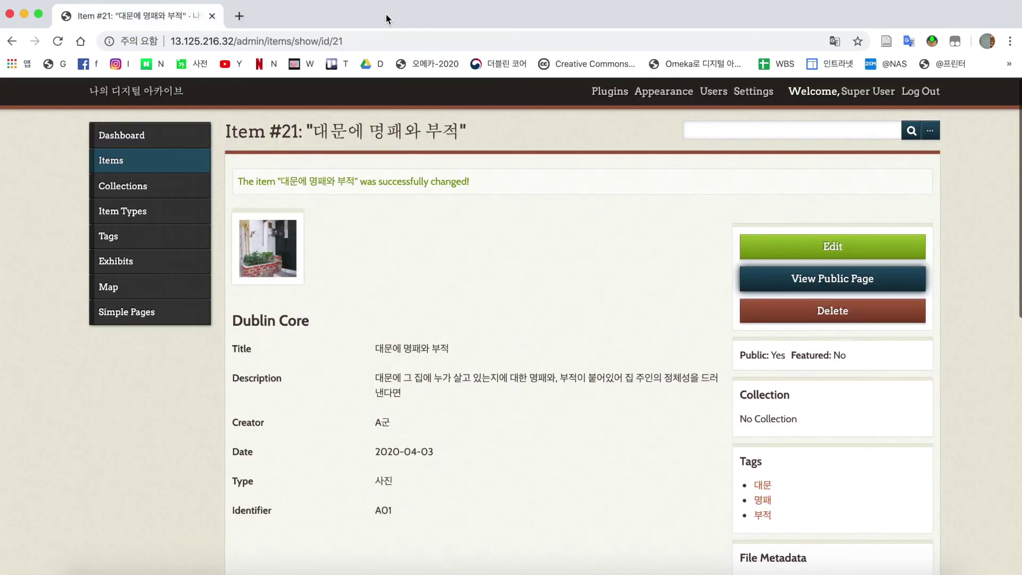
Step: Open Google Maps at map.google.com in a new browser tab
click(239, 16)
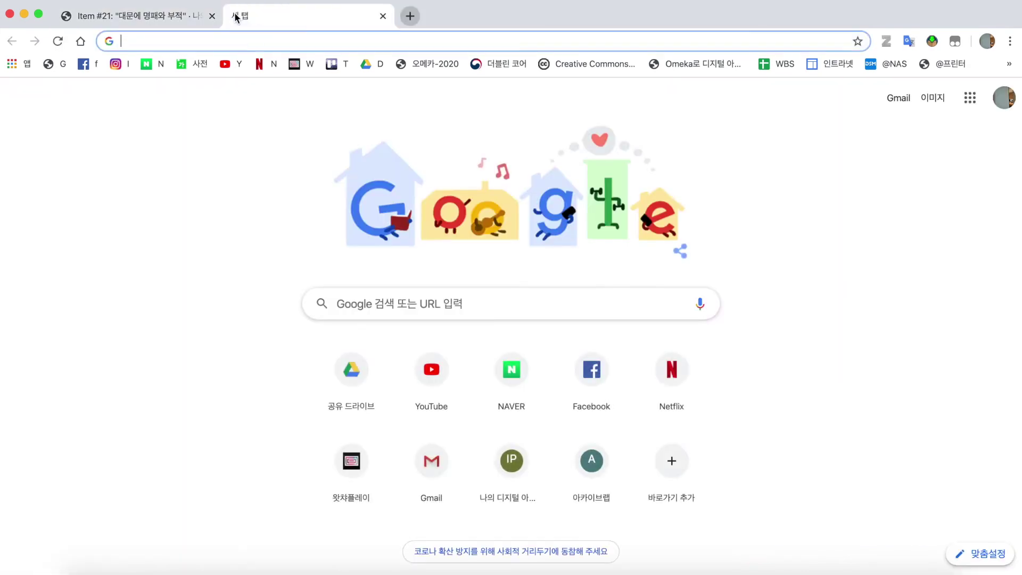
text(map.google.com)
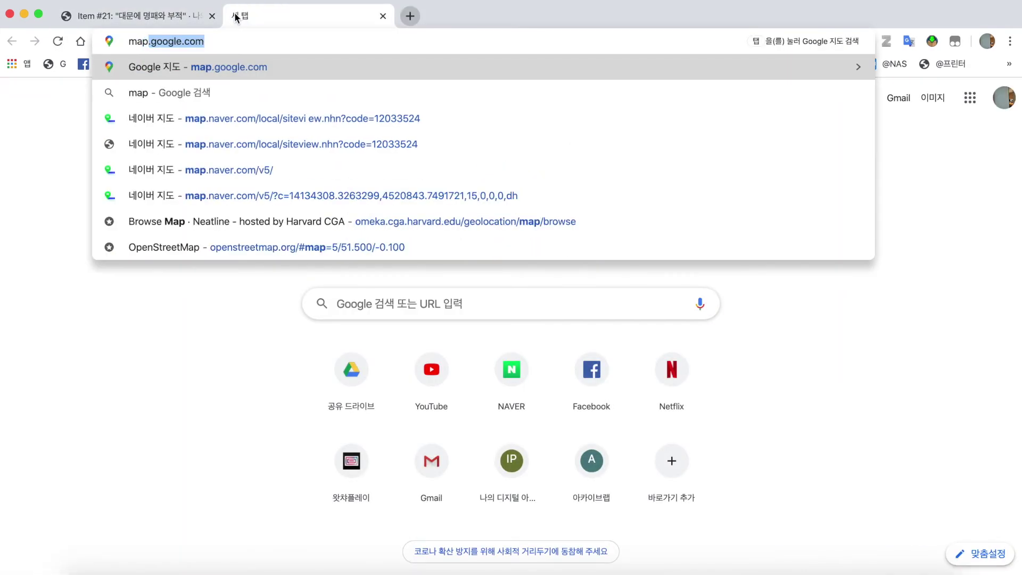
key(Return)
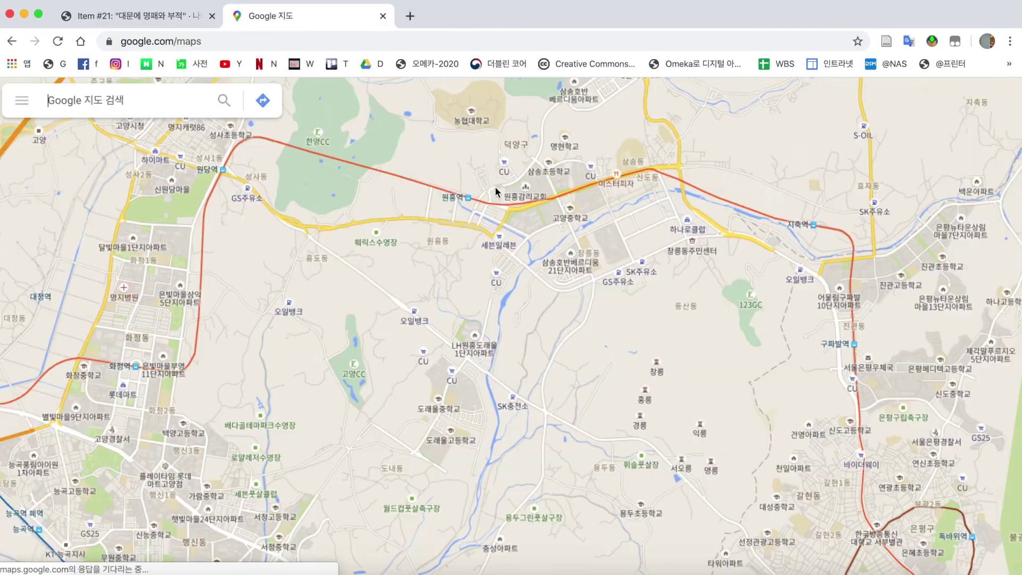
Step: Search Google Maps for 한성대학교
click(165, 100)
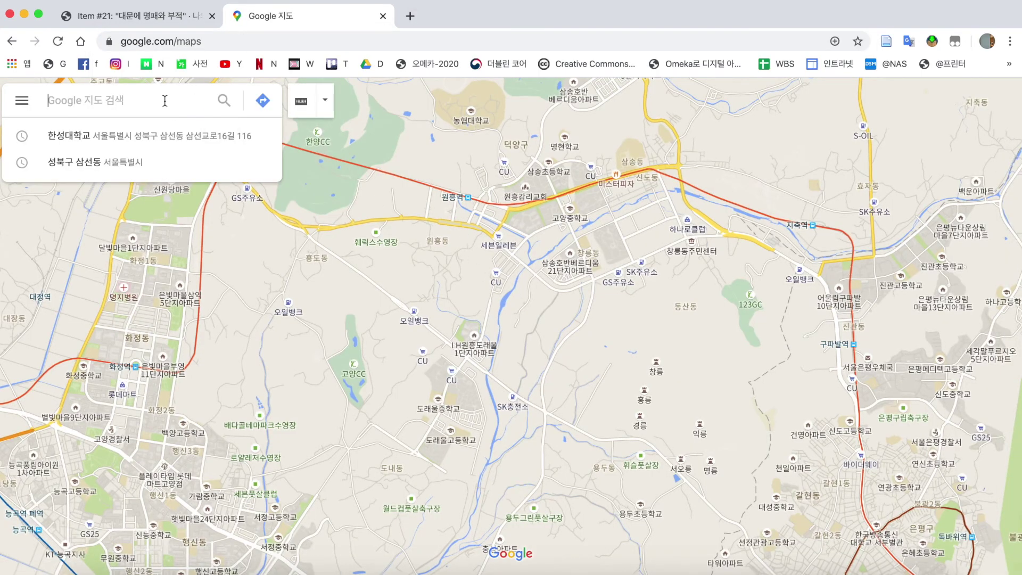
text(gkstj)
key(BackSpace)
key(BackSpace)
key(BackSpace)
key(BackSpace)
key(BackSpace)
text(한성댈)
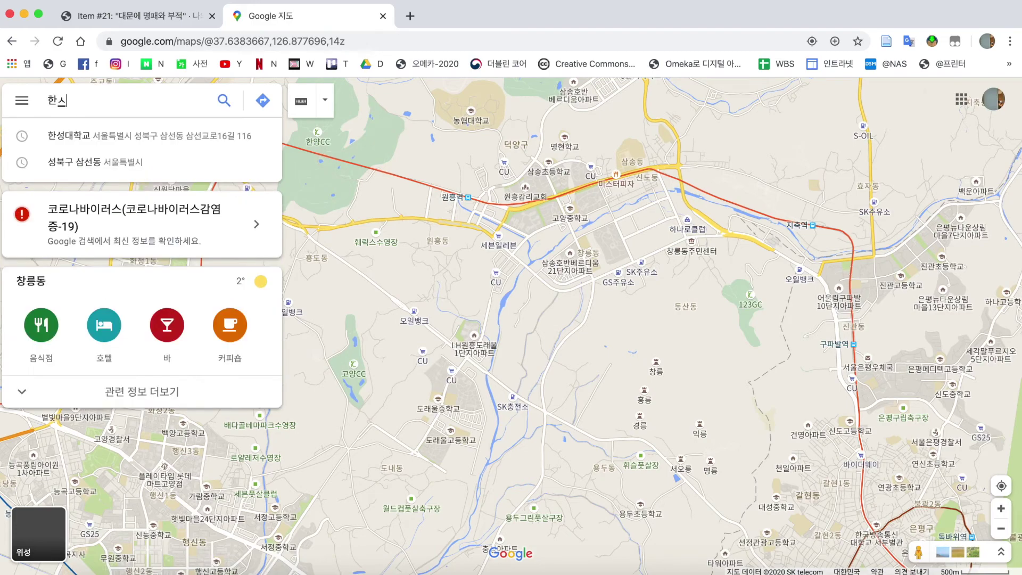
key(BackSpace)
text(학교)
key(Return)
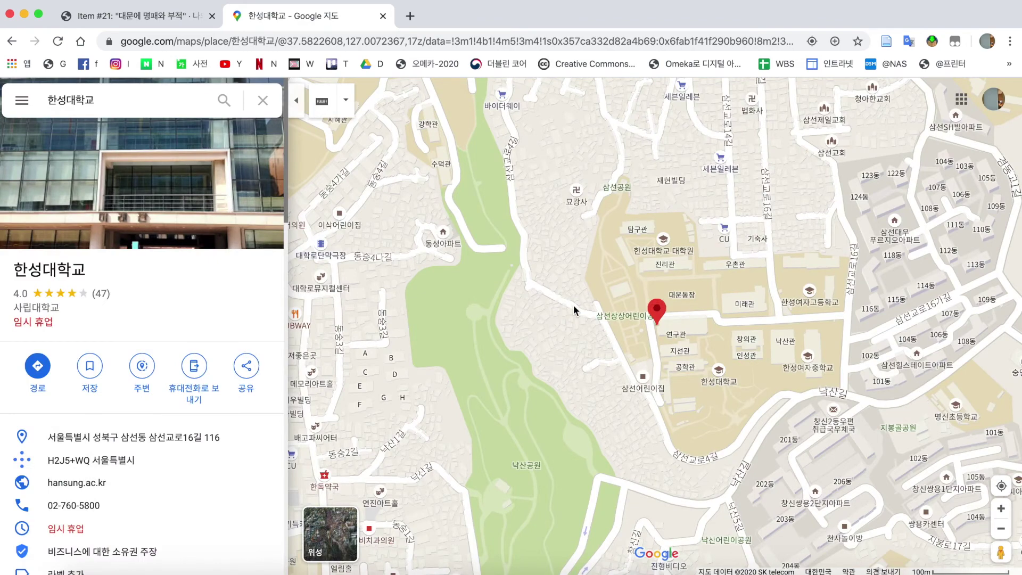
Step: Pick a point beside 삼선교로4길, west of 한성대학교, on the map and copy its latitude and longitude
drag(574, 310, 648, 296)
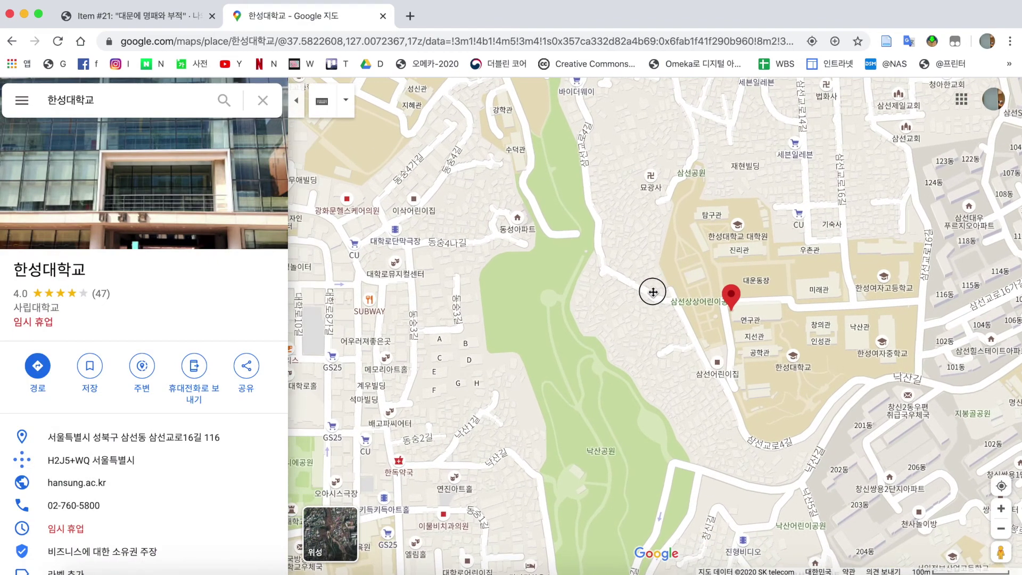
scroll(643, 302, up, 1)
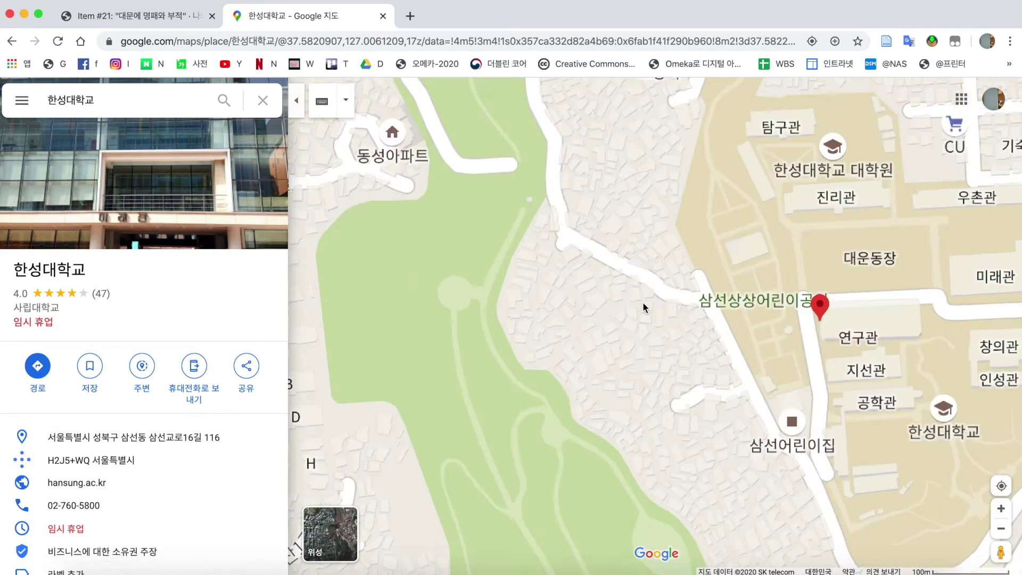
scroll(643, 302, up, 2)
scroll(643, 302, down, 2)
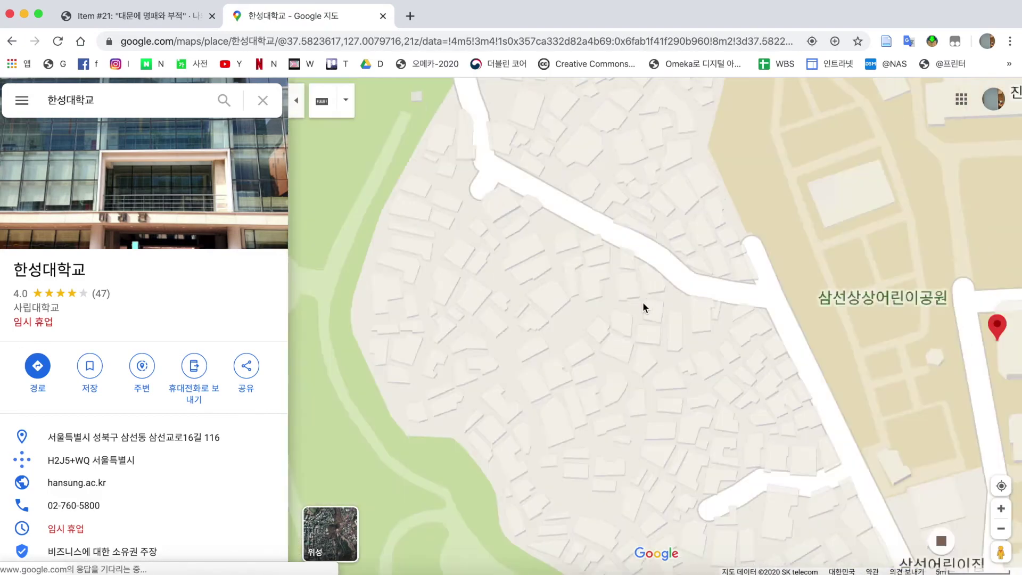
scroll(643, 302, up, 2)
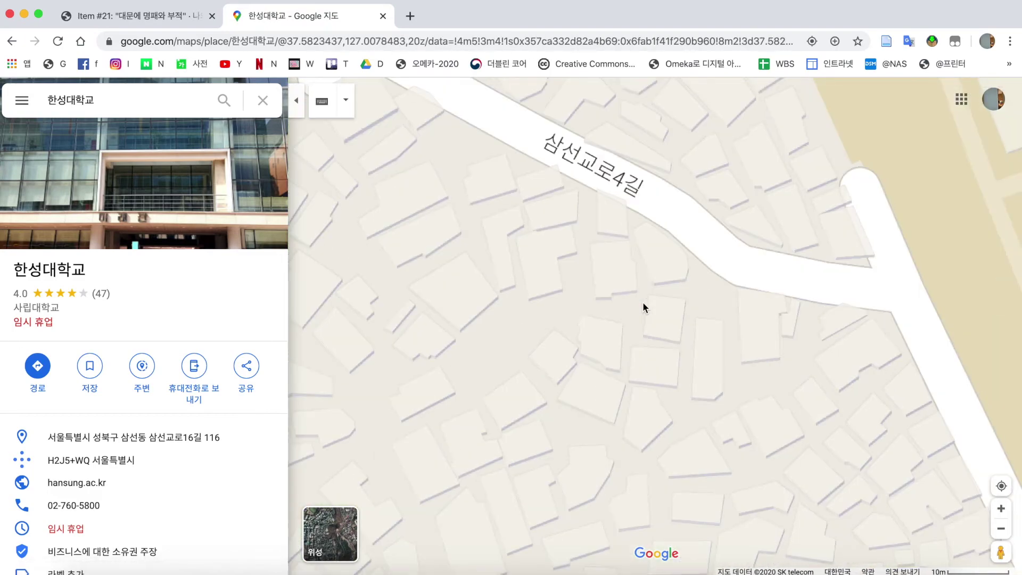
drag(640, 315, 534, 246)
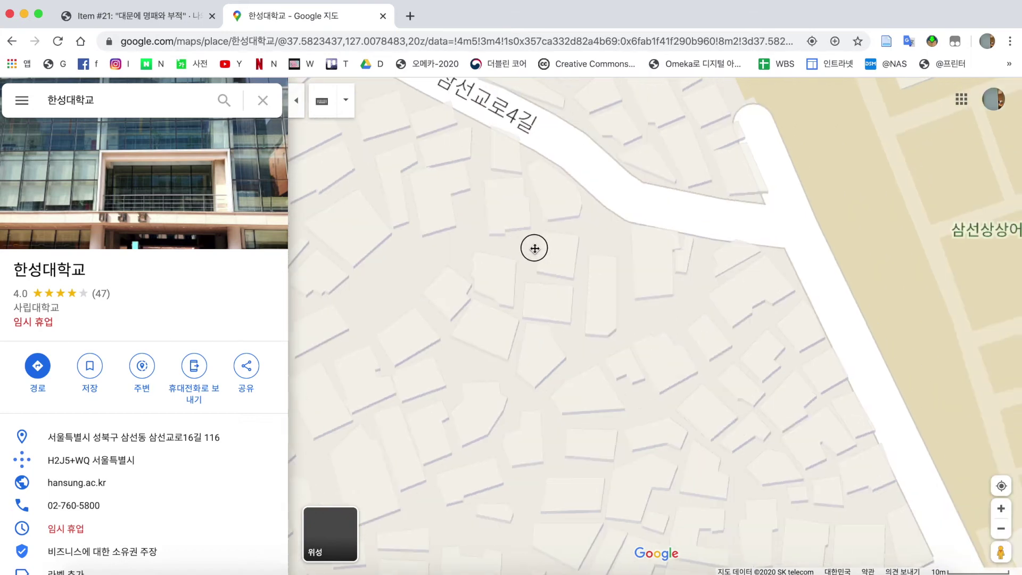
right_click(531, 162)
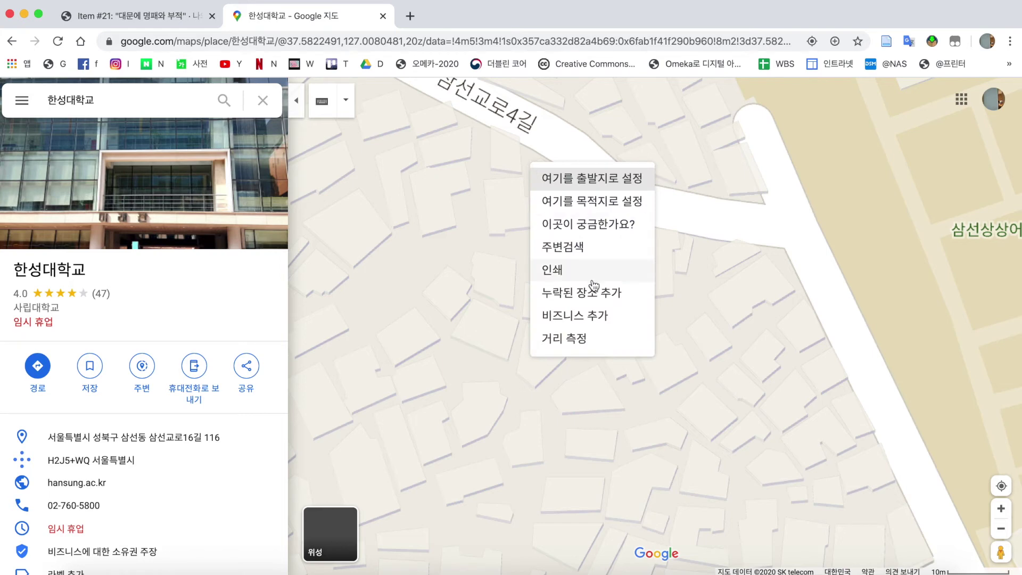
click(614, 228)
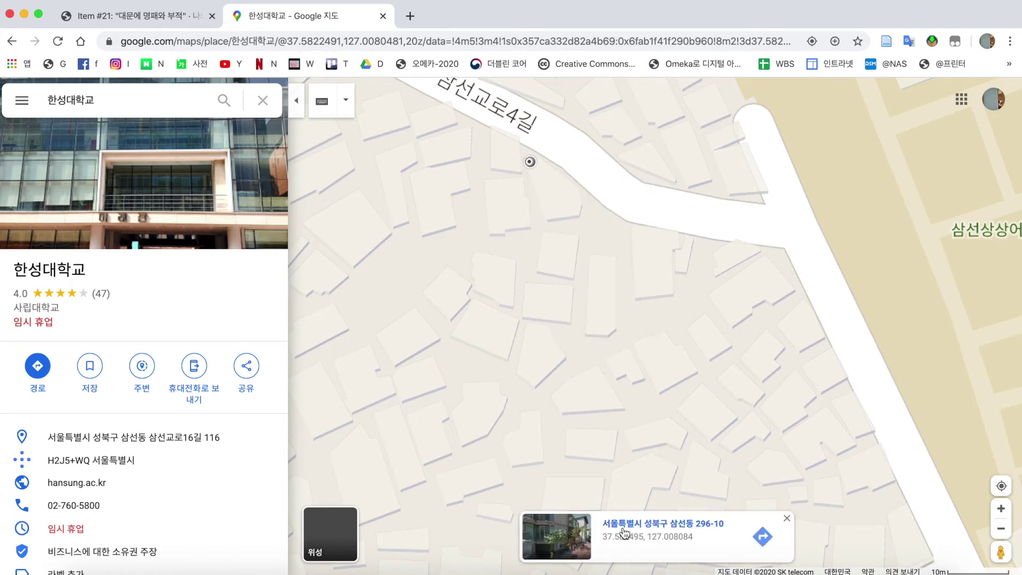
drag(602, 540, 694, 542)
key(super+c)
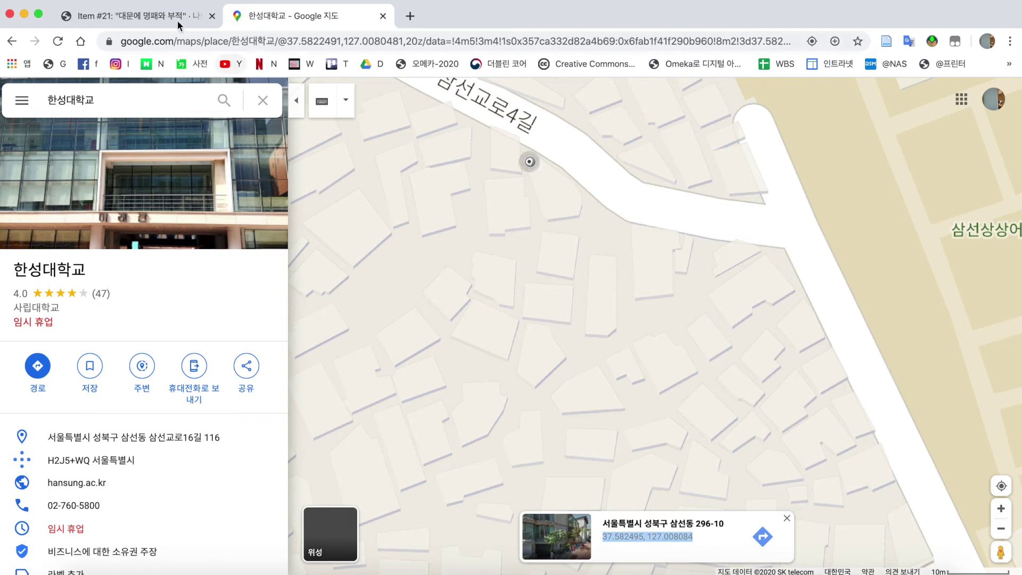
Step: Change the Omeka item's map location to the copied coordinates 37.582495, 127.008084, accept the location change and save the item
key(ctrl+shift+Tab)
click(768, 257)
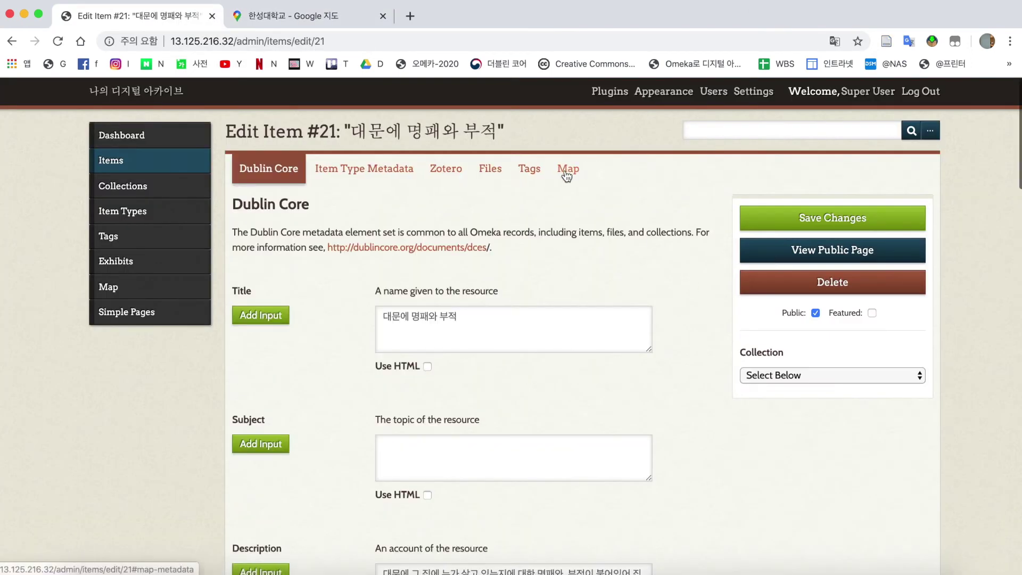
click(567, 169)
click(488, 234)
key(super+v)
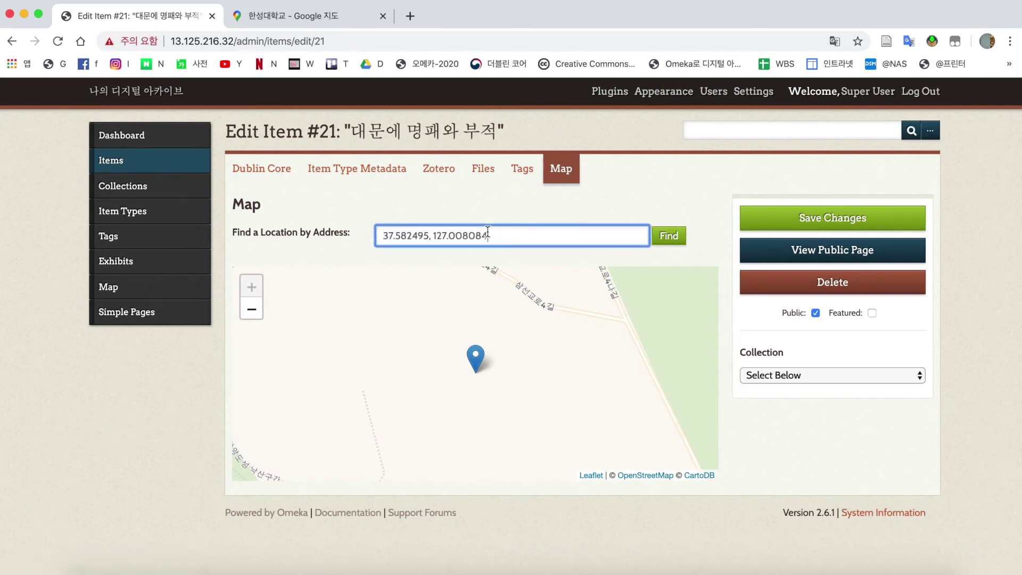
click(664, 238)
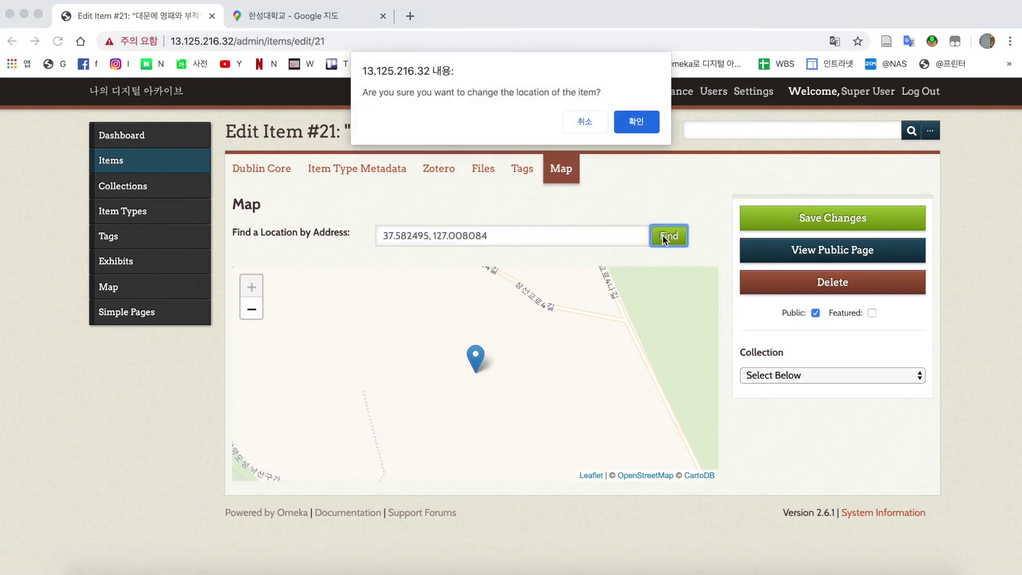
click(636, 122)
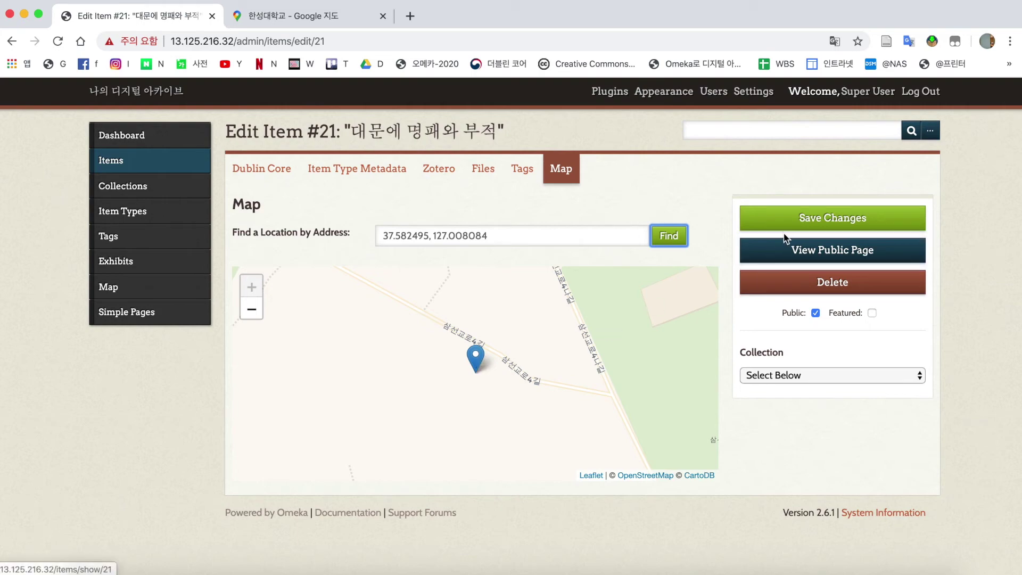
click(805, 221)
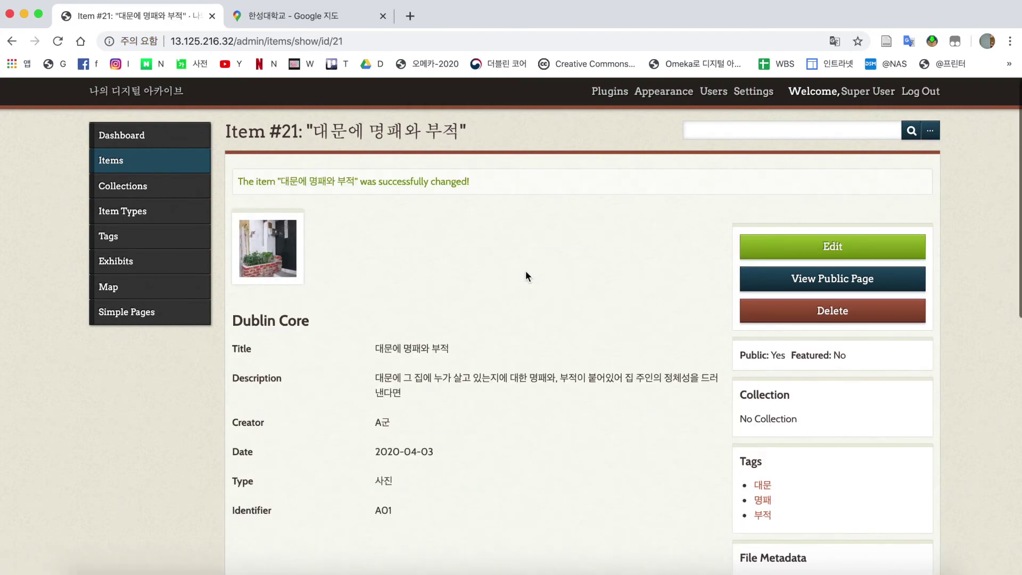
Step: Look over the saved item record, then reopen 대문에 명패와 부적 from the items list for editing
scroll(526, 272, down, 10)
scroll(526, 276, up, 10)
click(160, 158)
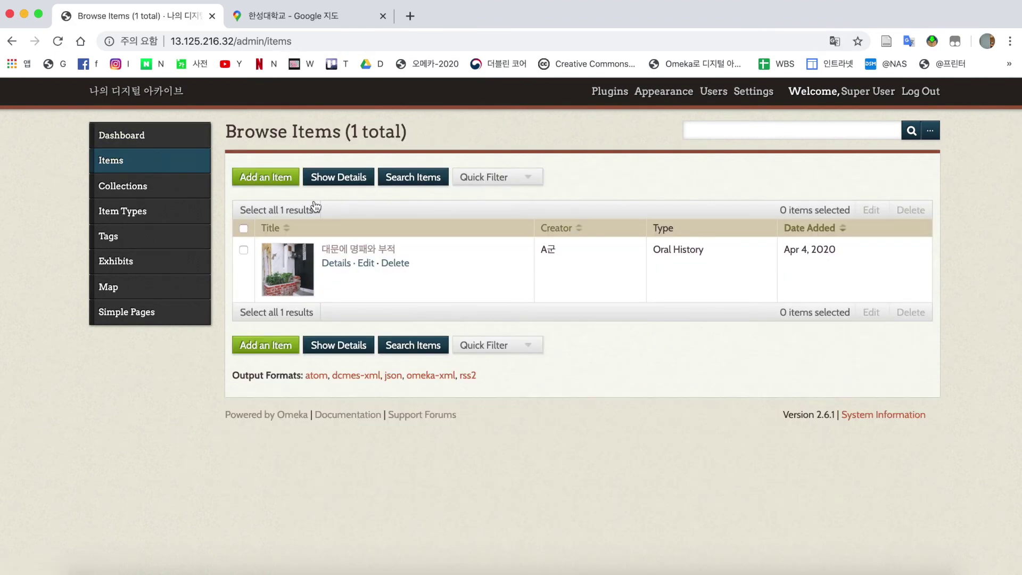
click(377, 249)
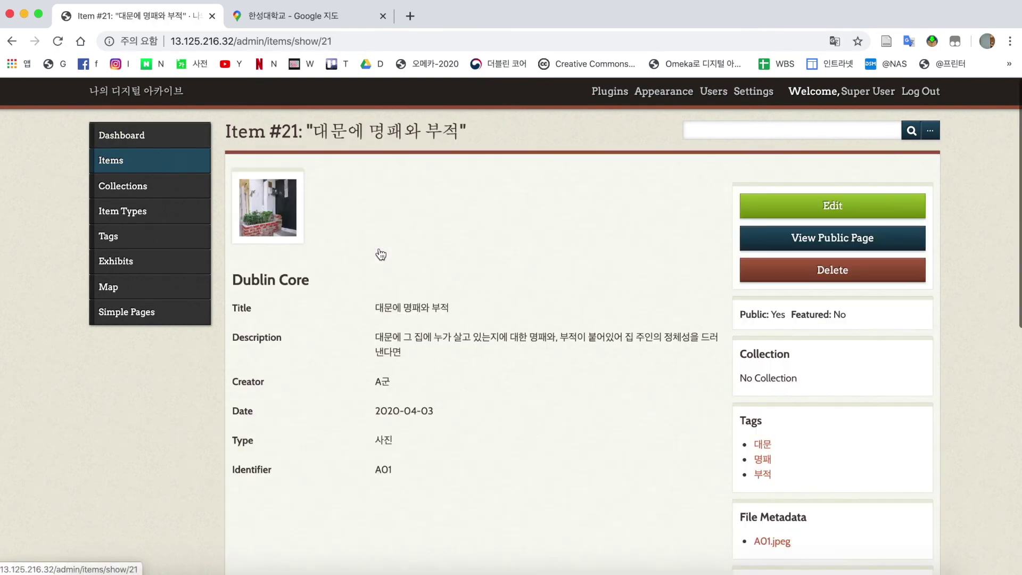
click(741, 205)
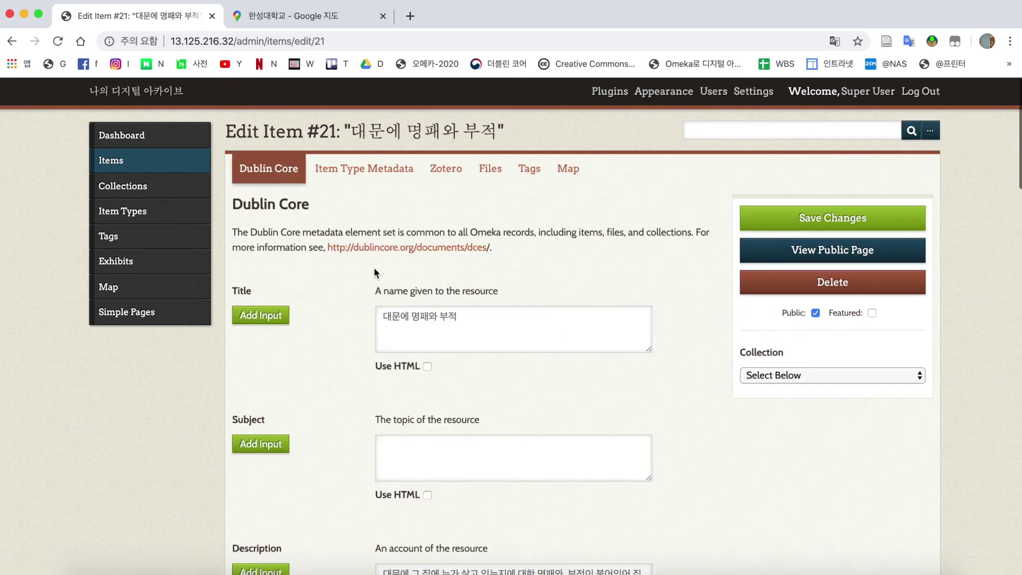
scroll(299, 288, down, 3)
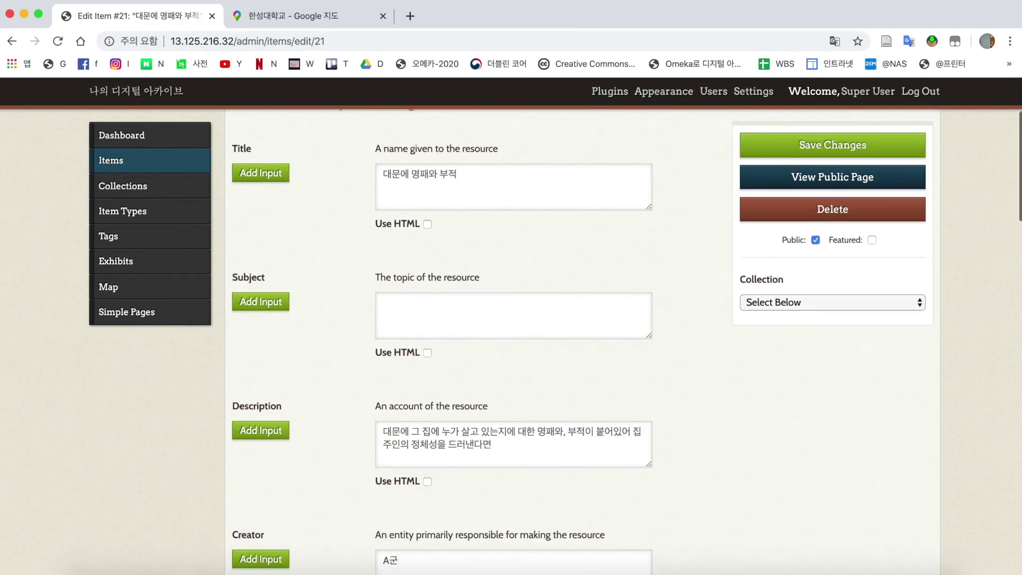
Step: In a new browser tab, open ahhn.github.com, its 2019 Omeka로 디지털 아카이브 만들기 course page and the 강의자료7 Dublin Core explanation
click(312, 22)
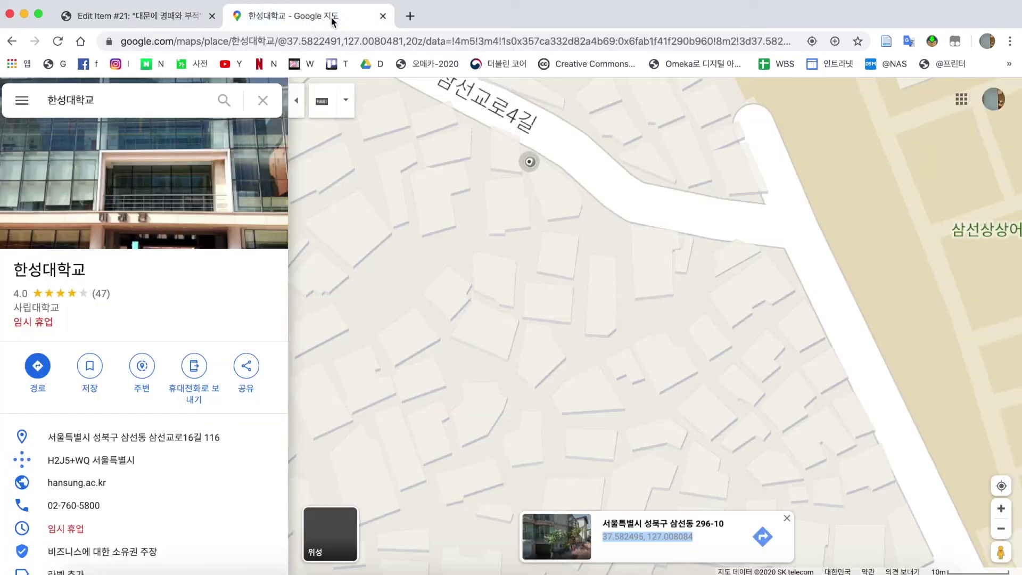
click(410, 16)
text(ahh)
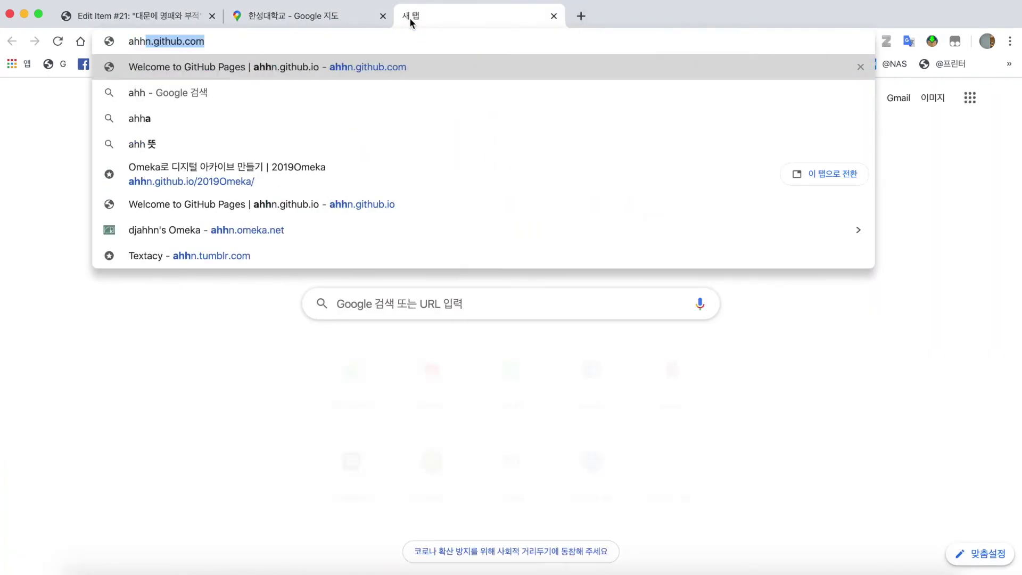
key(Return)
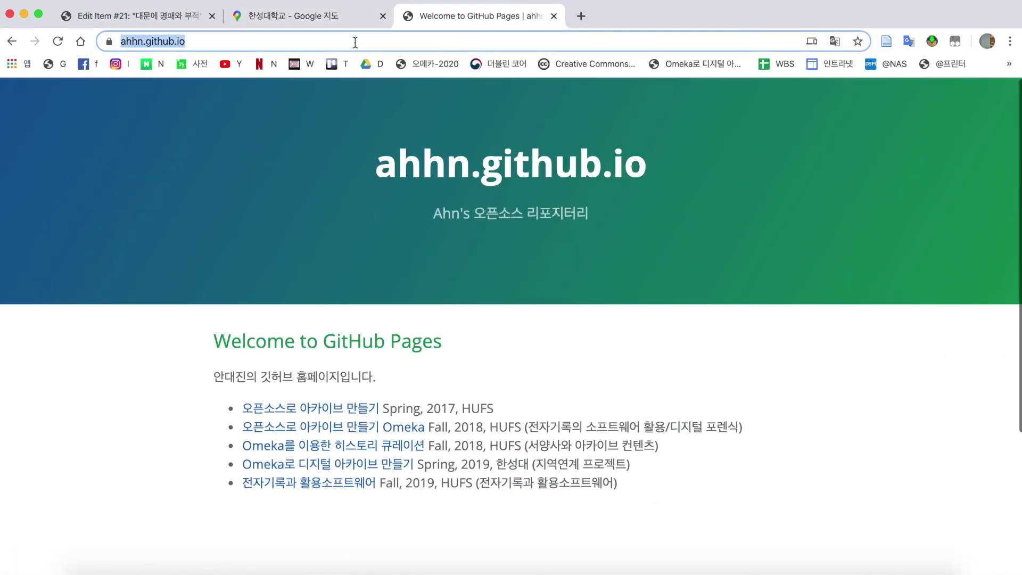
text(ahh)
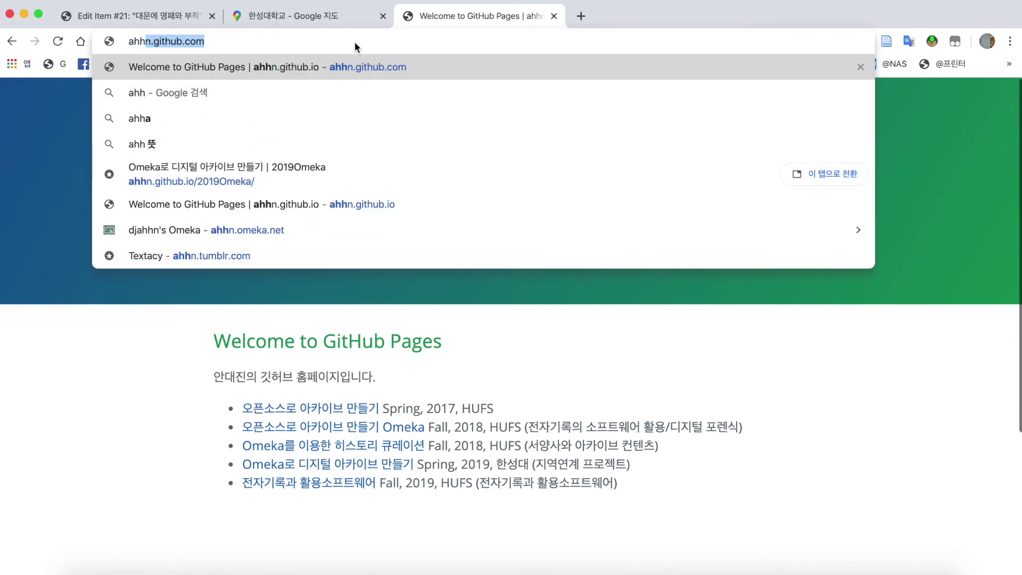
key(Return)
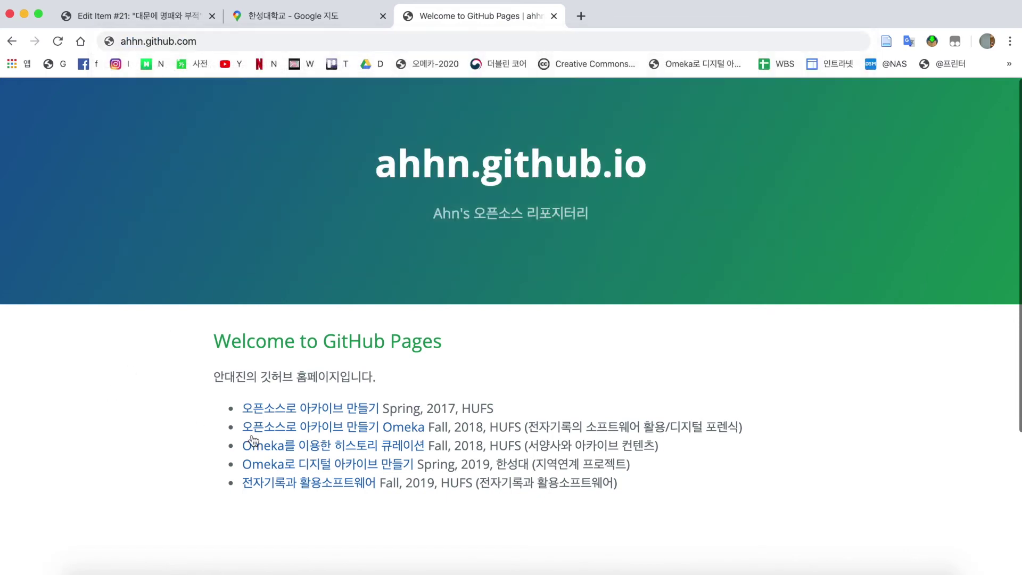
click(318, 462)
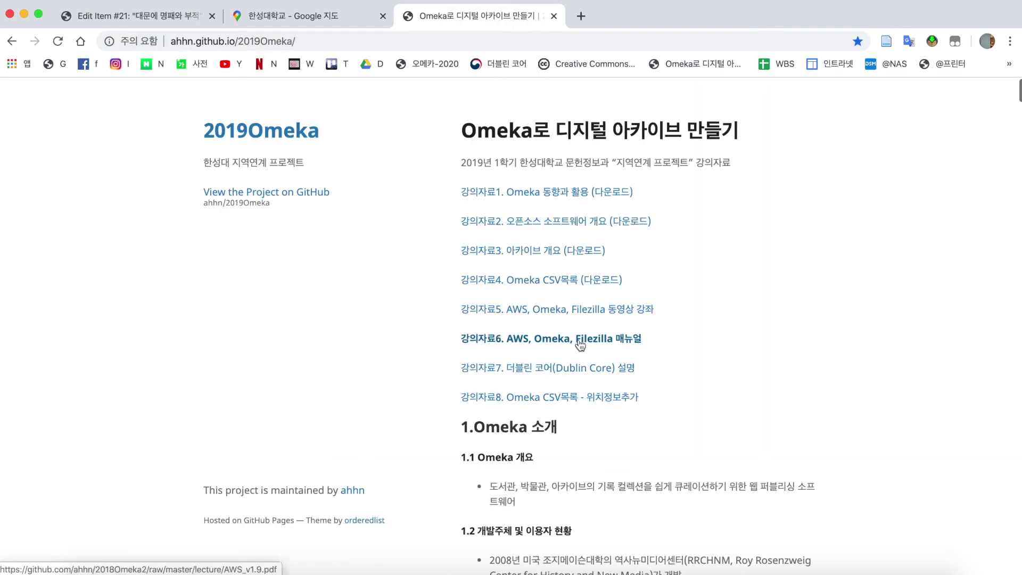
click(569, 372)
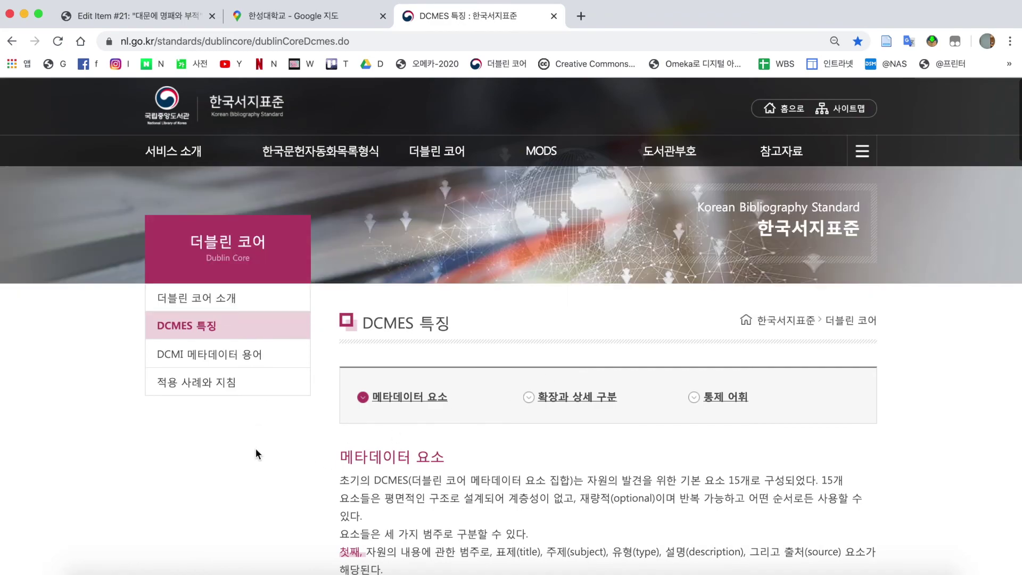
Step: Read the Dublin Core element diagram and the descriptions of the 15 metadata elements from Title to Rights
scroll(425, 435, down, 10)
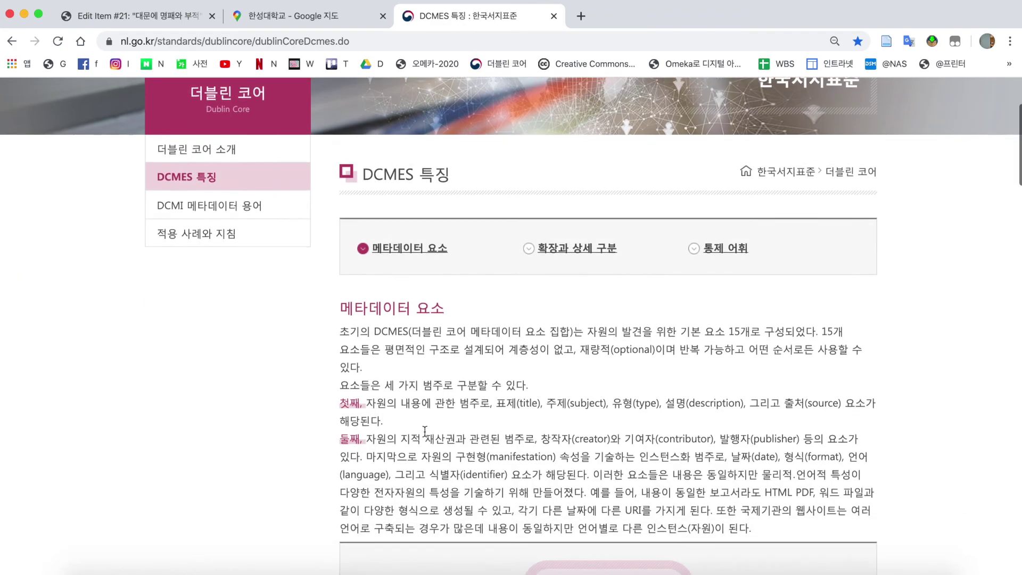
scroll(423, 430, down, 3)
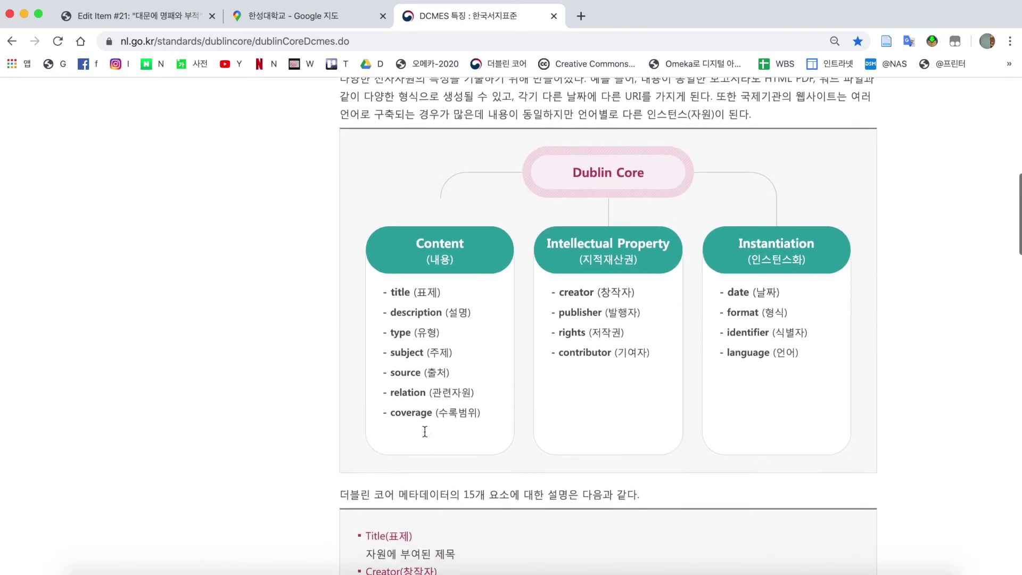
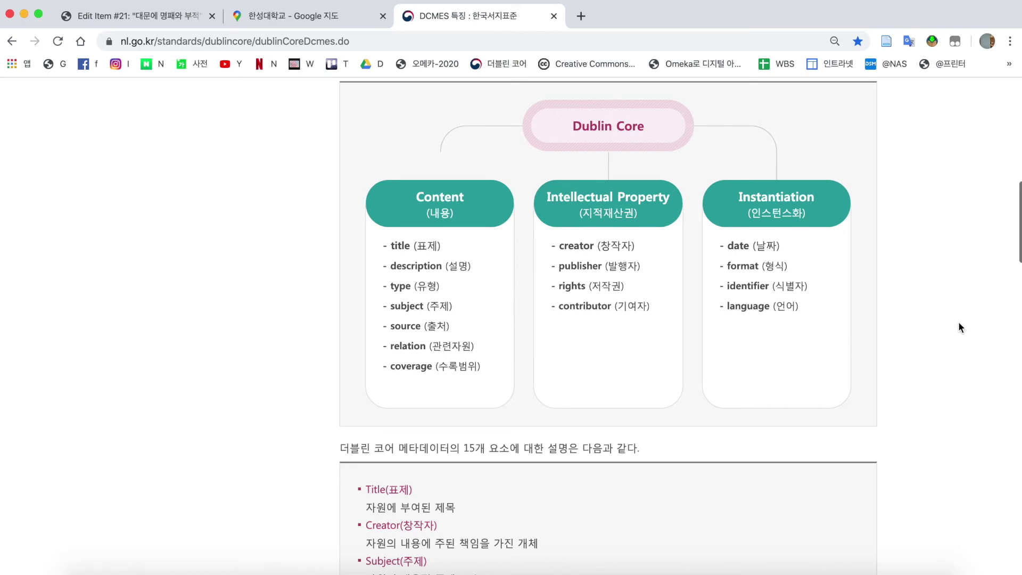
scroll(958, 324, down, 6)
scroll(960, 327, down, 1)
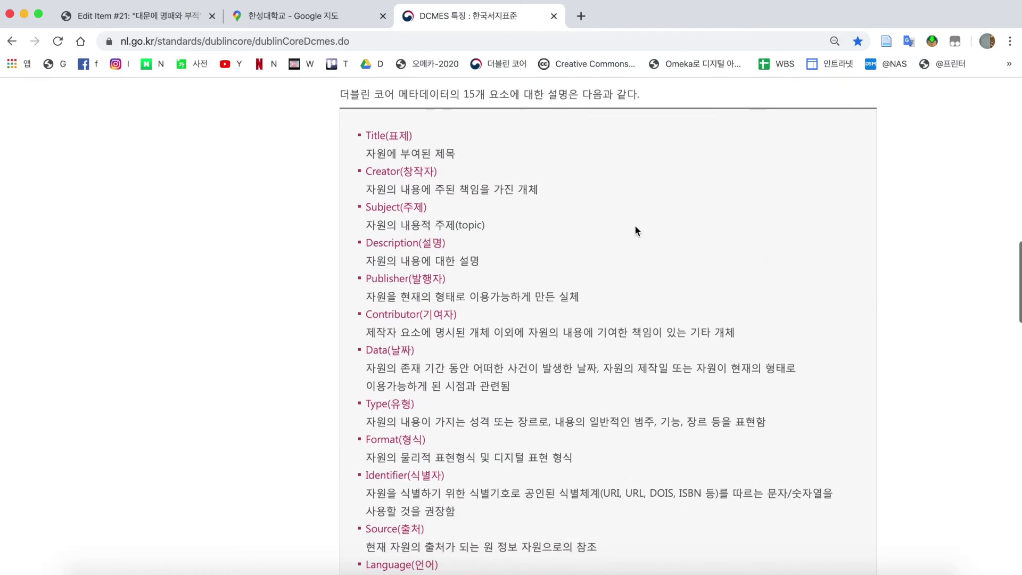
drag(376, 98, 504, 100)
click(525, 99)
triple_click(407, 226)
click(406, 226)
scroll(407, 226, down, 2)
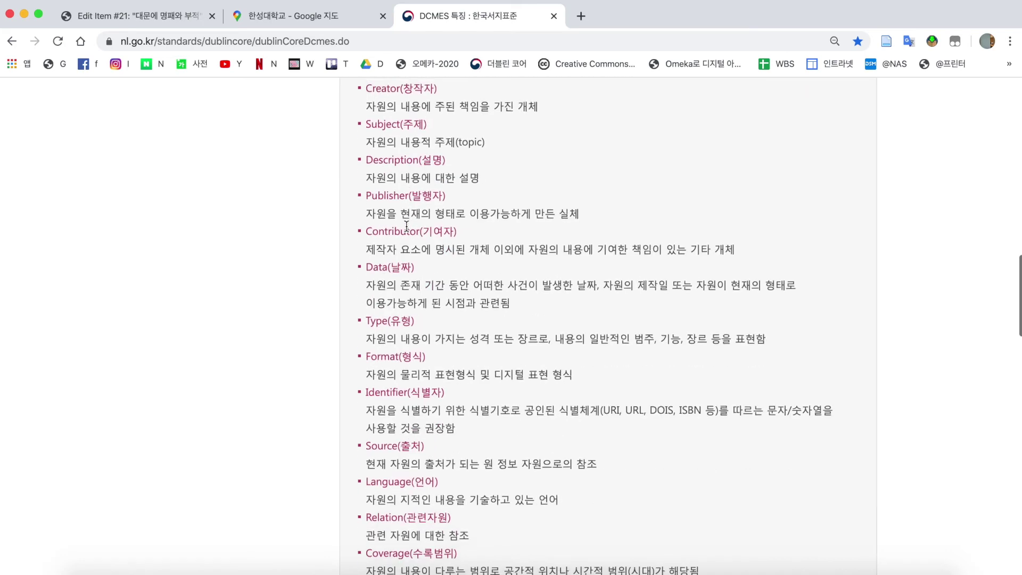
triple_click(453, 374)
click(453, 374)
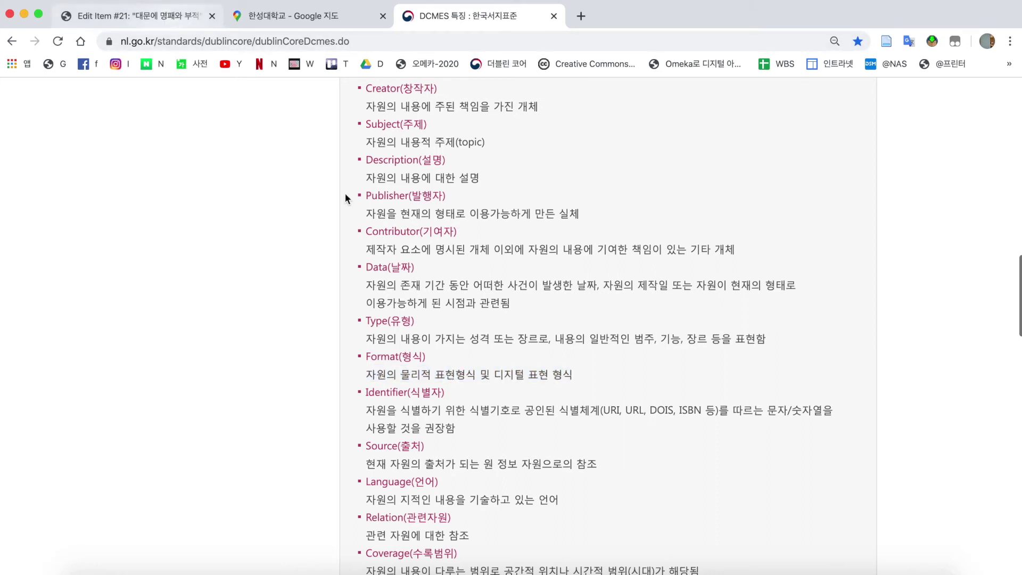
scroll(426, 302, down, 3)
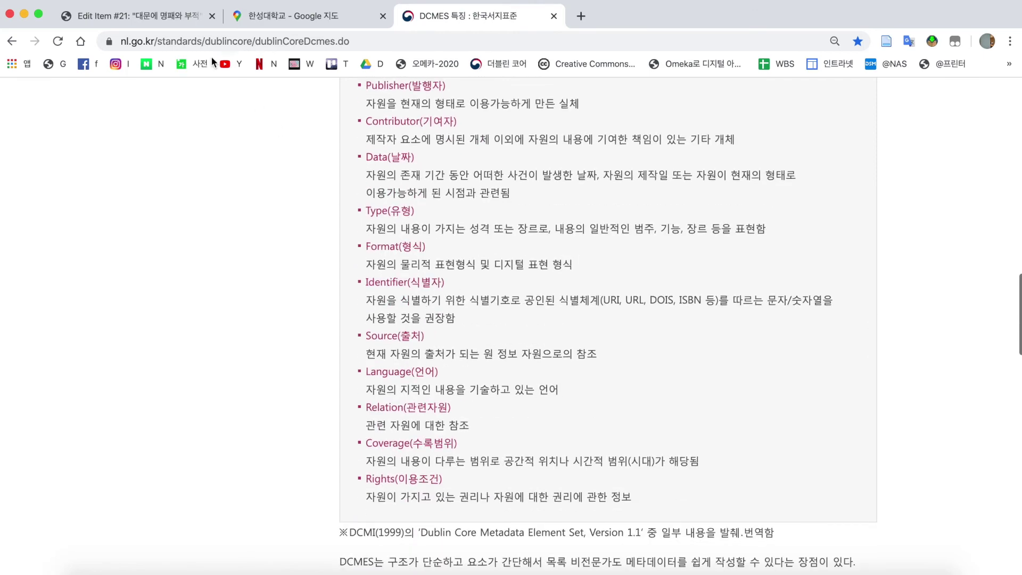
Step: Return to the edit form of item 대문에 명패와 부적 and go through its Dublin Core metadata to the Format field
click(155, 15)
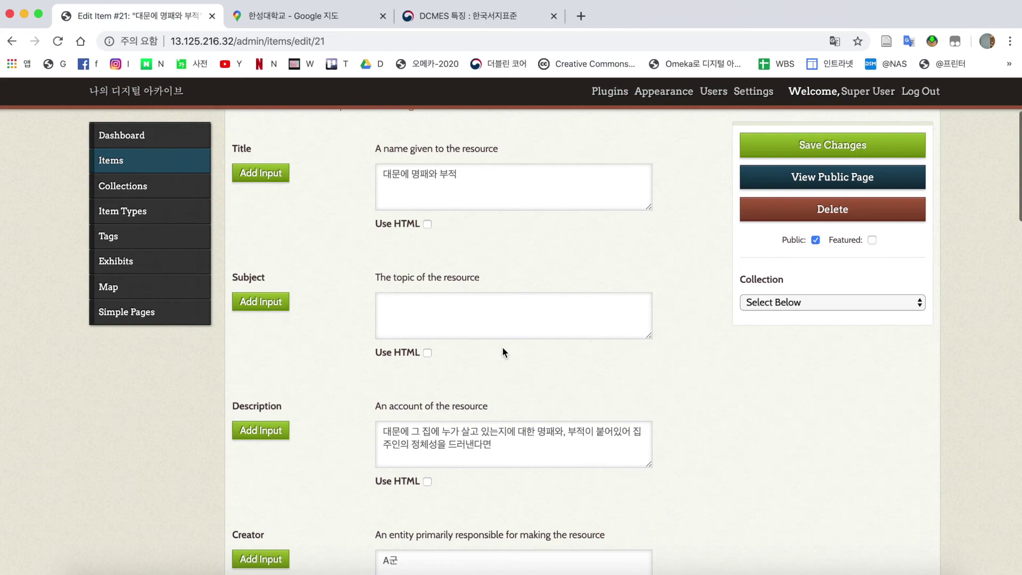
scroll(546, 328, down, 3)
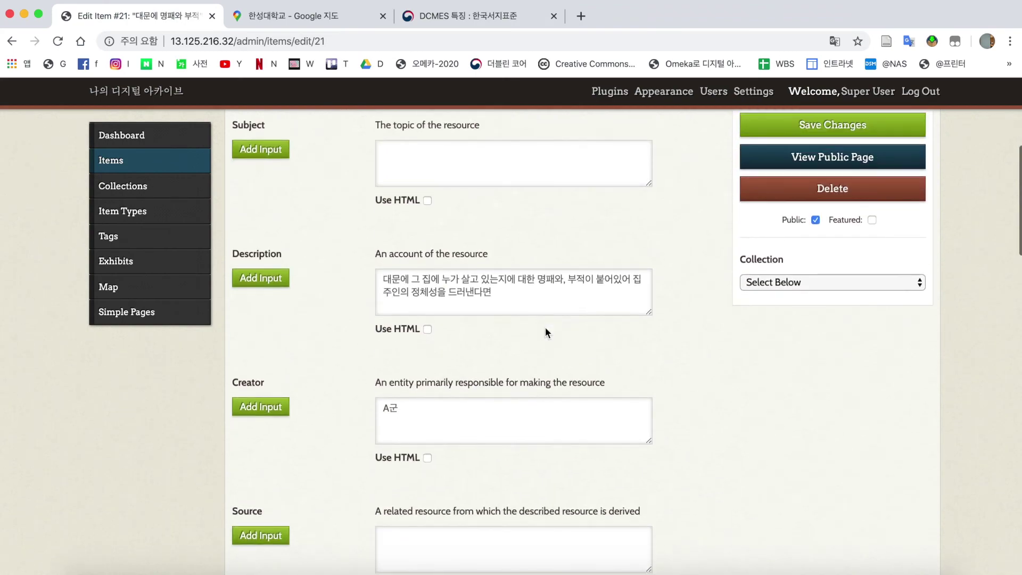
scroll(456, 327, down, 8)
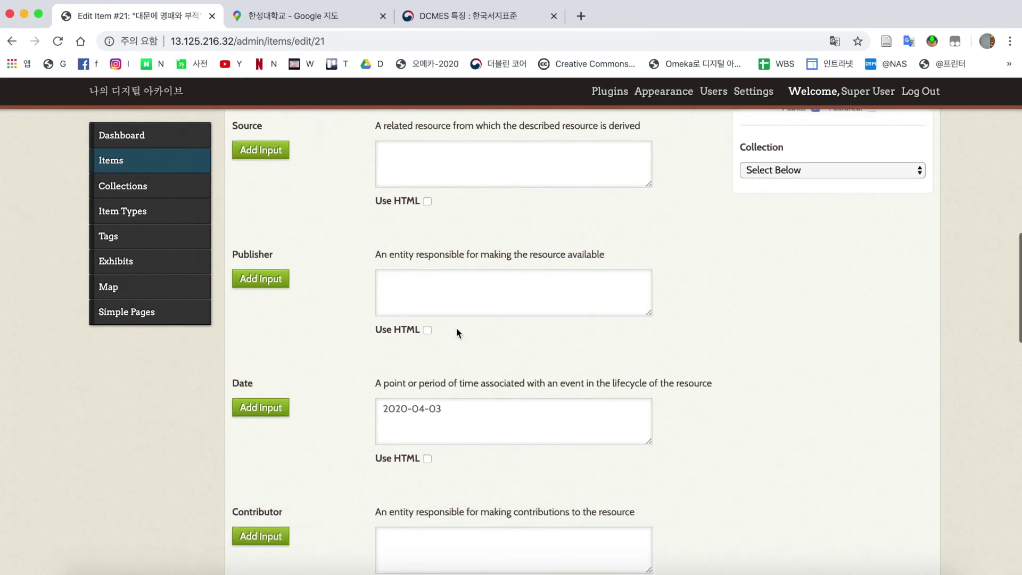
scroll(456, 327, down, 4)
scroll(457, 327, down, 8)
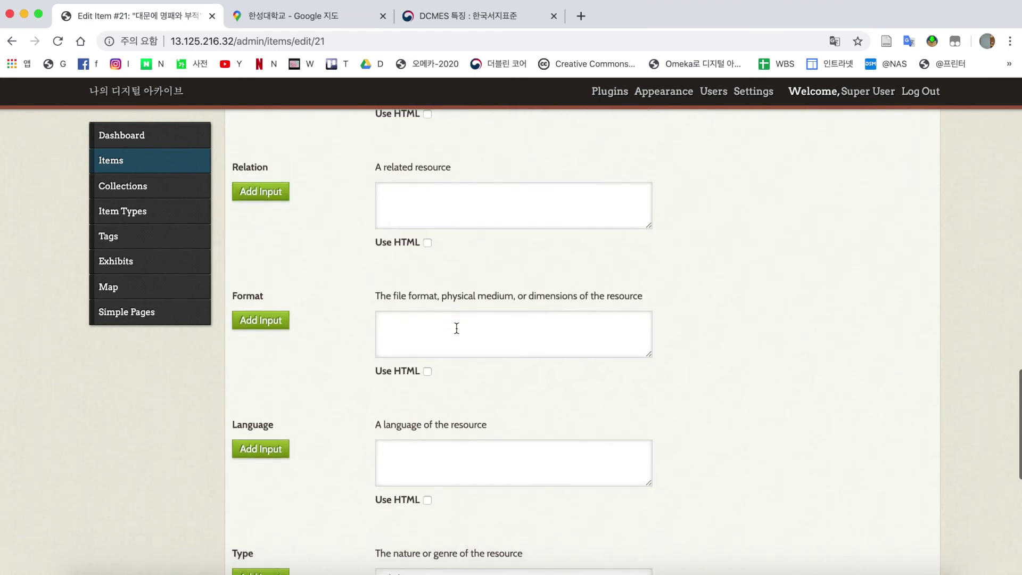
click(456, 328)
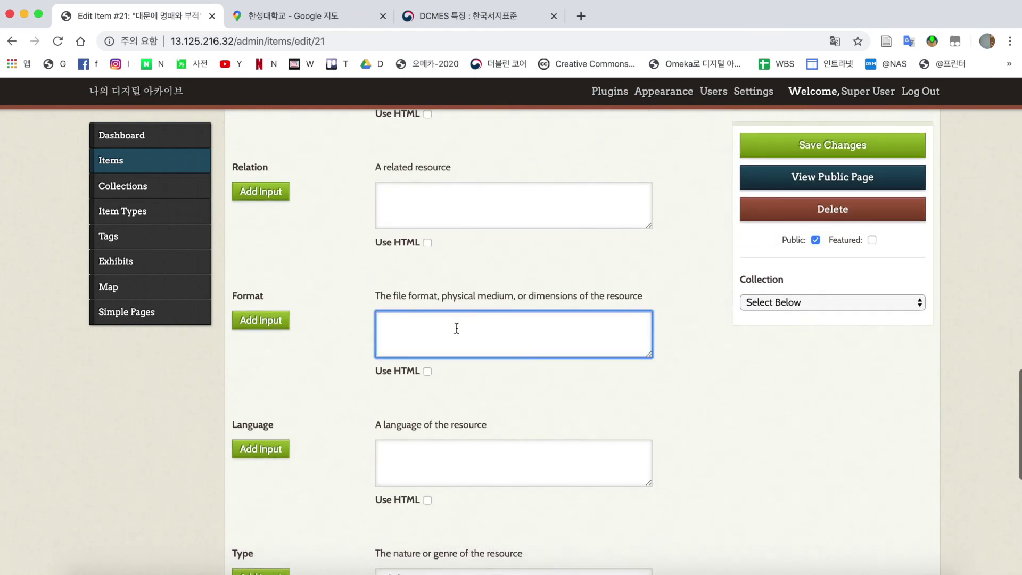
text(1.)
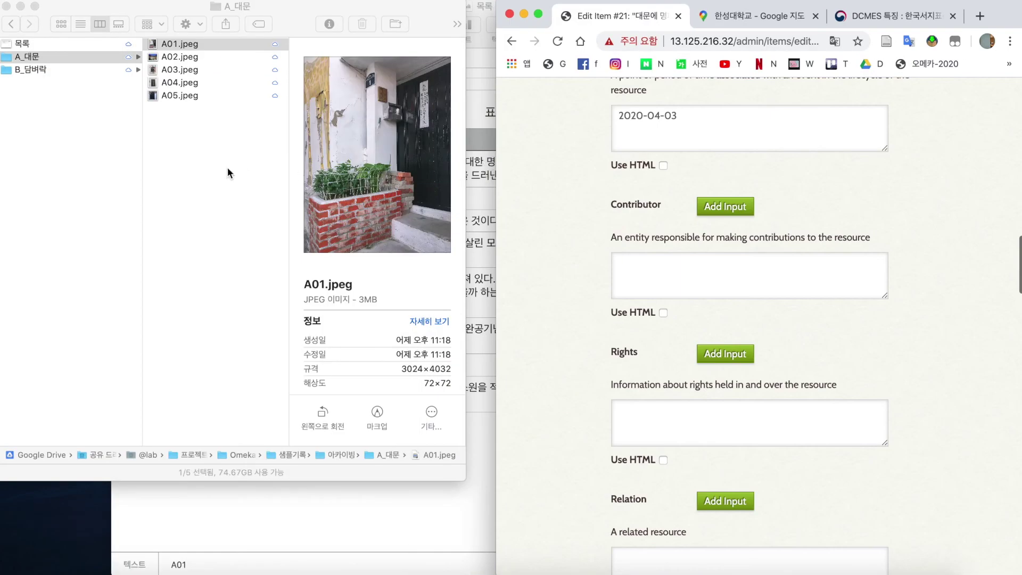
Step: In Finder, open the file information of A01.jpeg and copy its dimensions 3024×4032
click(226, 168)
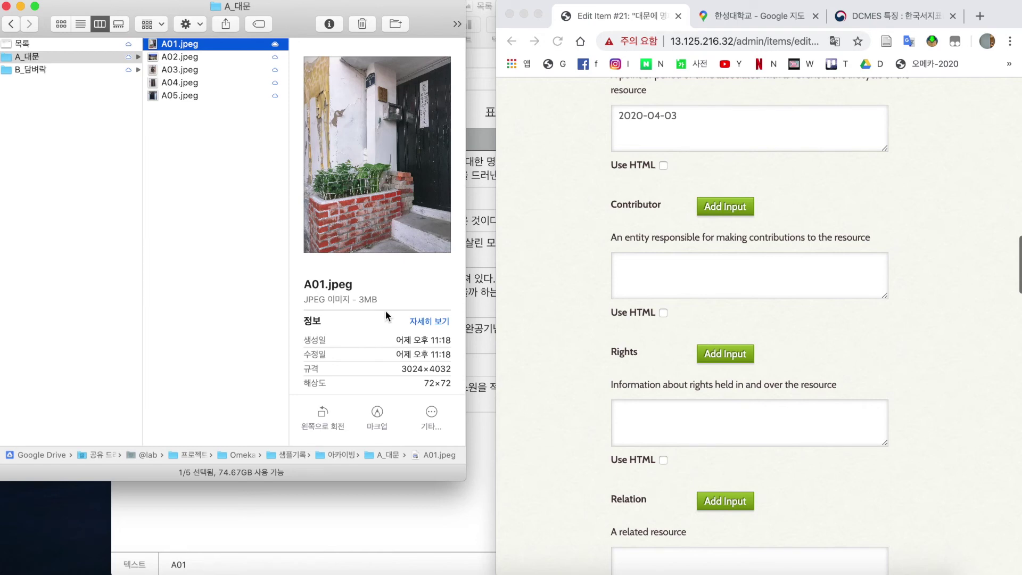
click(329, 24)
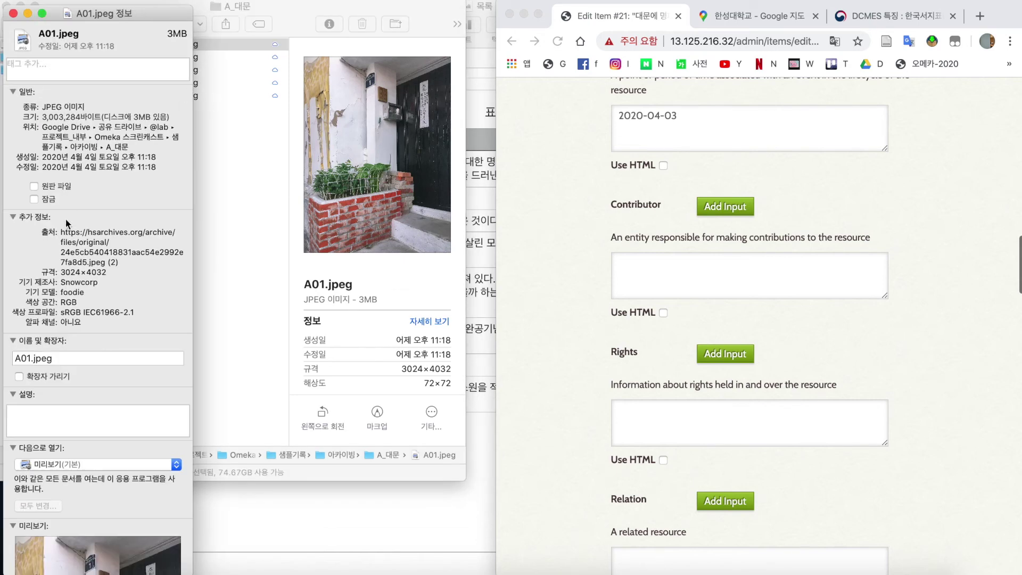
click(64, 274)
drag(64, 275, 109, 272)
key(super+c)
Step: Back in the browser, enter JPEG, 3MB, 3024×4032 in the item's Contributor field
click(677, 268)
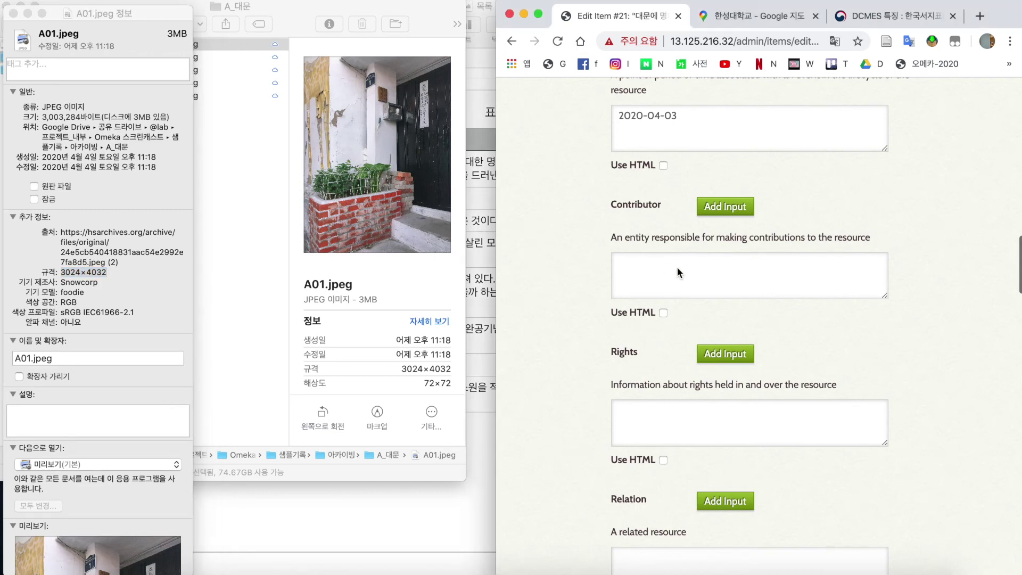
click(678, 268)
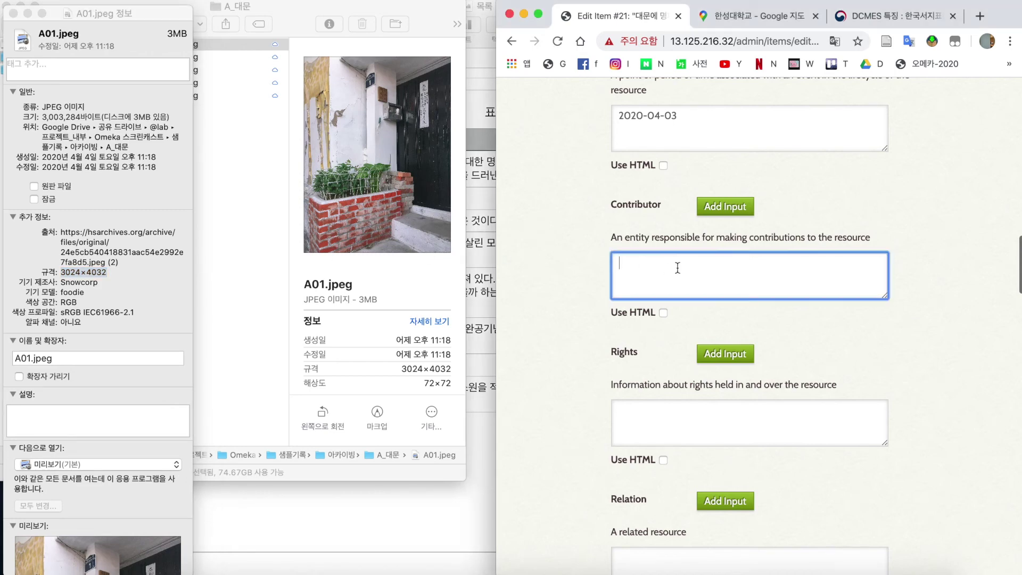
text(jPEG, 3MB,)
key(super+v)
scroll(787, 336, up, 2)
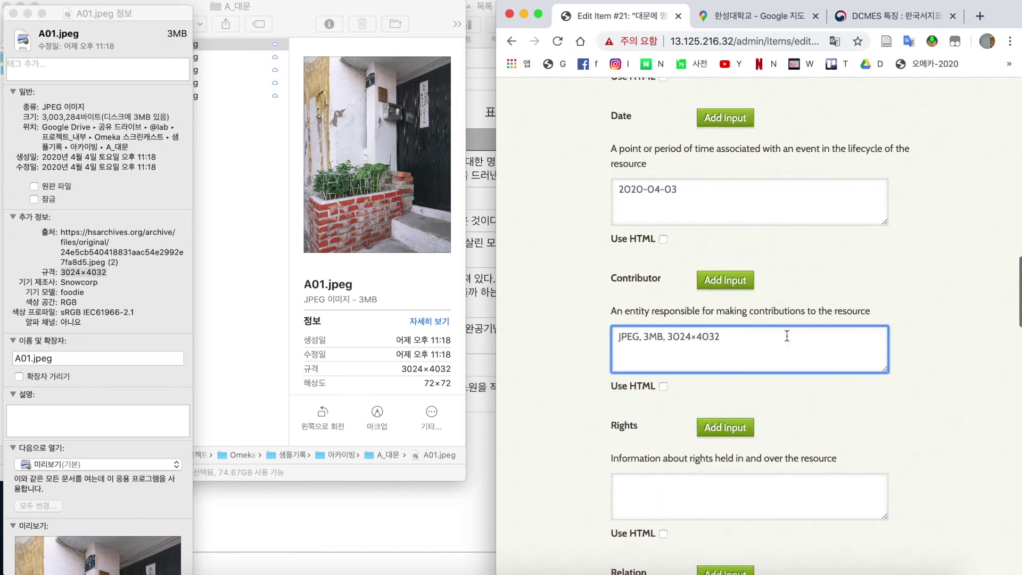
Step: Widen the browser window and check the item's fields between Contributor and Identifier for the misplaced entry
click(539, 275)
drag(496, 268, 320, 269)
scroll(628, 298, down, 4)
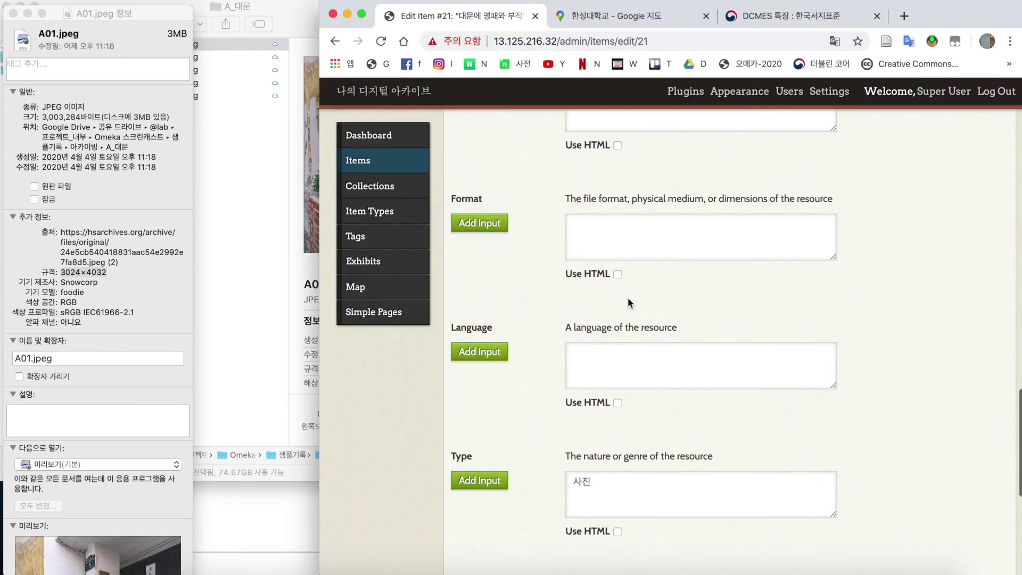
scroll(628, 298, up, 1)
scroll(628, 298, down, 5)
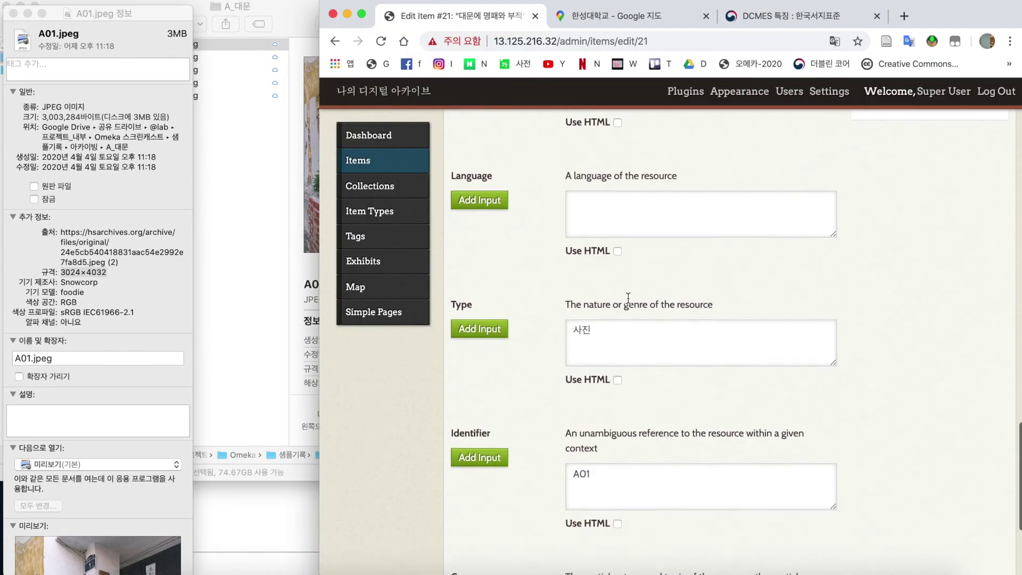
scroll(628, 298, up, 6)
scroll(628, 298, up, 4)
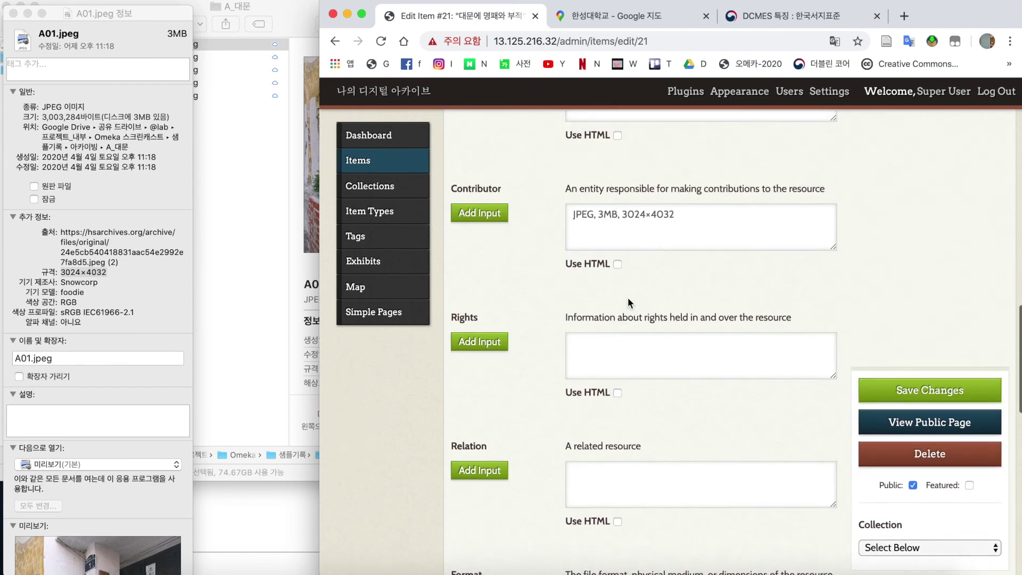
Step: Move the text JPEG, 3MB, 3024×4032 from the item's Contributor field to its Format field
double_click(703, 234)
triple_click(703, 234)
key(super+c)
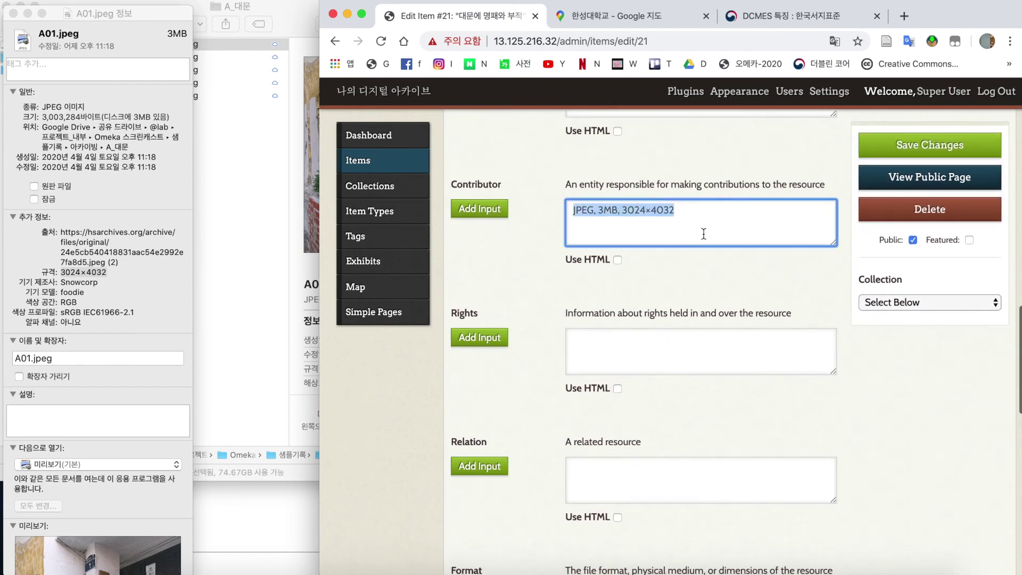
key(BackSpace)
scroll(704, 233, down, 10)
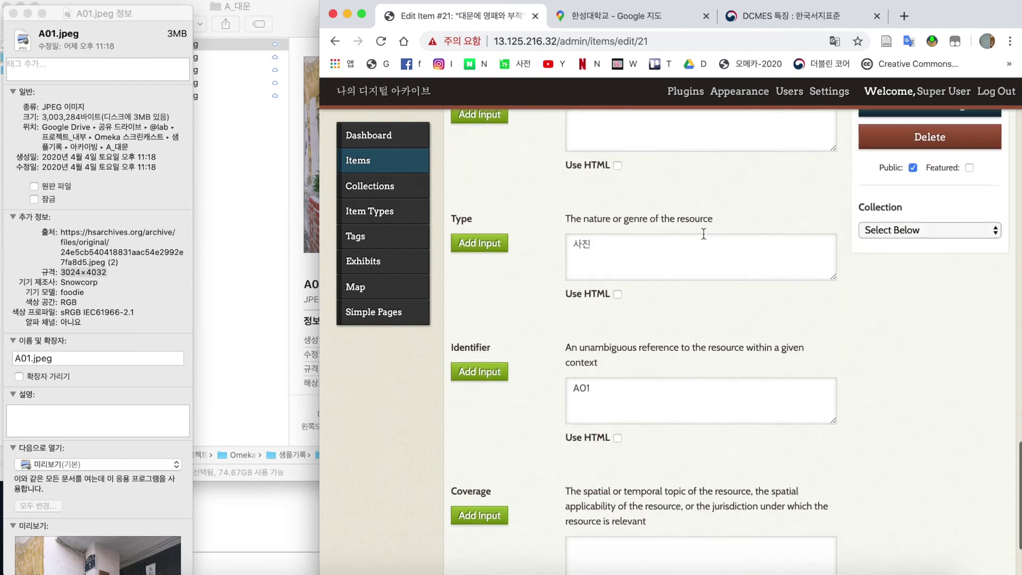
scroll(704, 233, up, 8)
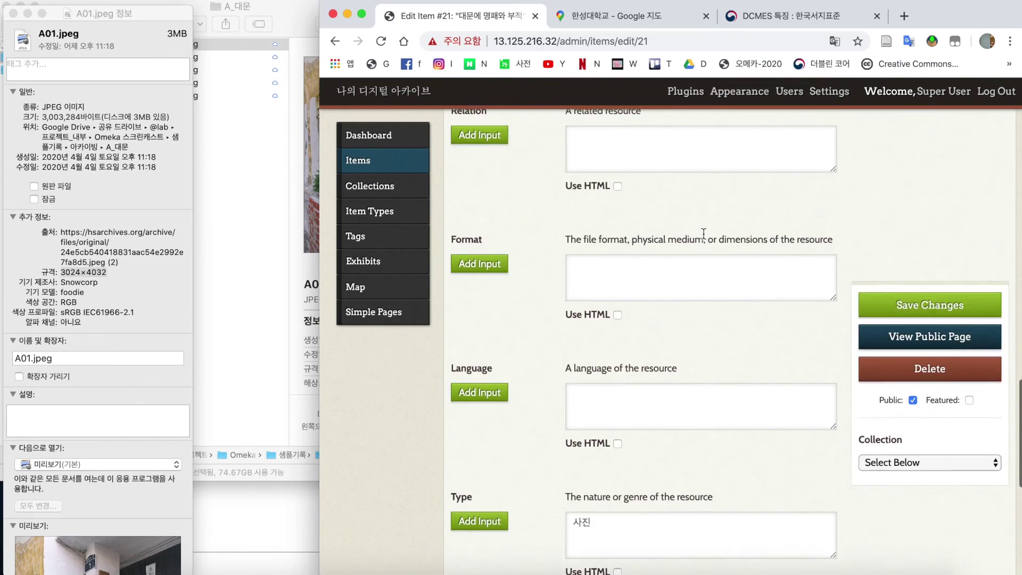
click(610, 286)
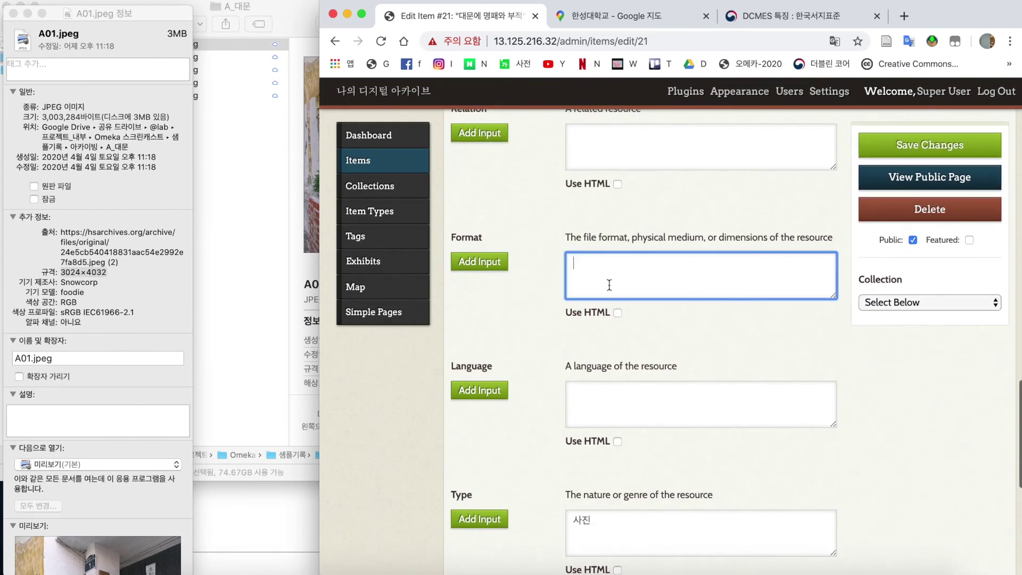
key(super+v)
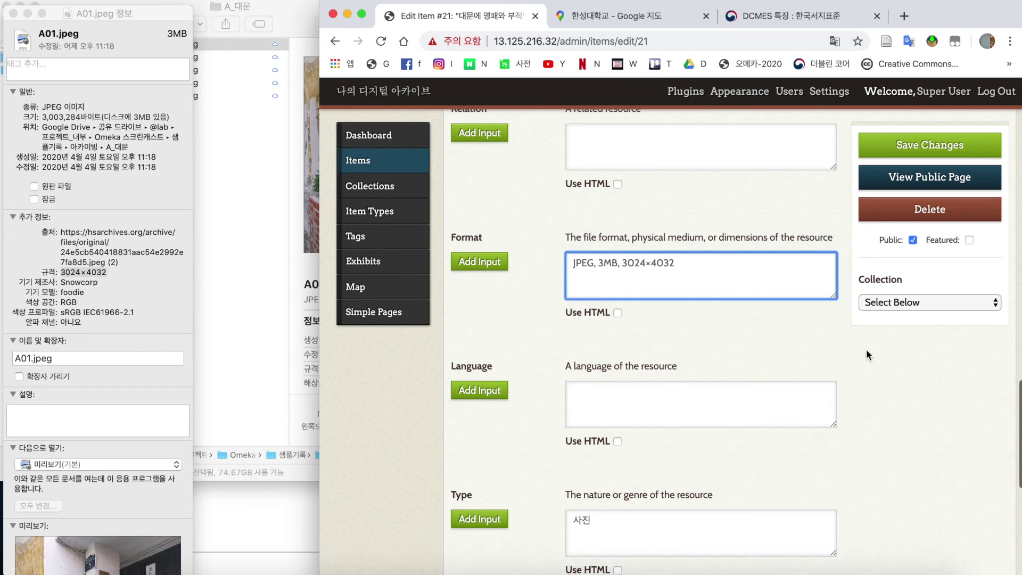
Step: Save the changes to the item and reopen it for editing from its record page
click(909, 143)
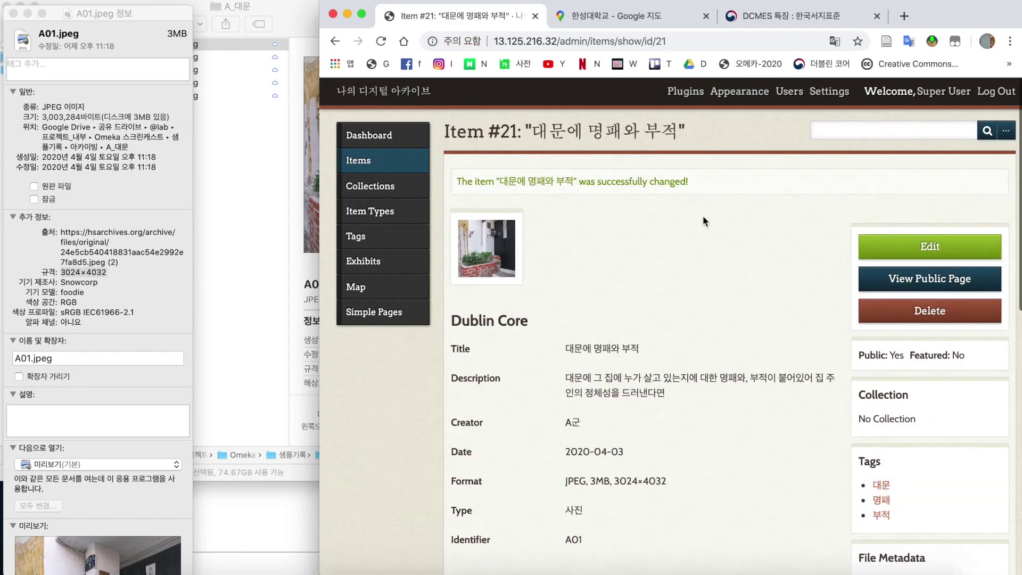
scroll(703, 216, down, 2)
click(883, 195)
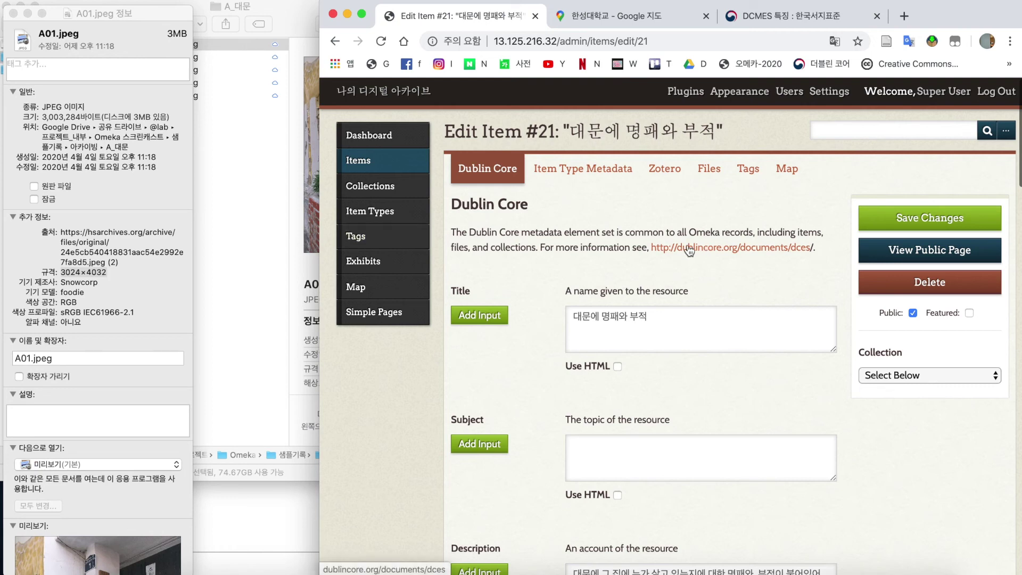
Step: Look over the item's Dublin Core fields from Title down to Coverage
scroll(552, 254, down, 1)
scroll(551, 257, down, 2)
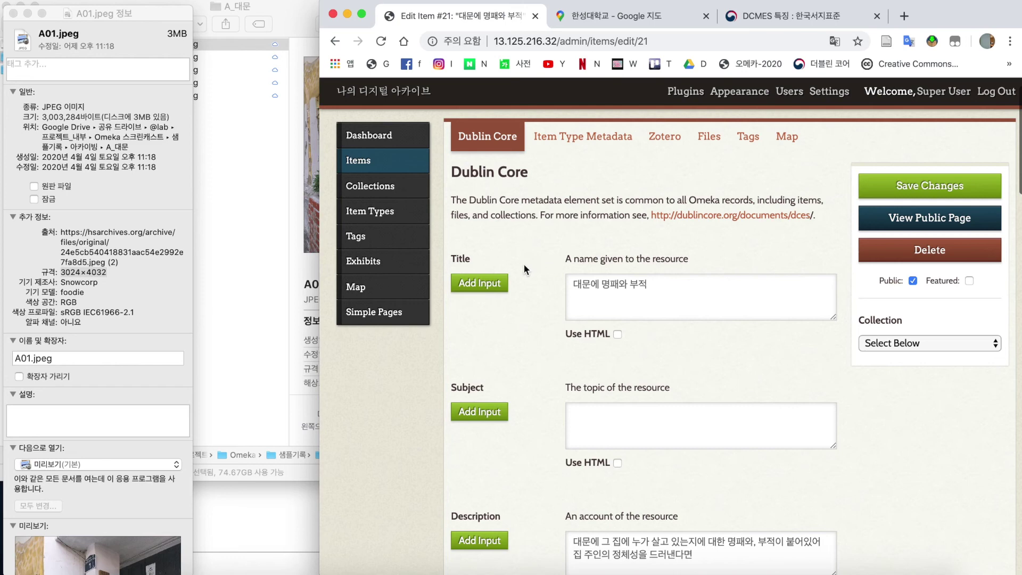
scroll(523, 263, down, 5)
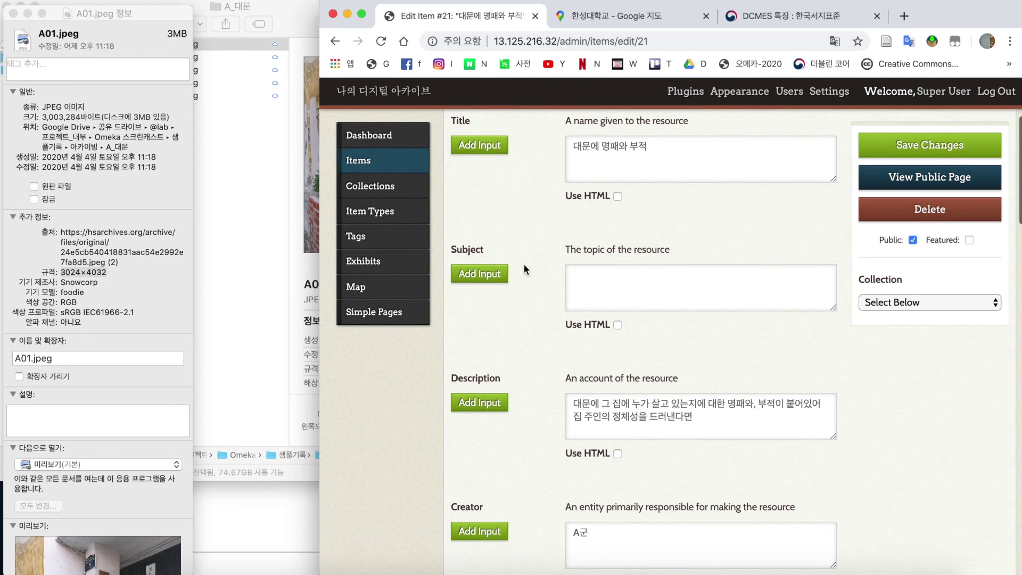
scroll(524, 265, down, 20)
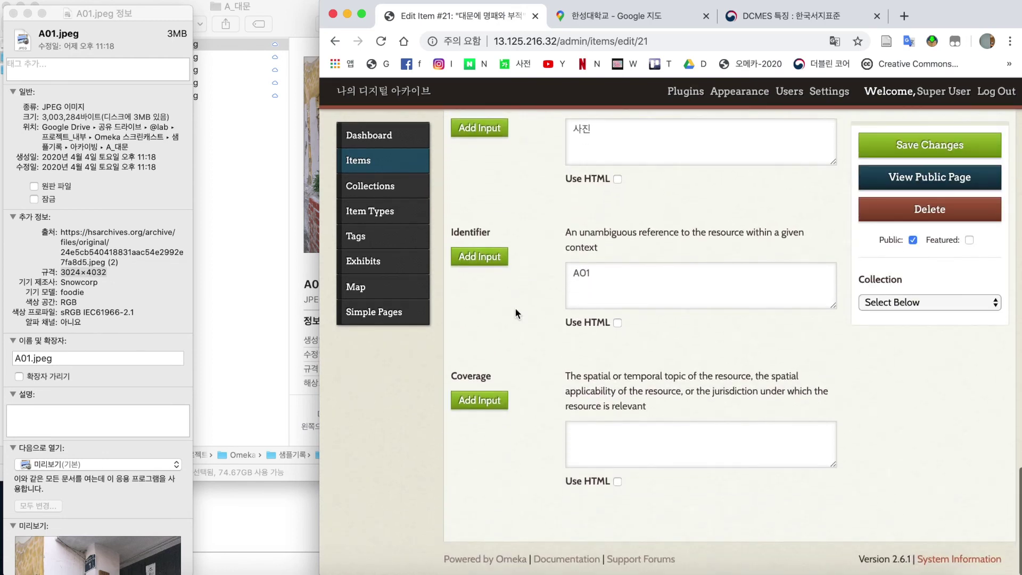
scroll(518, 324, up, 3)
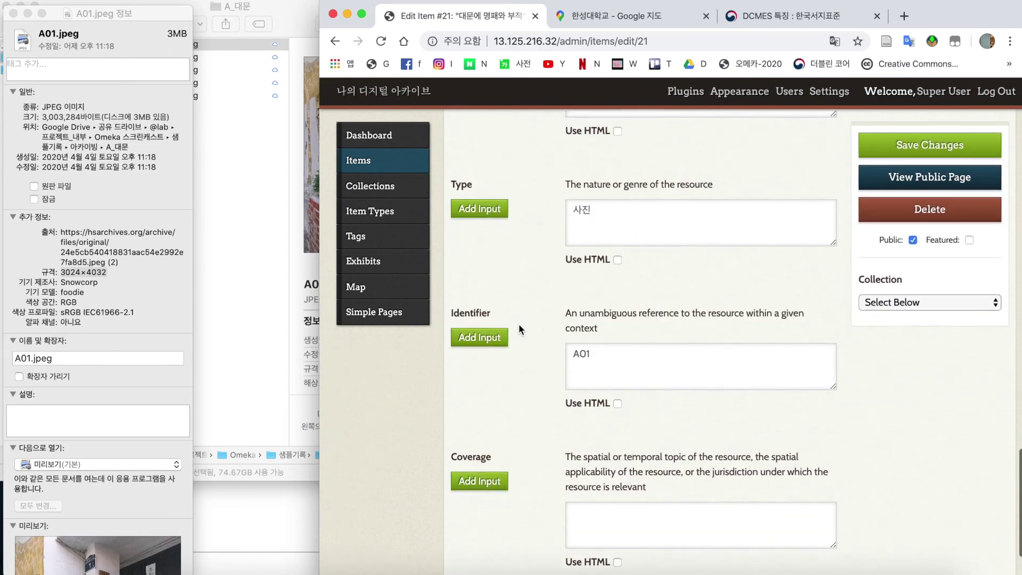
Step: On the DCMES reference page, look up the rights (저작권) element in the Dublin Core diagram
click(751, 16)
scroll(703, 223, up, 6)
scroll(698, 230, up, 5)
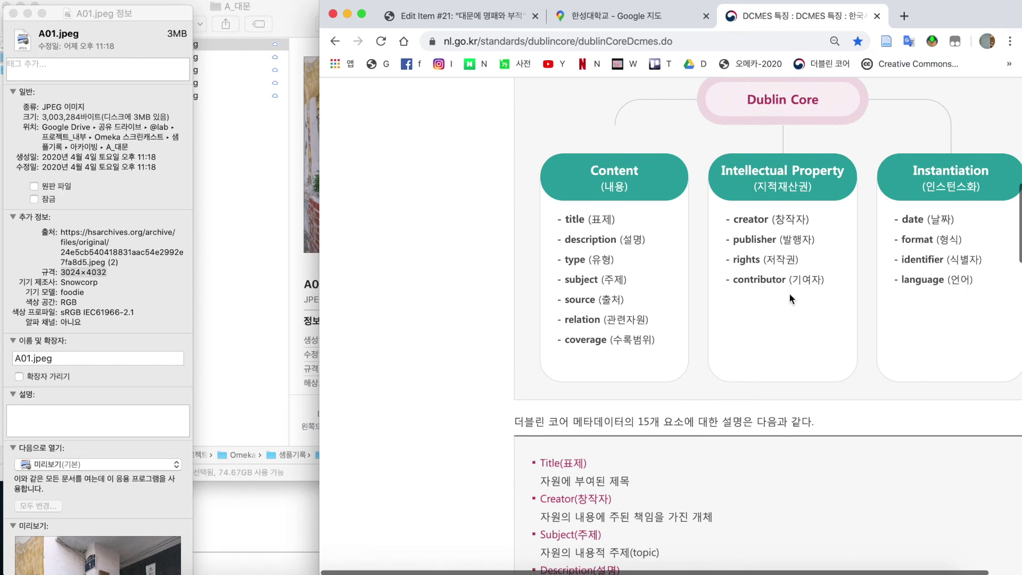
triple_click(744, 261)
right_click(744, 261)
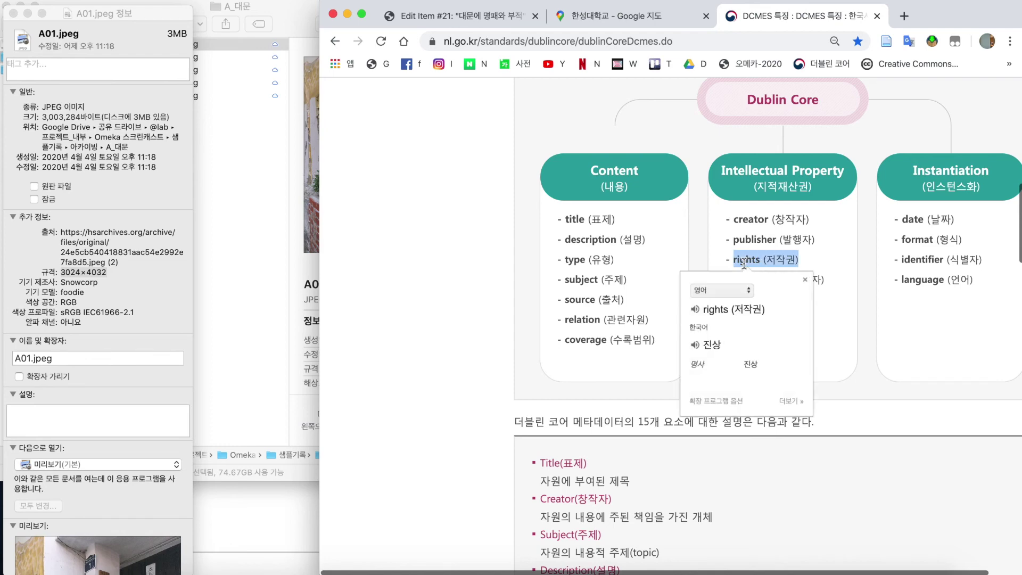
click(804, 257)
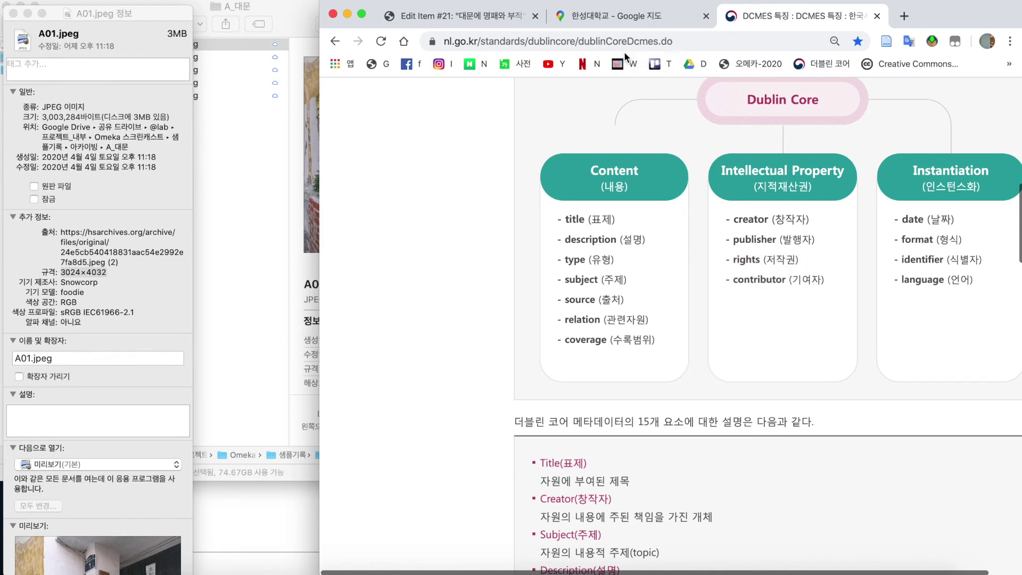
Step: Return to the item's edit form and enter Creative Commons in the Rights field
click(461, 18)
scroll(510, 278, down, 2)
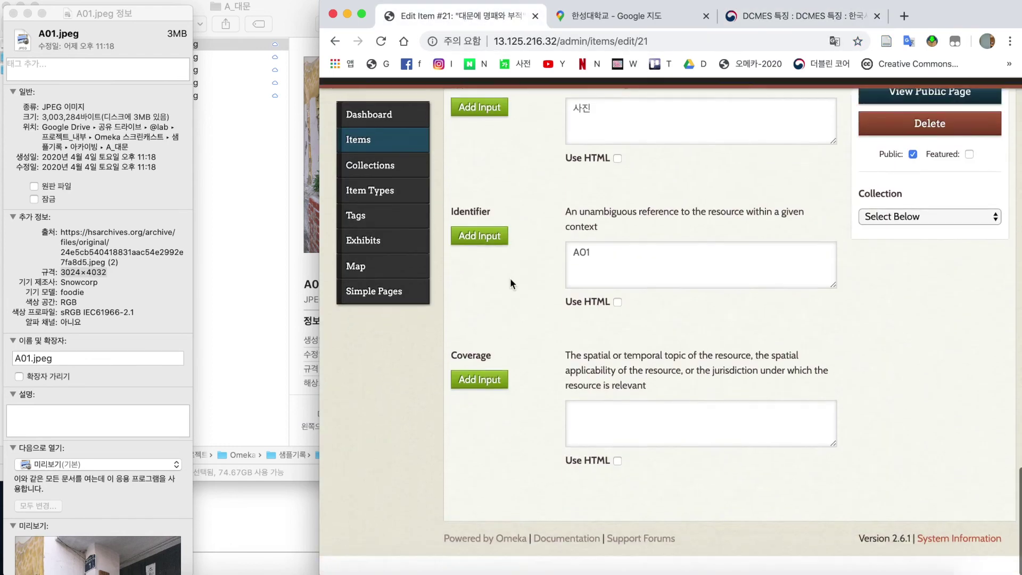
scroll(510, 278, up, 5)
scroll(510, 278, up, 6)
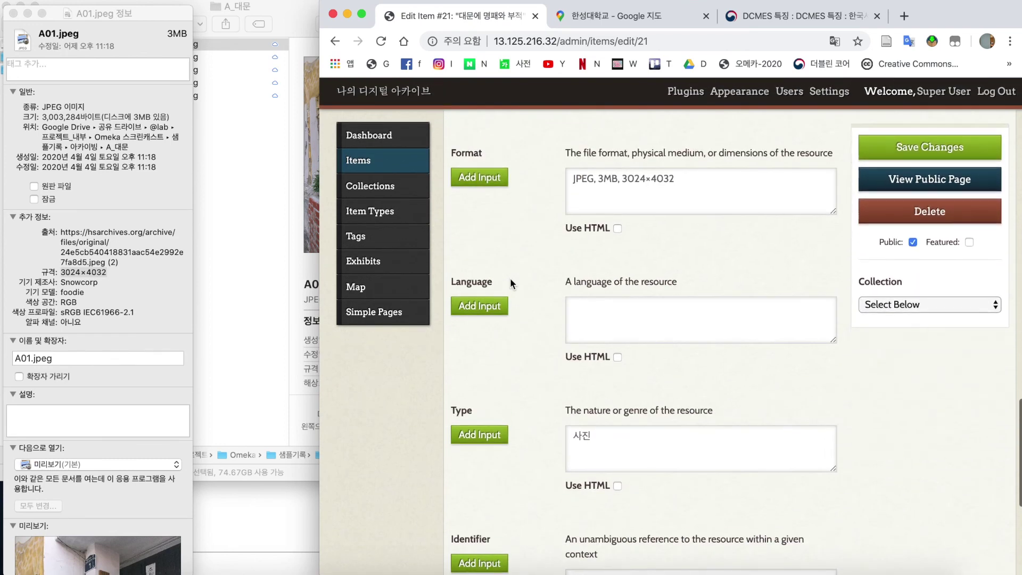
click(627, 274)
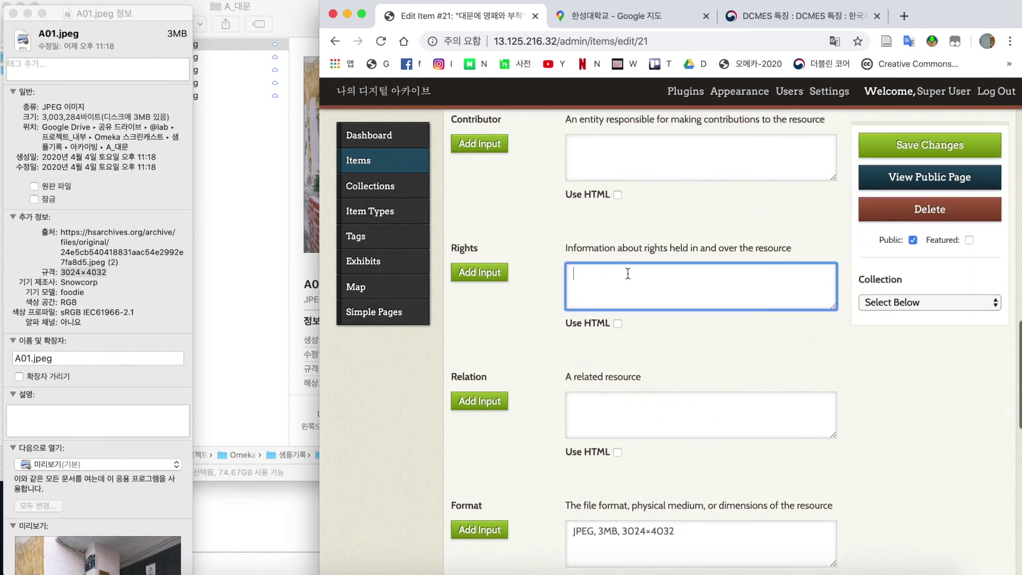
text(ㅊ)
key(BackSpace)
text(Creative Commons)
key(shift+alt+Left)
key(shift+alt+Left)
click(681, 282)
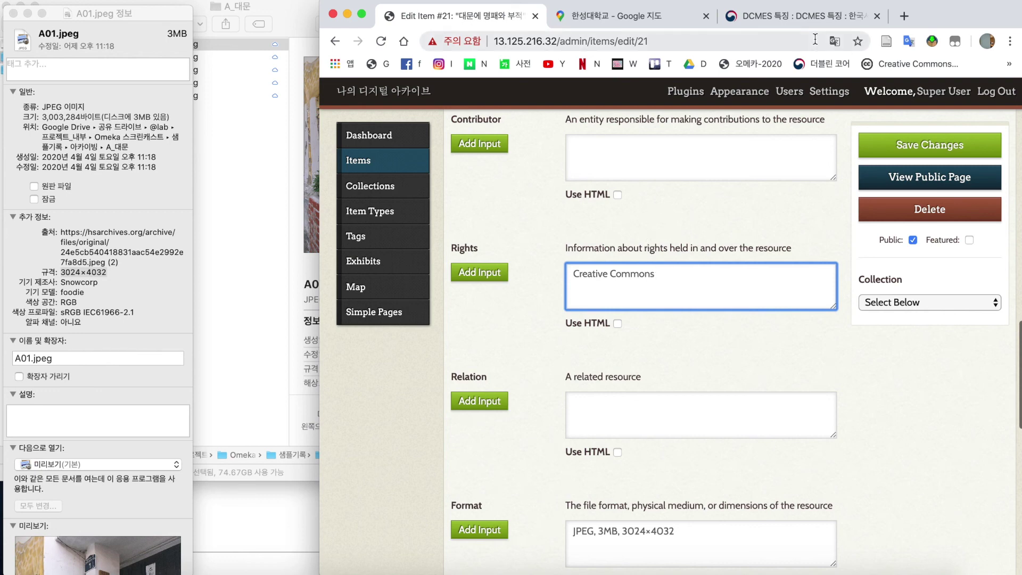
click(778, 17)
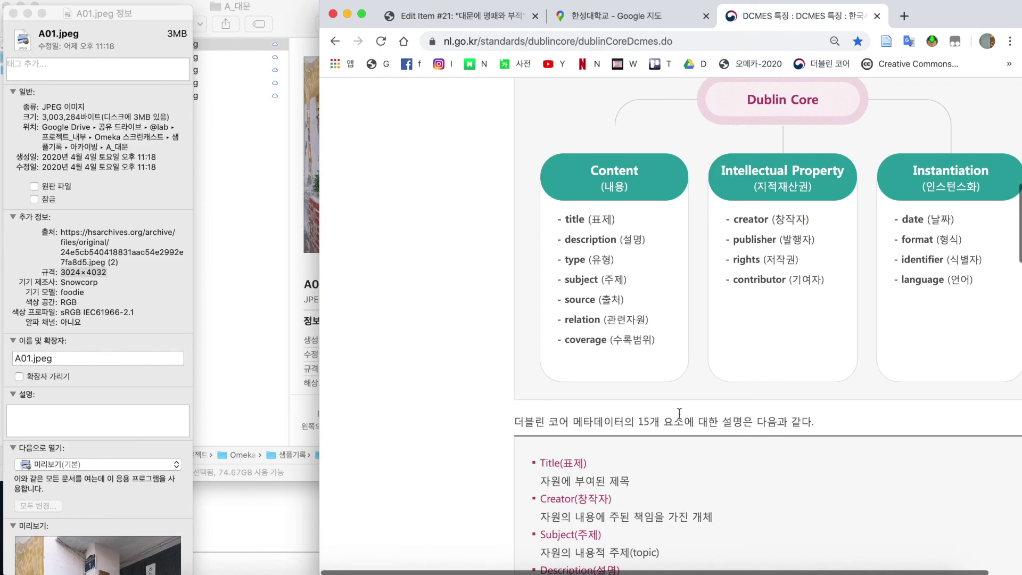
scroll(679, 414, down, 15)
scroll(679, 415, down, 1)
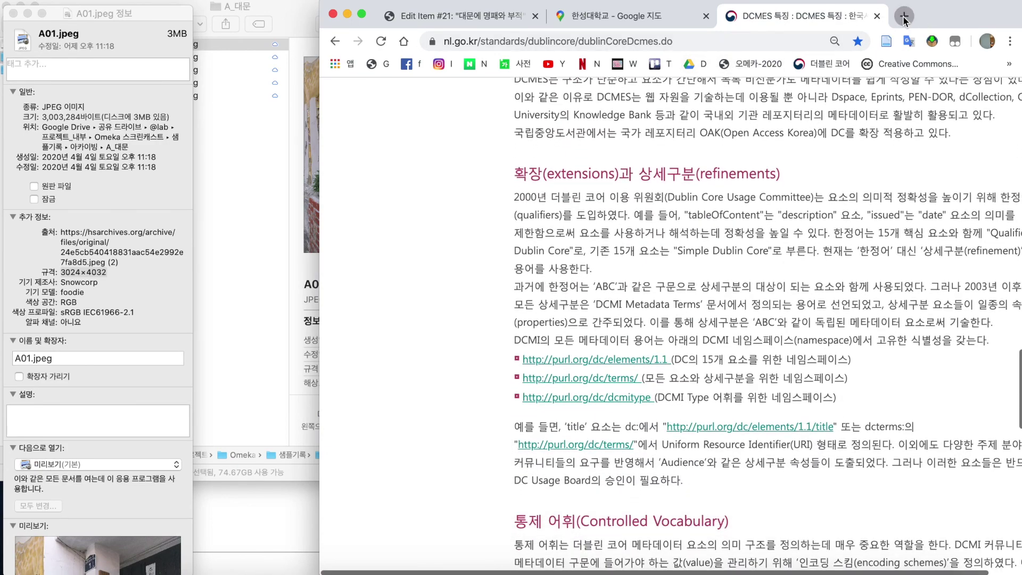
Step: Open the bookmarked Creative Commons CC BY 2.0 KR license page in a new tab and widen the browser window
key(super+t)
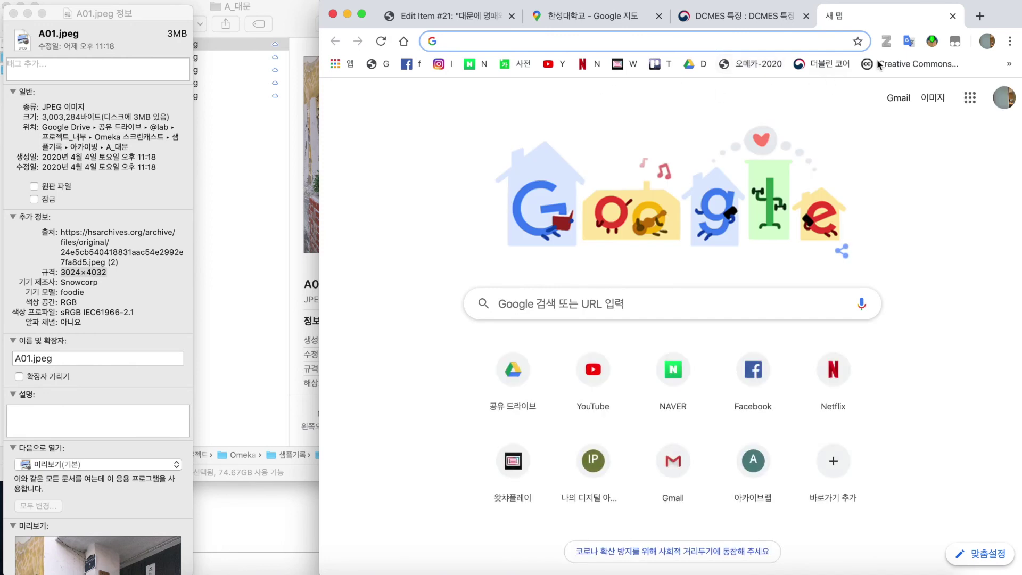
click(893, 65)
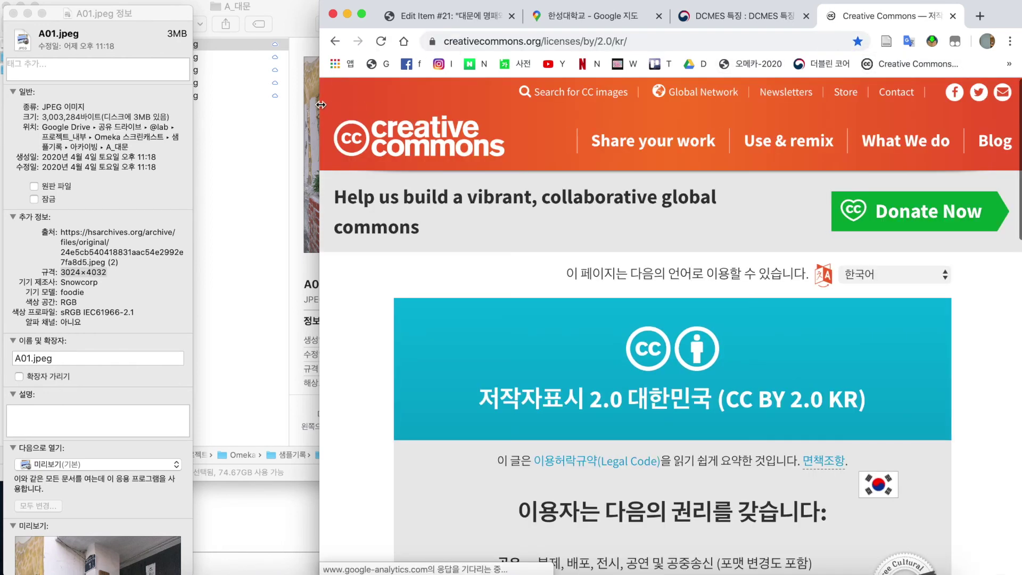
drag(321, 105, 5, 106)
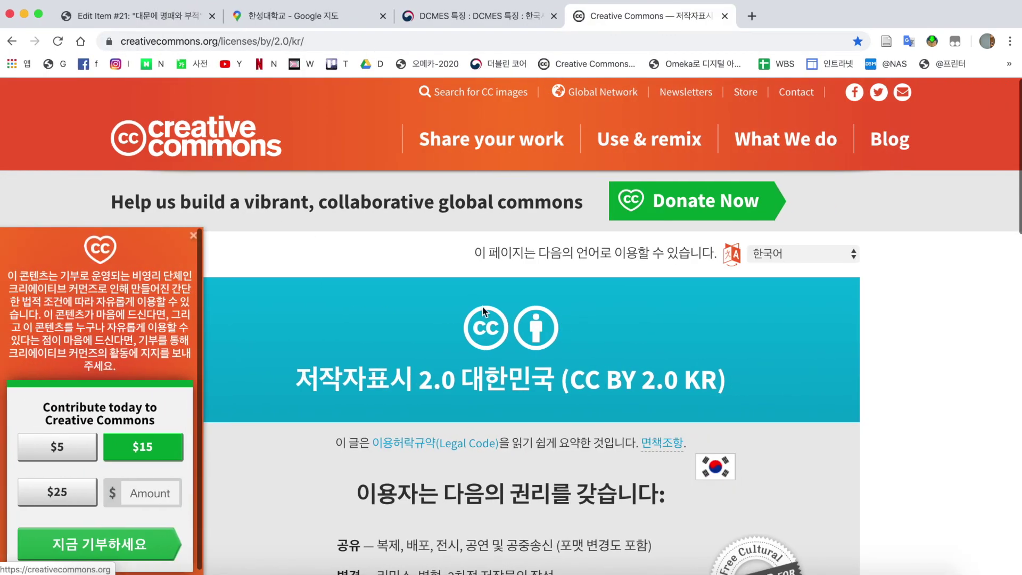
Step: Read through the CC BY 2.0 KR license page's permissions, conditions and notices, dismissing the donation box
scroll(784, 308, down, 10)
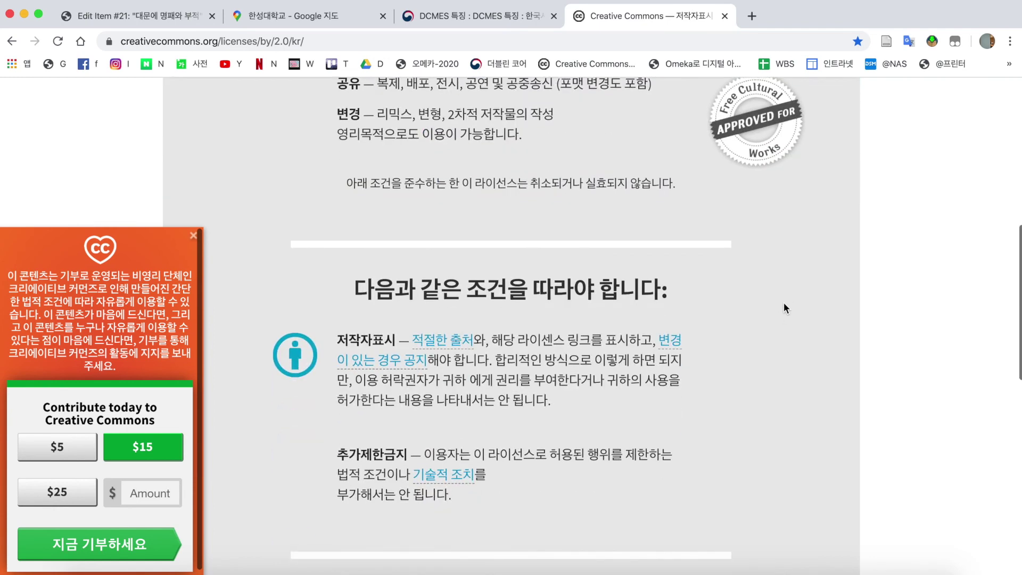
click(193, 234)
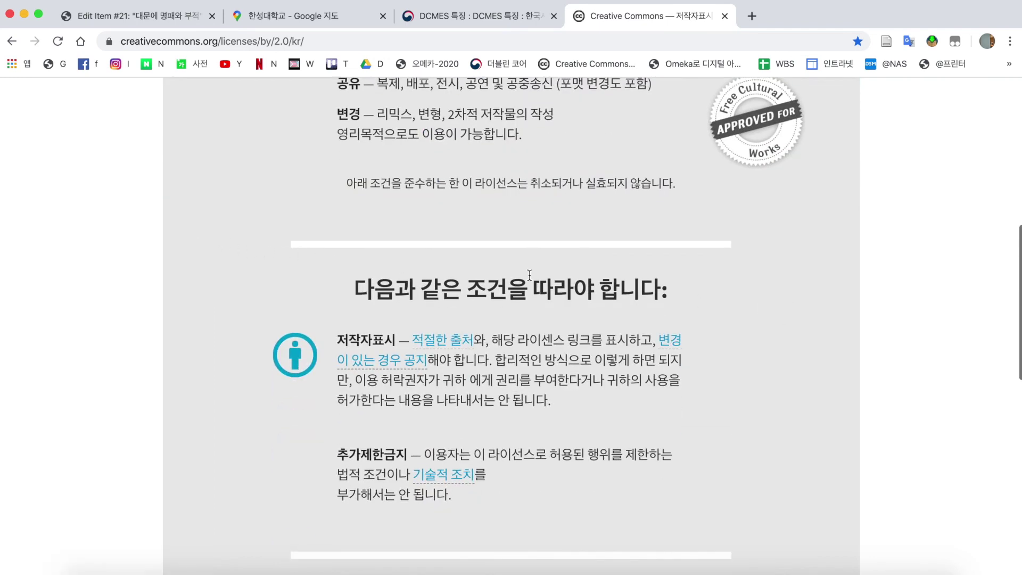
scroll(564, 276, down, 8)
scroll(563, 276, up, 4)
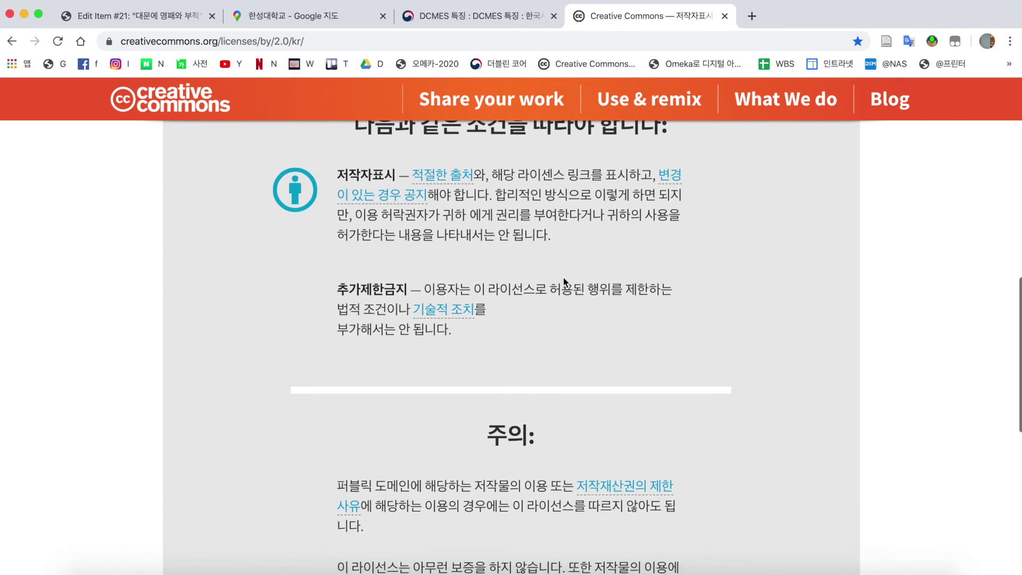
scroll(564, 276, up, 2)
scroll(795, 255, down, 6)
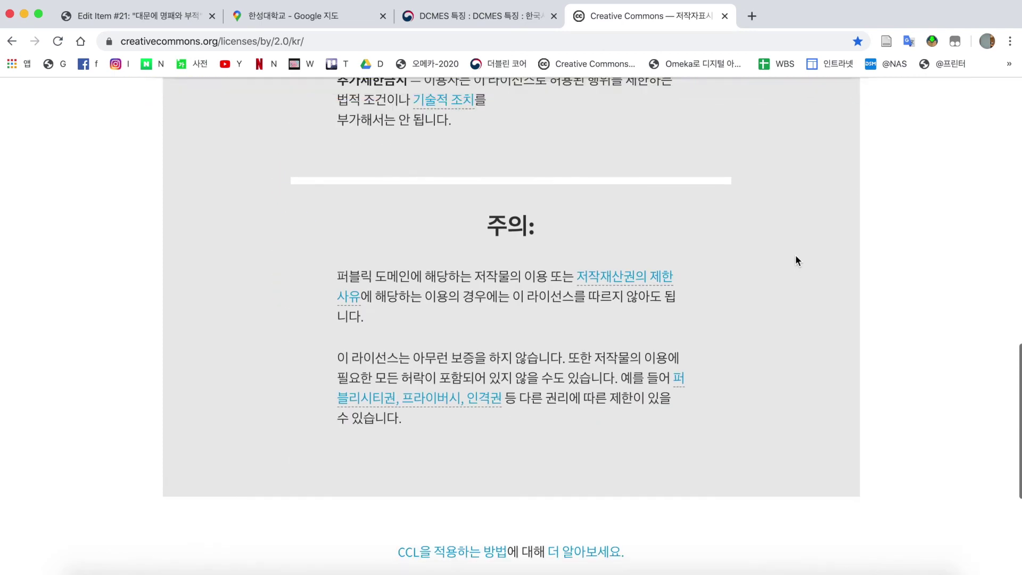
scroll(795, 255, down, 5)
scroll(796, 255, up, 3)
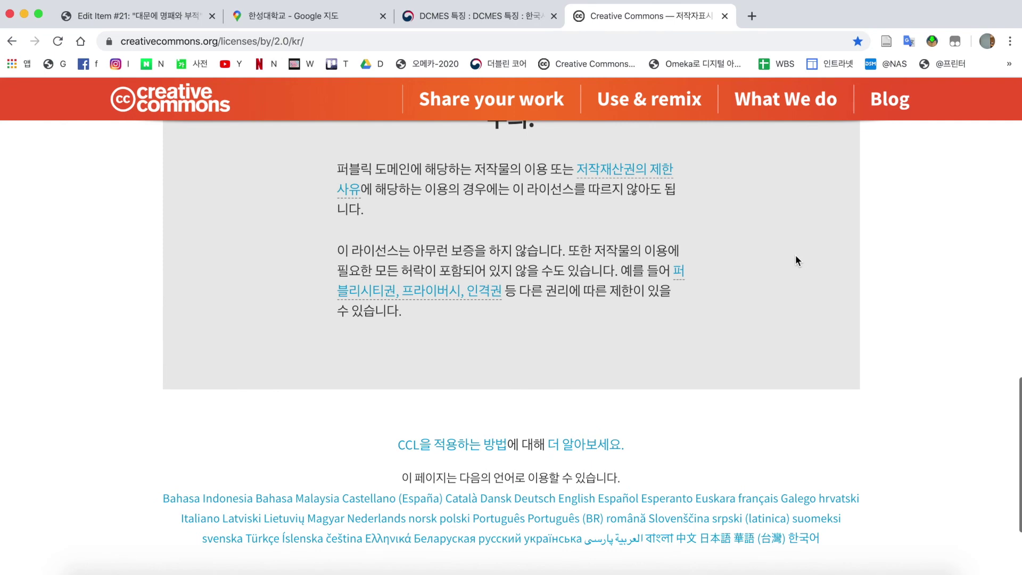
scroll(796, 258, up, 12)
scroll(796, 259, up, 1)
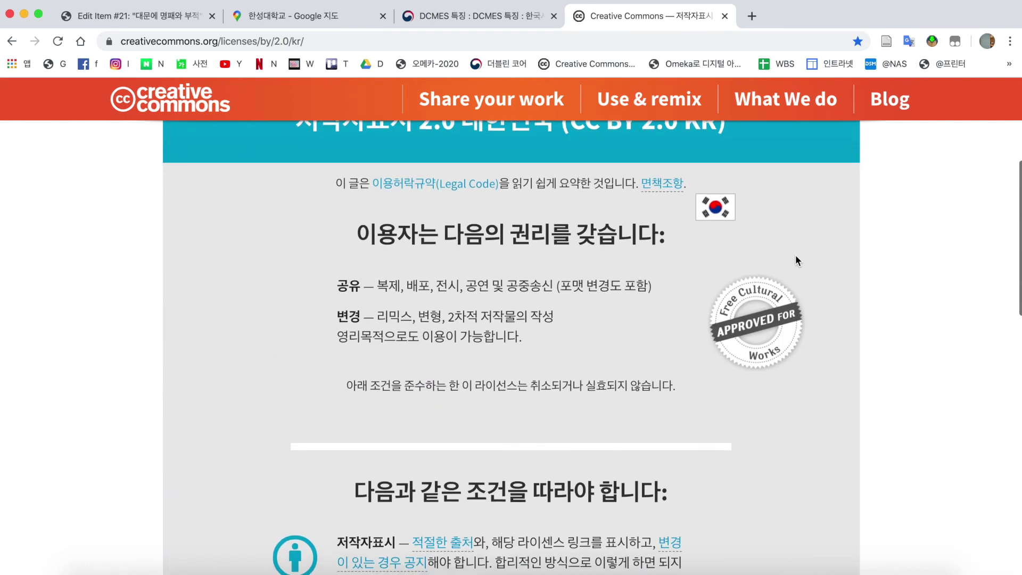
scroll(795, 255, up, 5)
scroll(796, 254, down, 12)
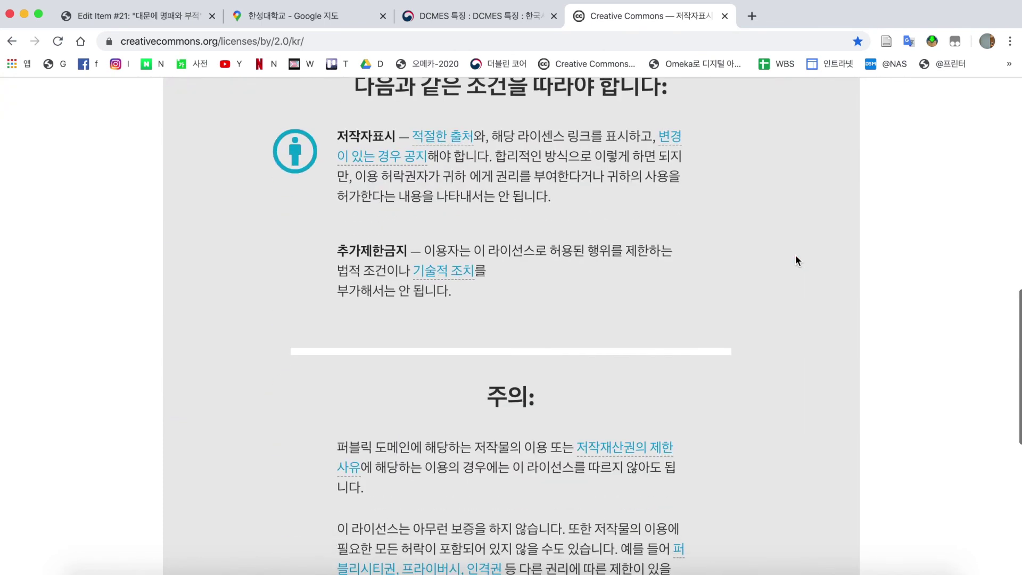
scroll(795, 254, down, 4)
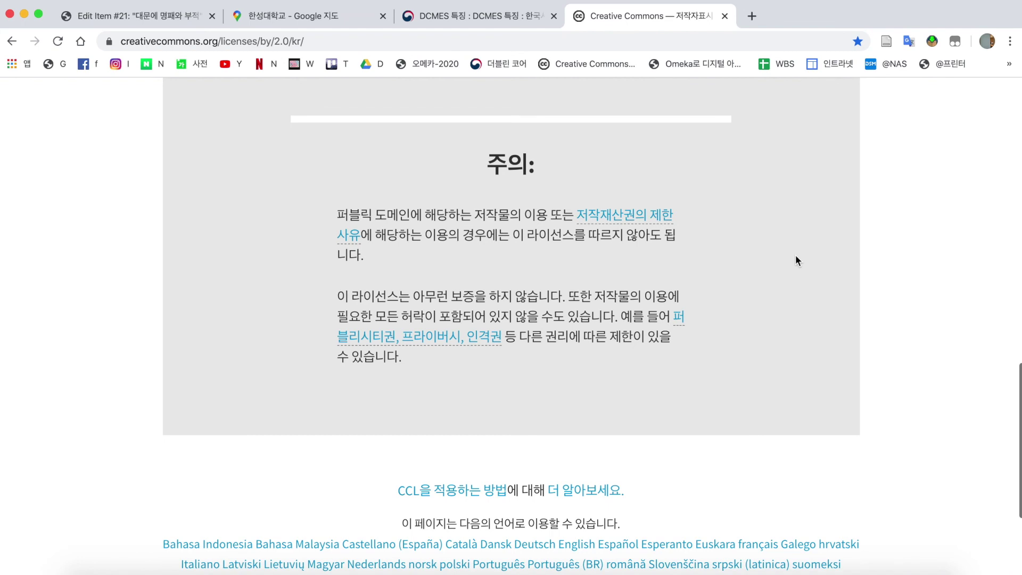
scroll(795, 254, down, 1)
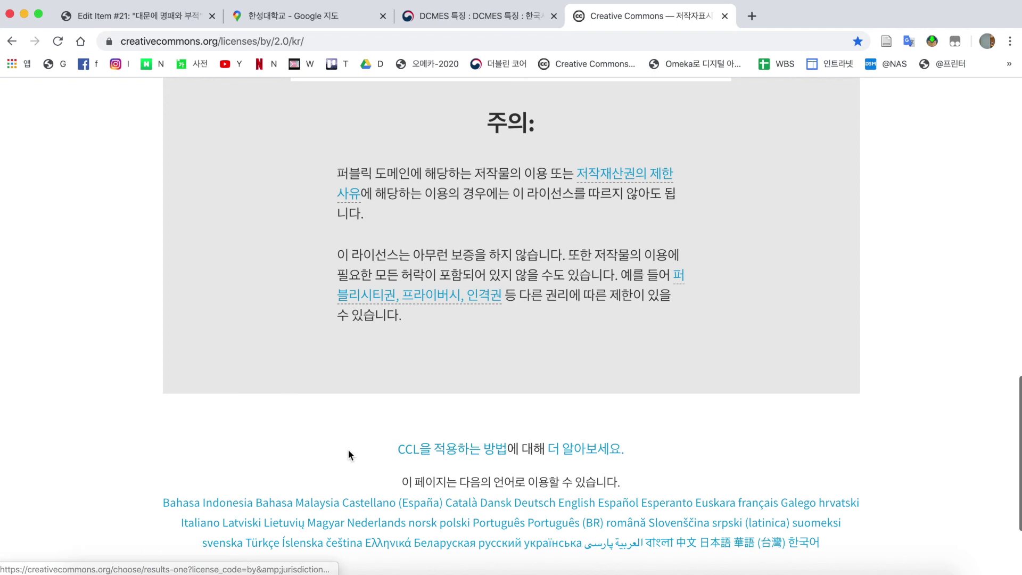
scroll(350, 450, down, 1)
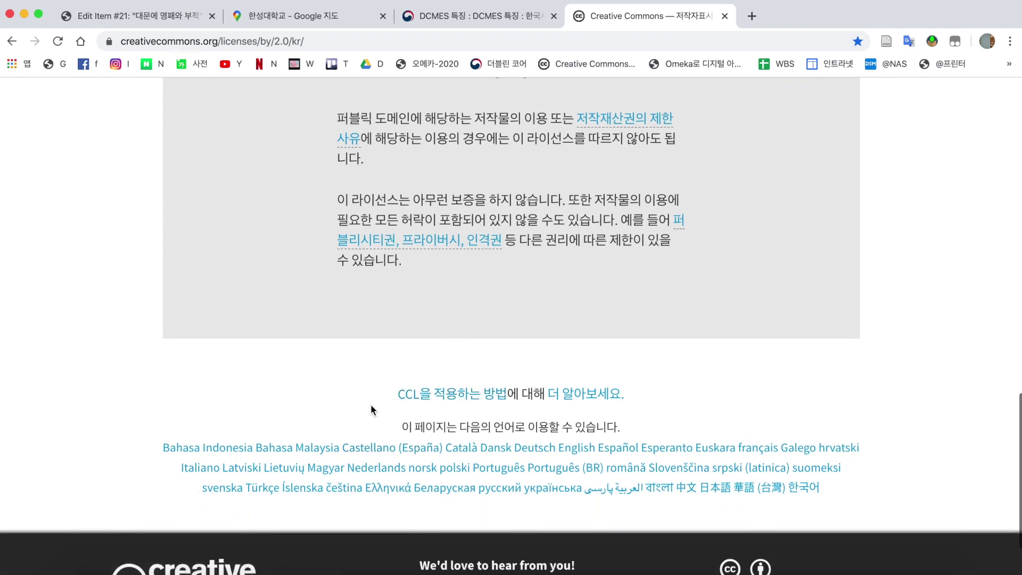
Step: Open the guide on applying the CCL, copy the license's HTML code and return to the item's edit form
click(433, 394)
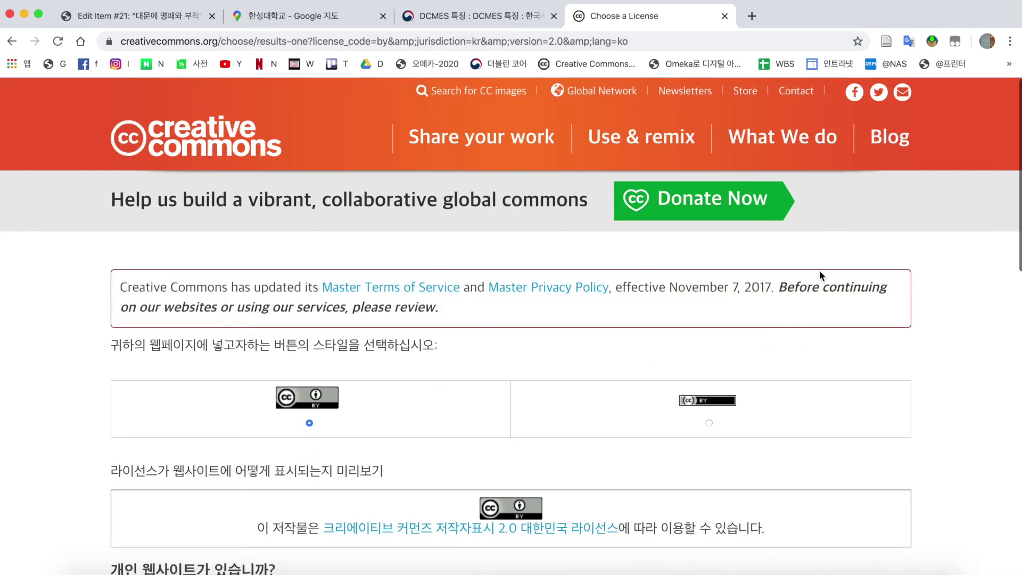
scroll(918, 288, down, 5)
scroll(697, 272, up, 1)
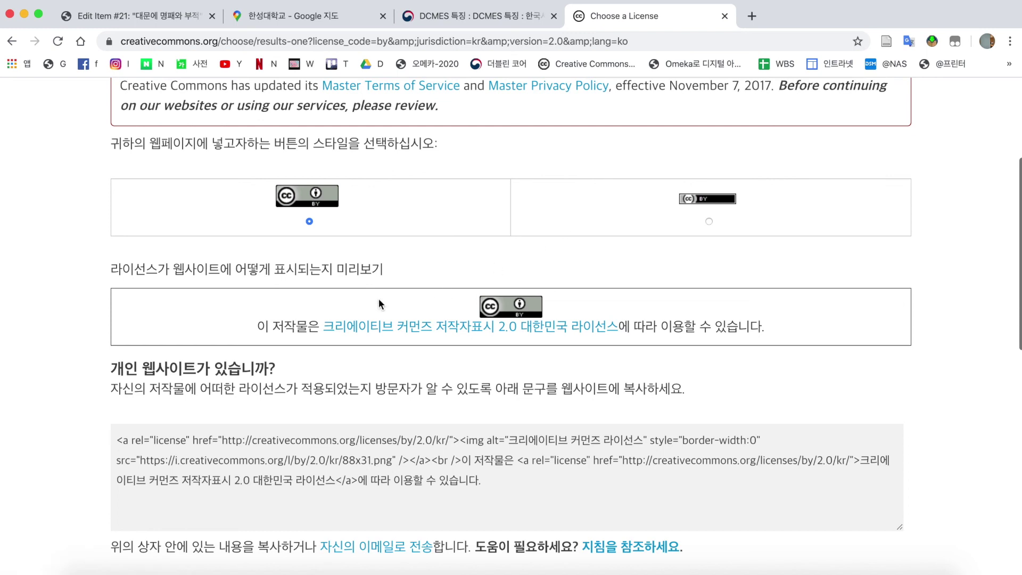
triple_click(135, 271)
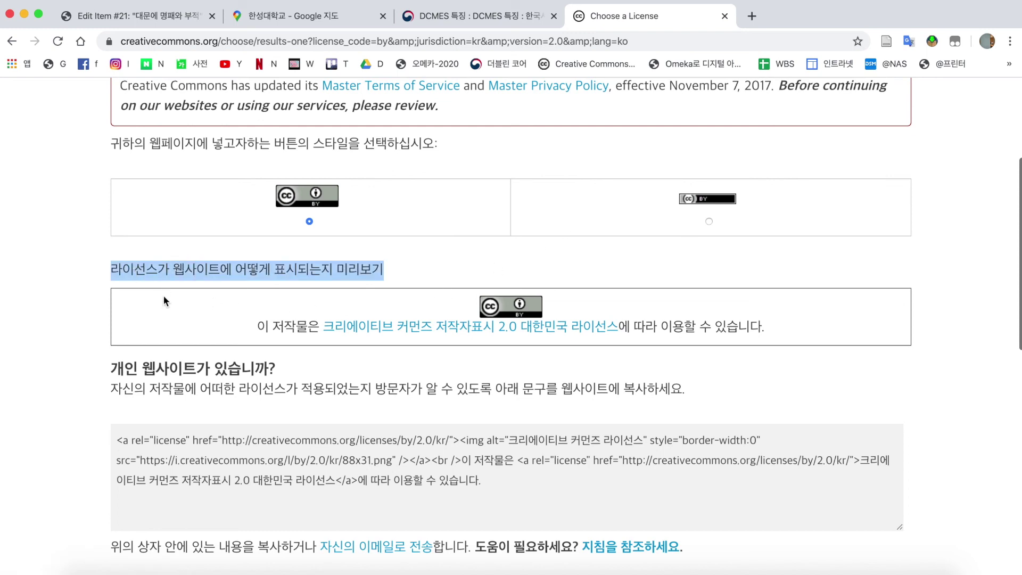
click(166, 312)
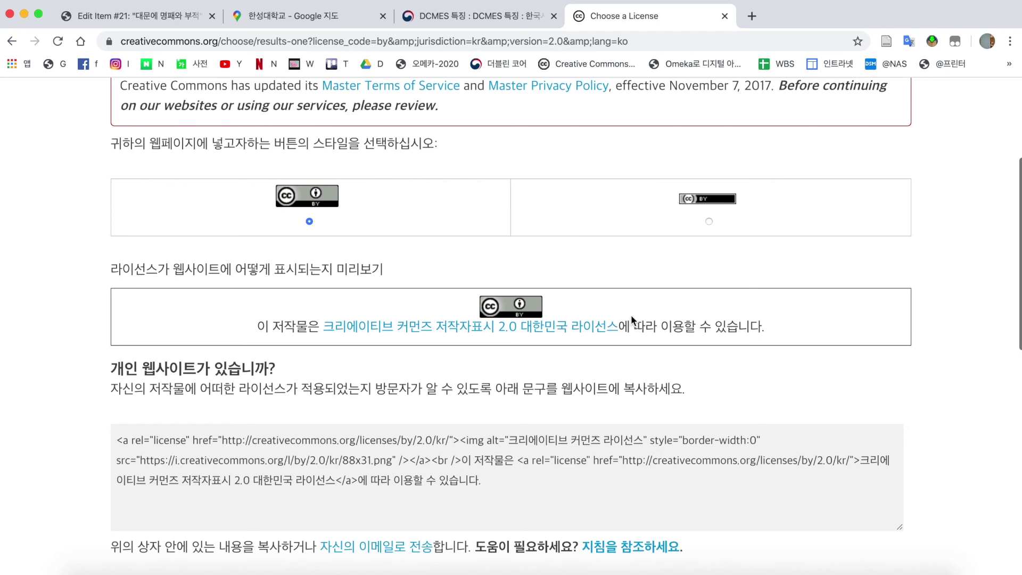
scroll(630, 315, down, 3)
click(518, 416)
key(super+c)
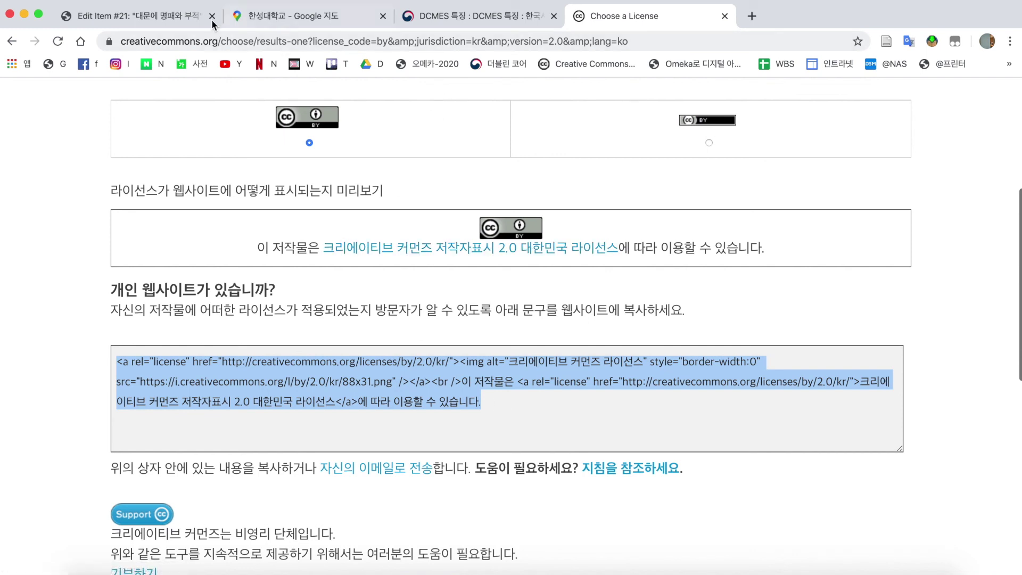
click(169, 16)
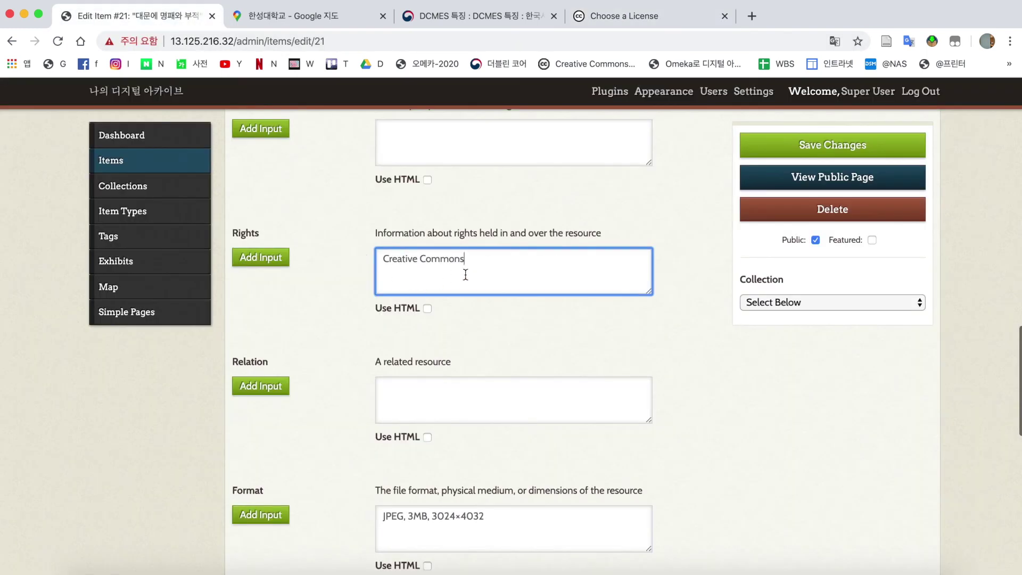
triple_click(484, 266)
key(super+v)
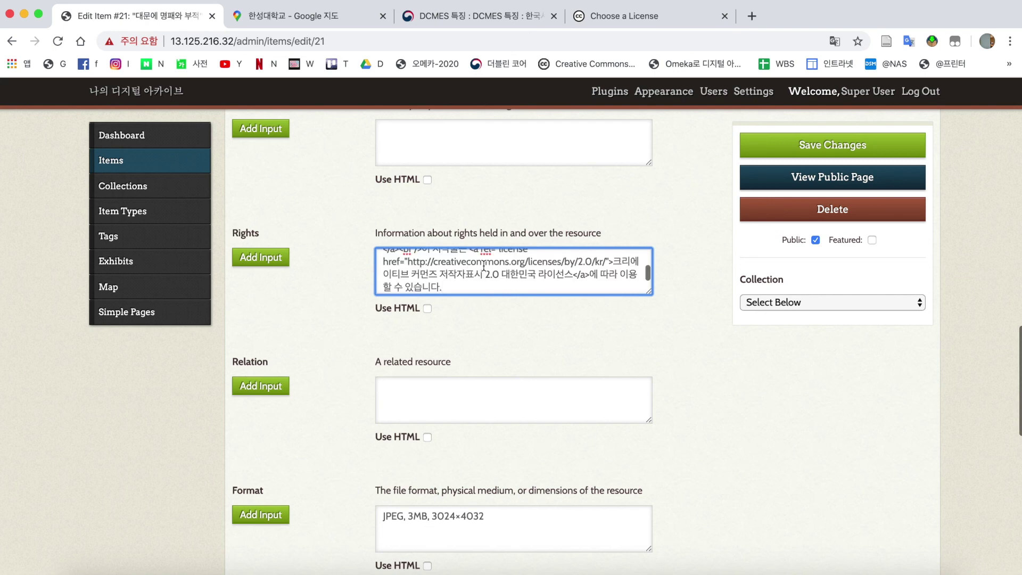
key(super+z)
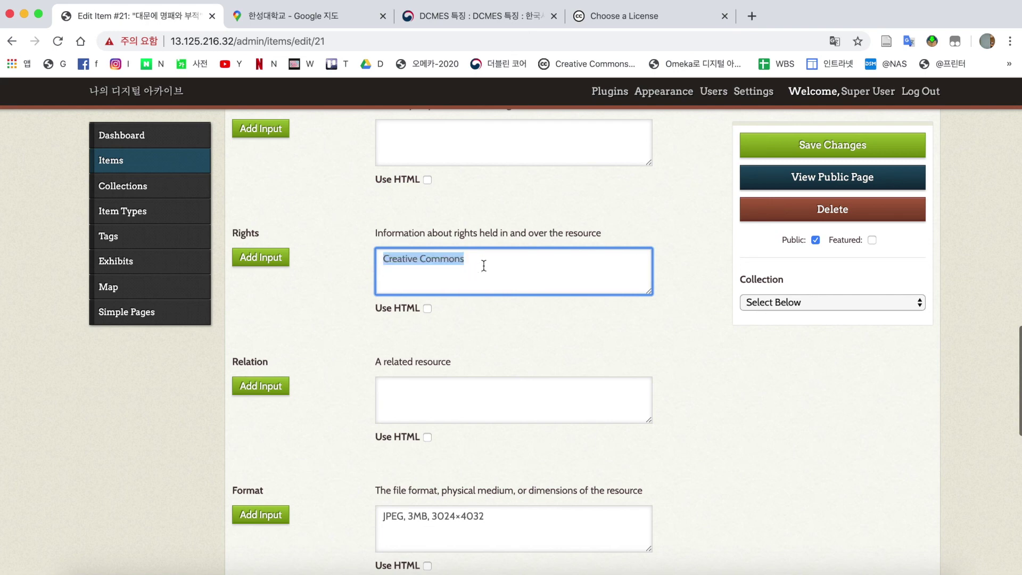
Step: Replace the Rights text with the copied license HTML as source code, with Use HTML enabled, and save the item
key(BackSpace)
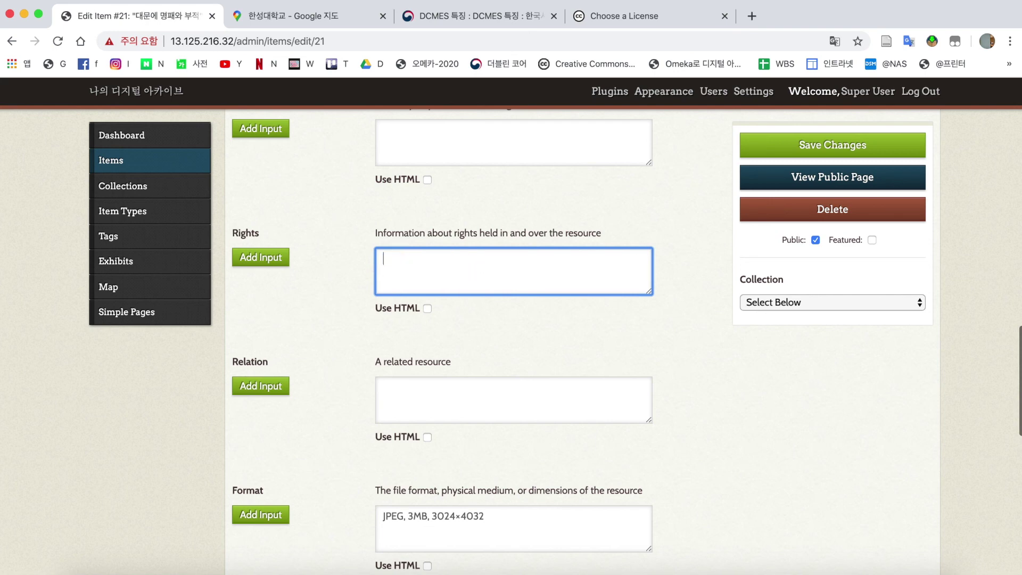
click(427, 308)
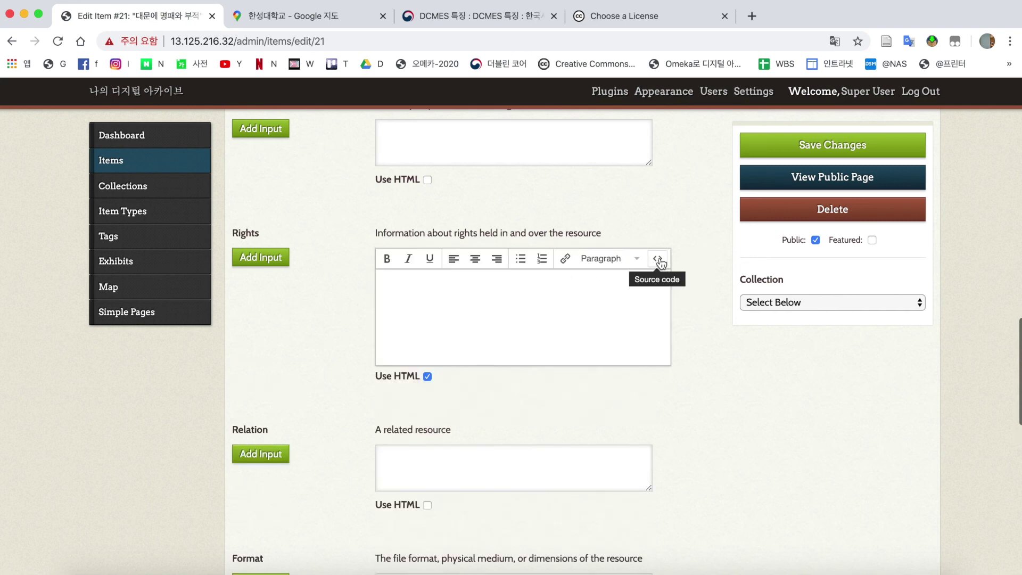
click(659, 260)
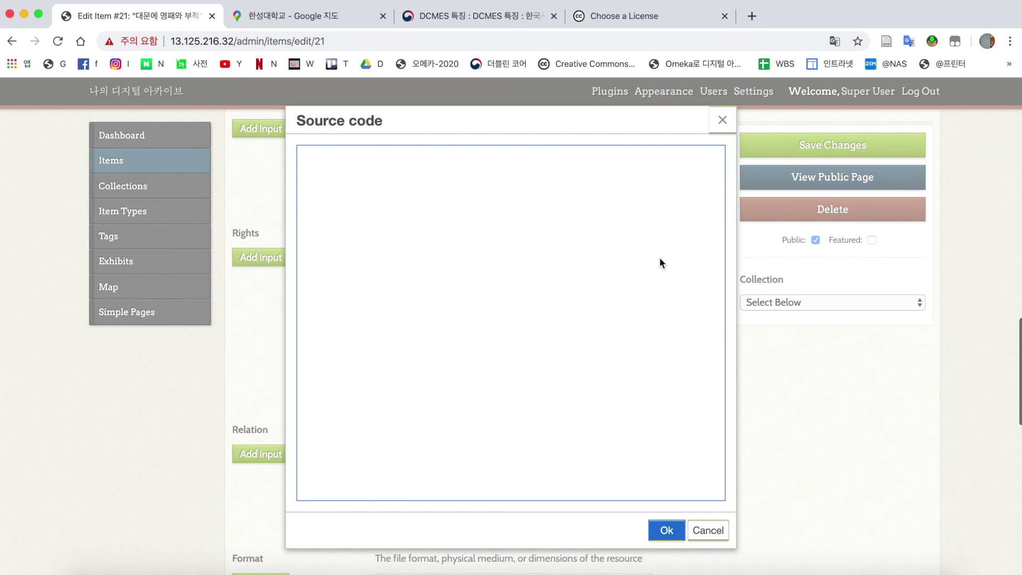
key(super+v)
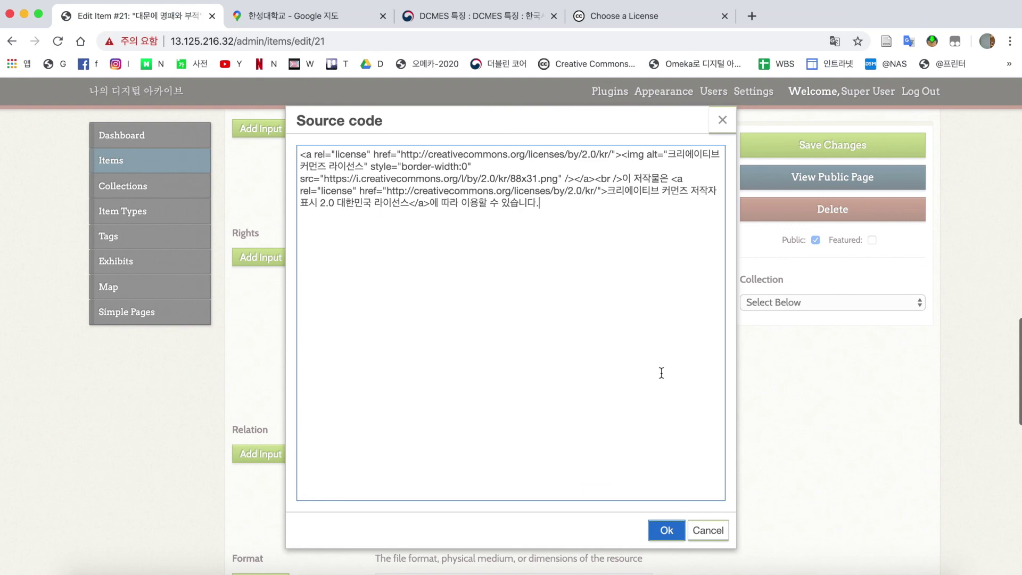
click(666, 529)
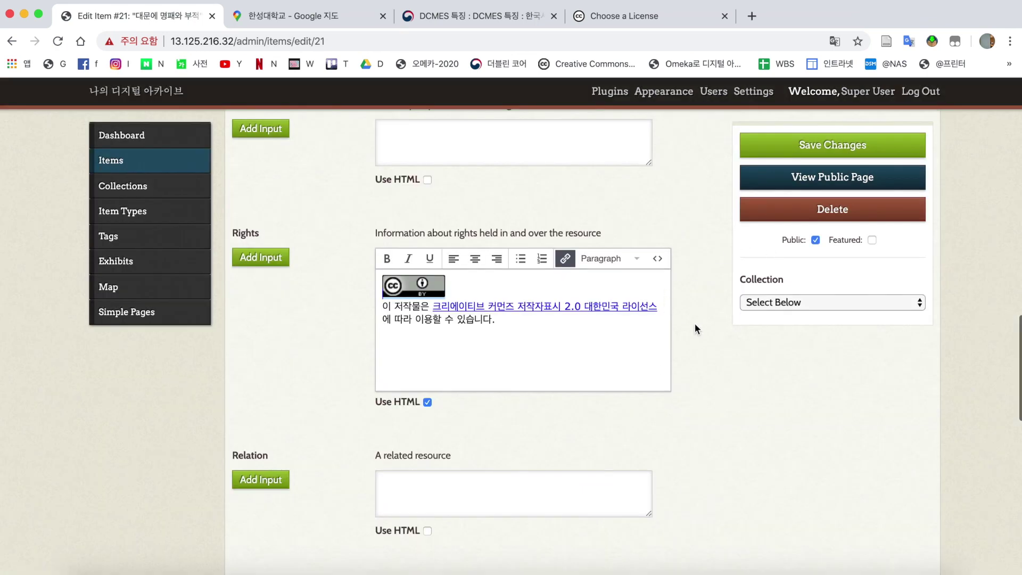
click(825, 148)
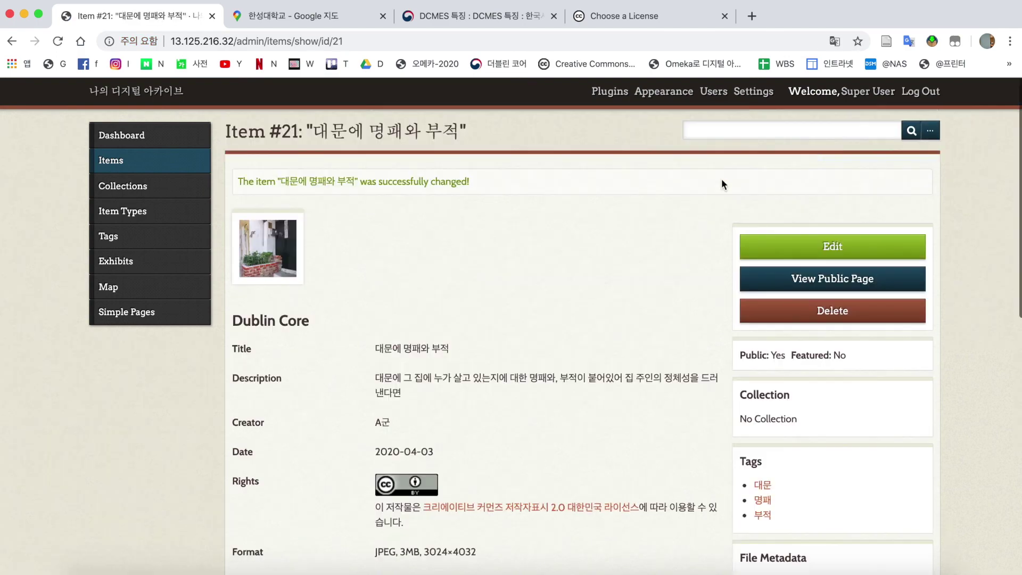
Step: View the item's public page, follow the Creative Commons license link under Rights, and return to the item
scroll(568, 294, down, 5)
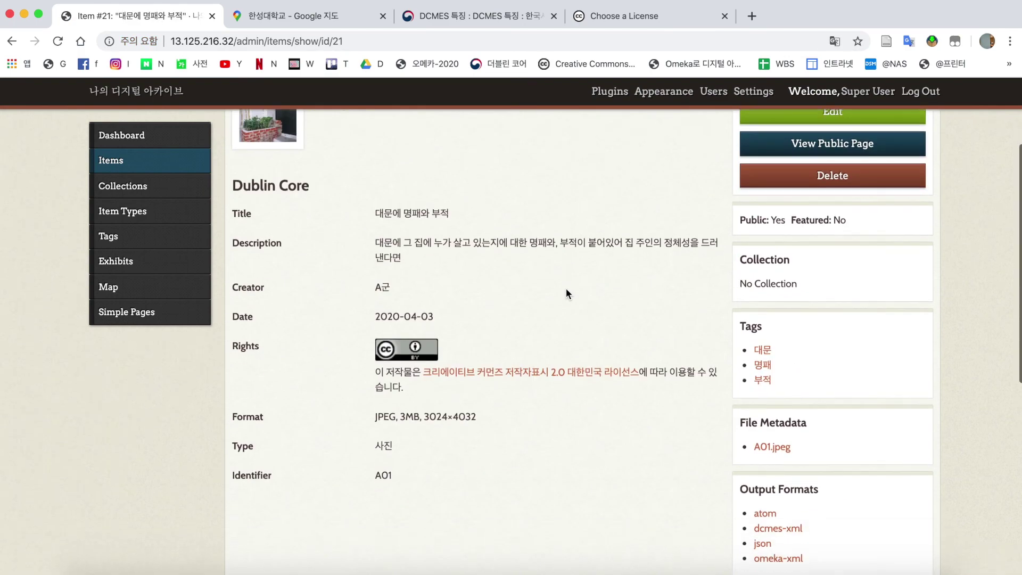
click(799, 145)
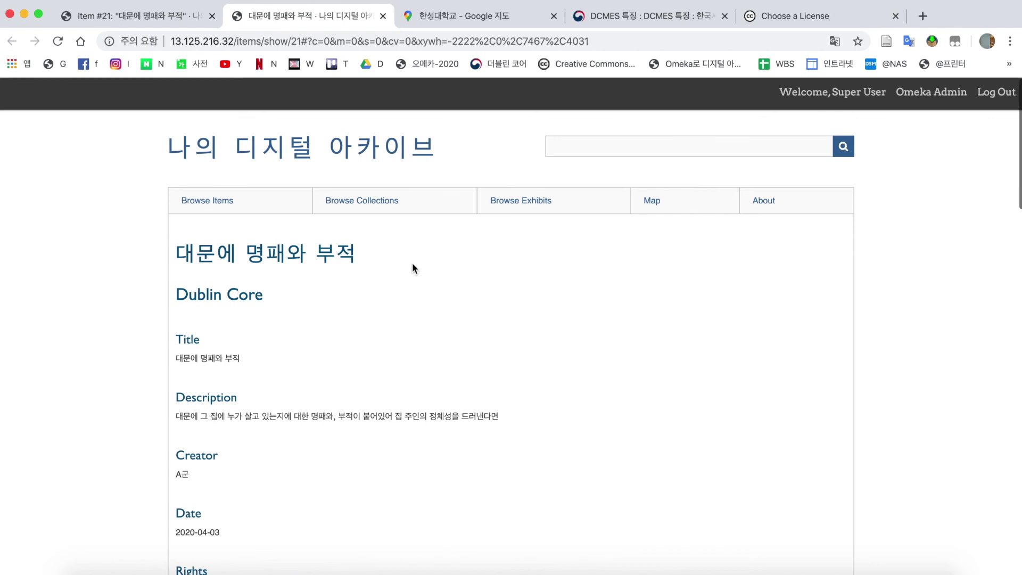
scroll(415, 267, down, 5)
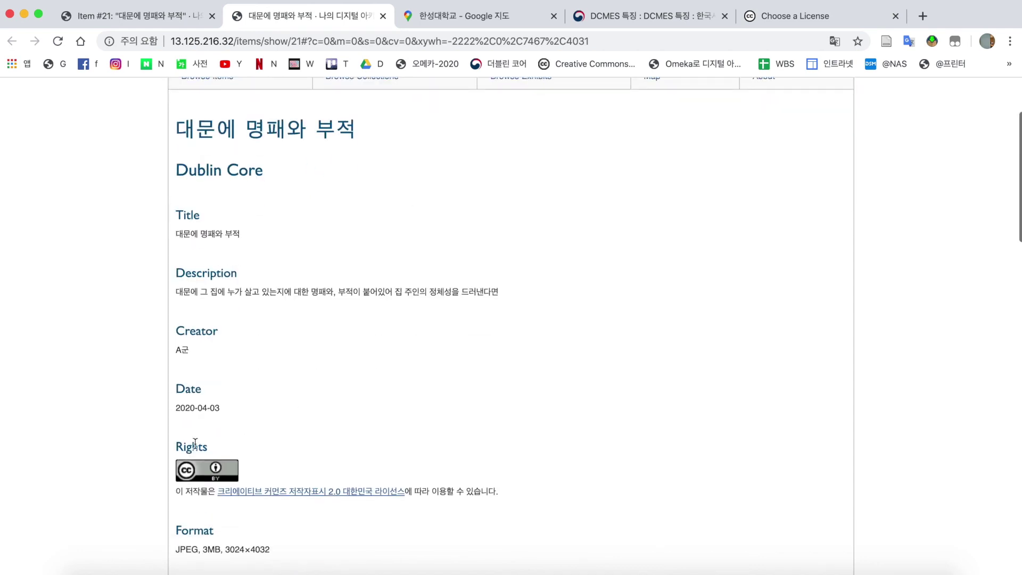
scroll(326, 442, down, 2)
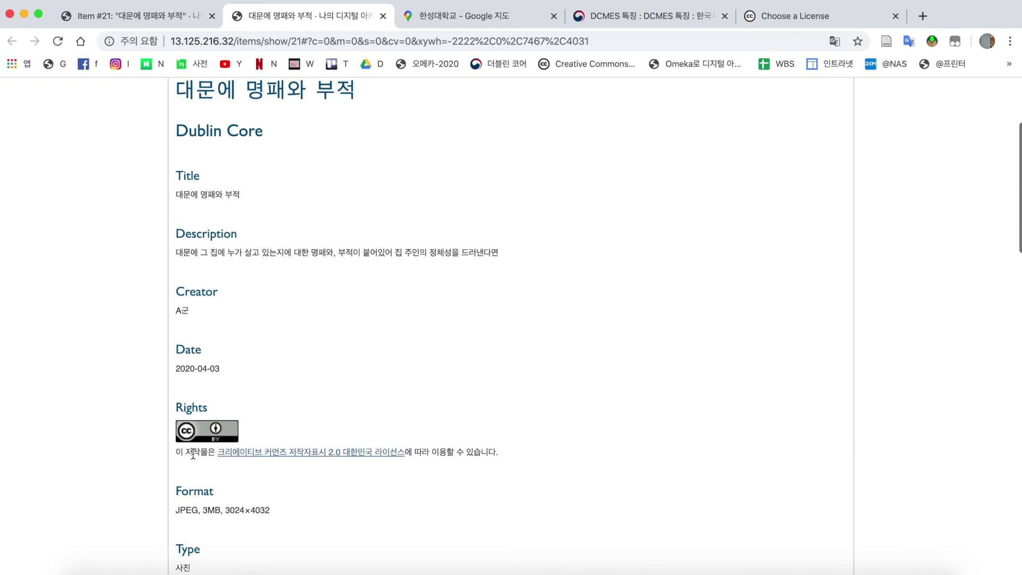
click(251, 453)
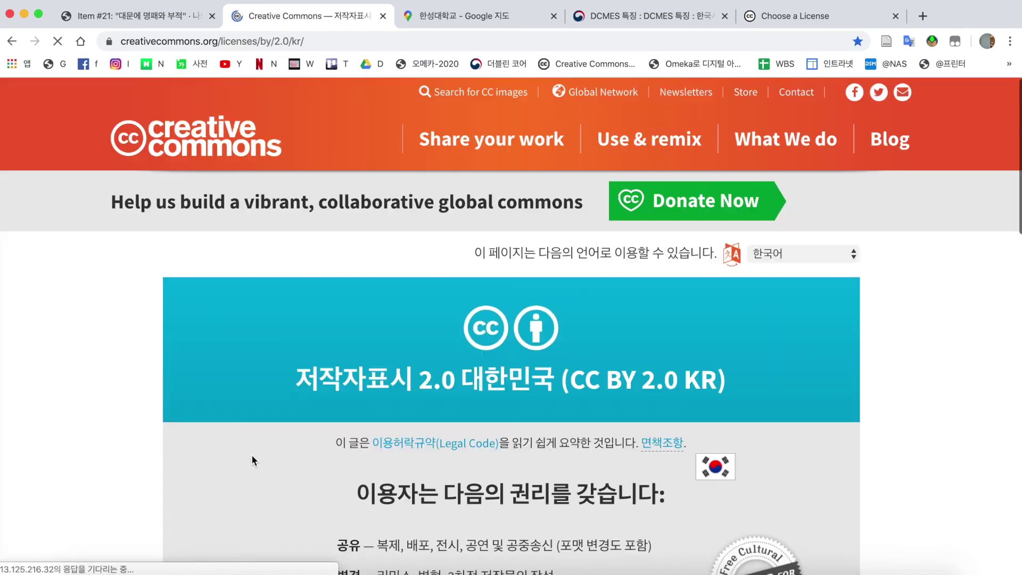
key(super+bracketleft)
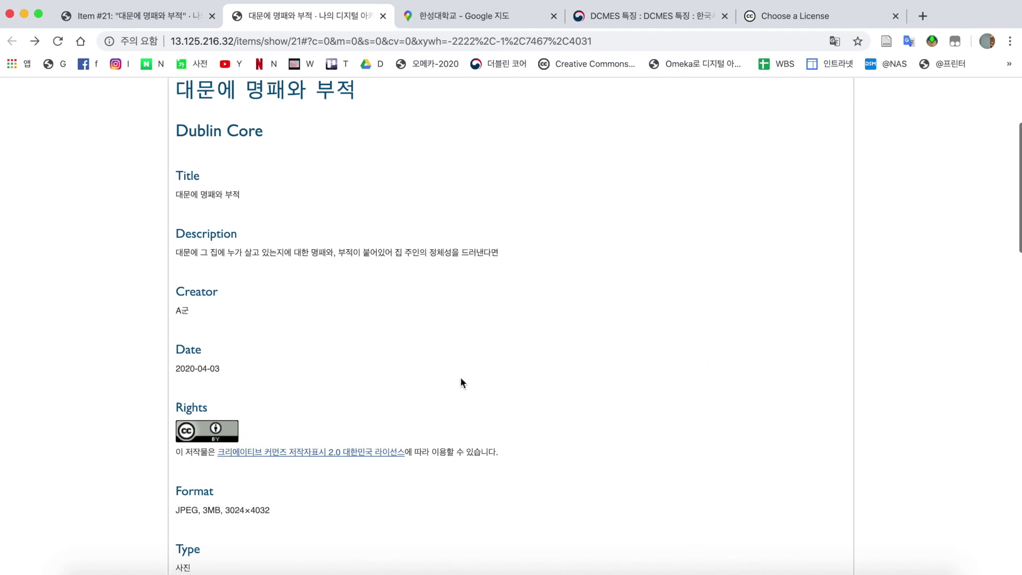
Step: View the item's photo at full size from its public page, go back, and return to the item's admin record
scroll(298, 394, down, 6)
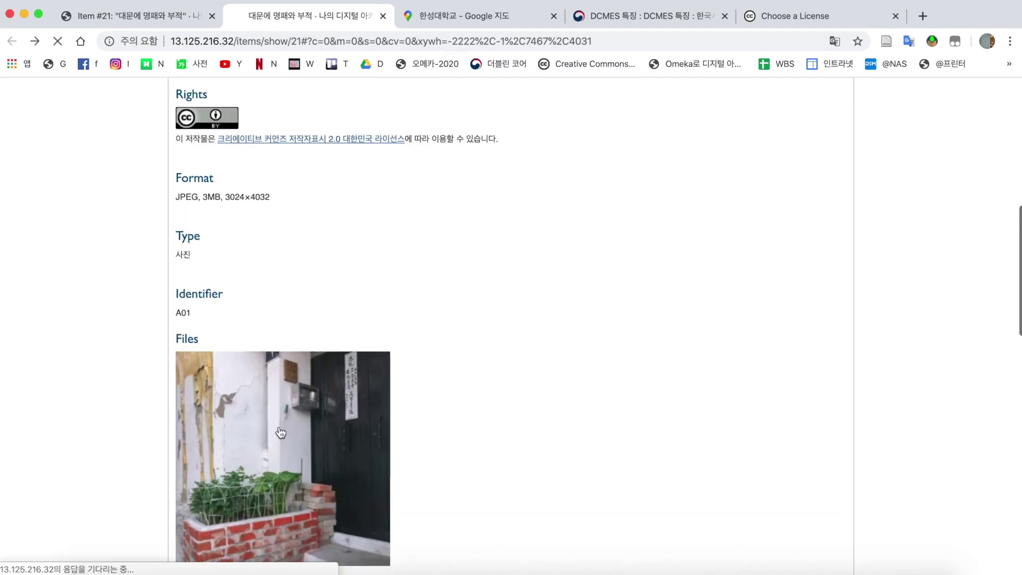
click(281, 433)
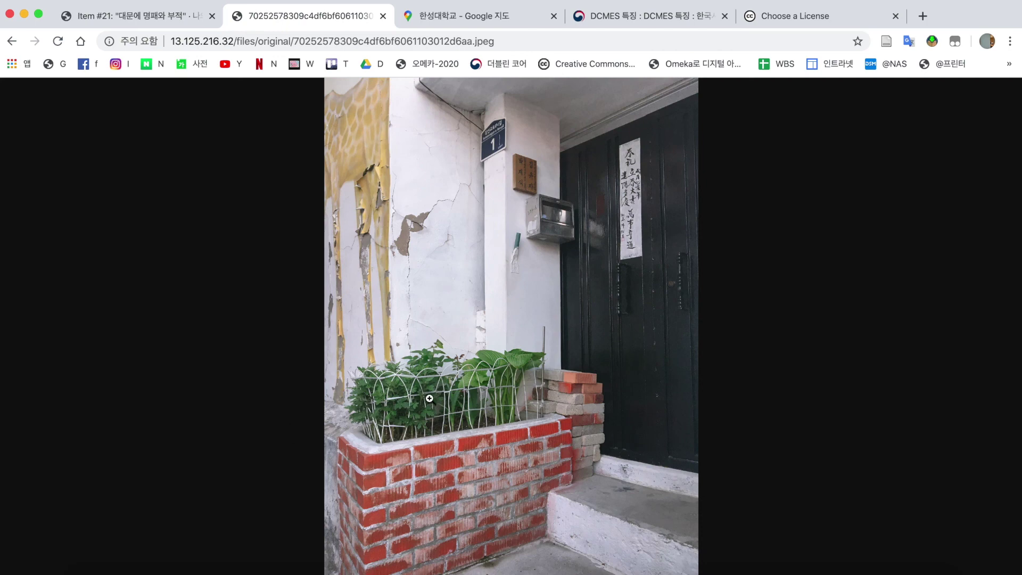
scroll(429, 399, left, 5)
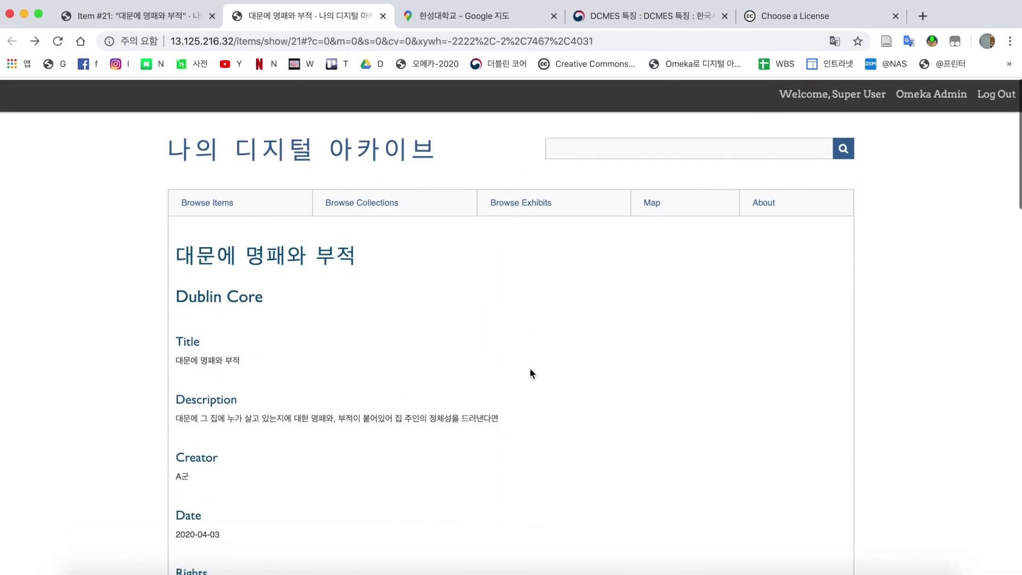
scroll(530, 374, down, 4)
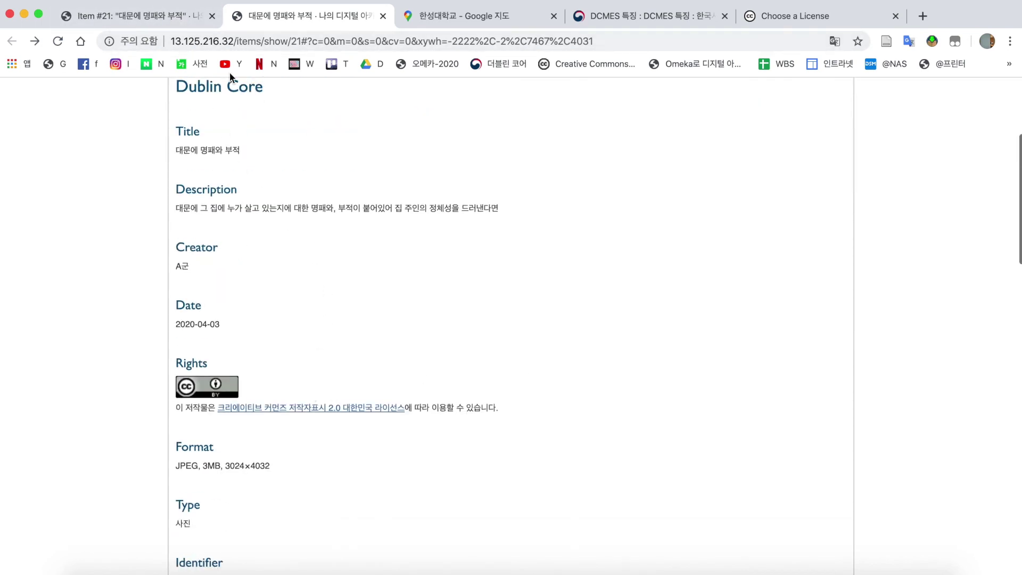
click(133, 15)
scroll(548, 306, up, 3)
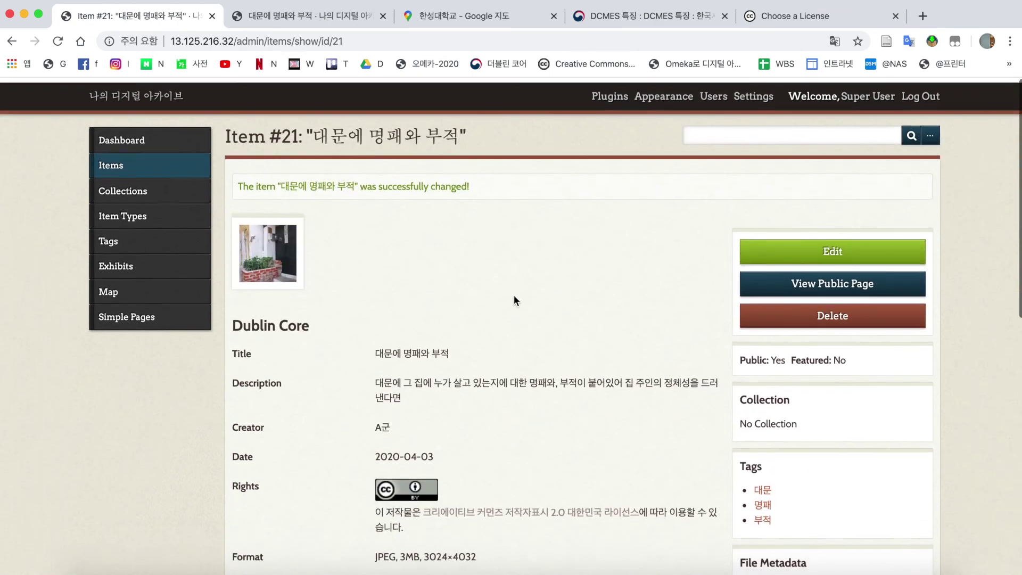